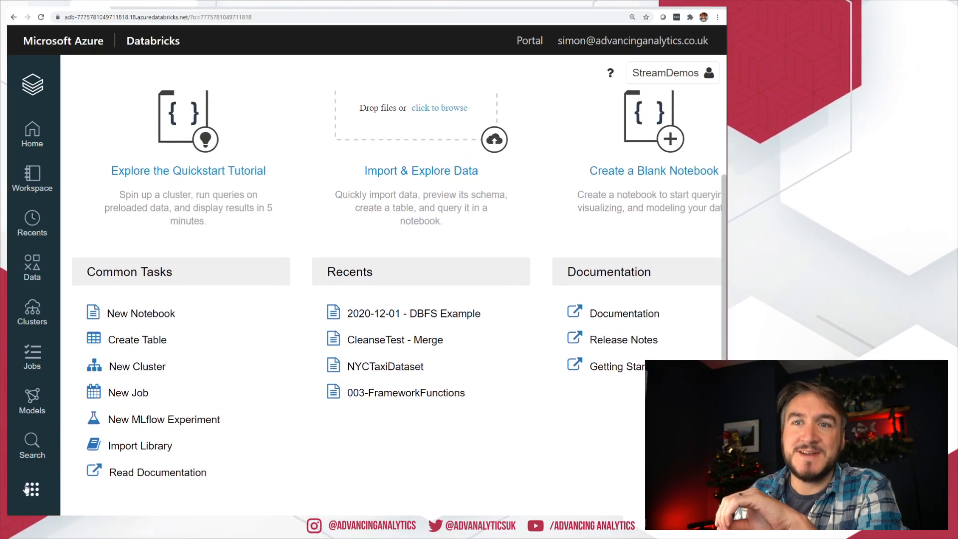
# - Switch the workspace to SQL Analytics and open the list of SQL endpoints
pyautogui.click(32, 491)
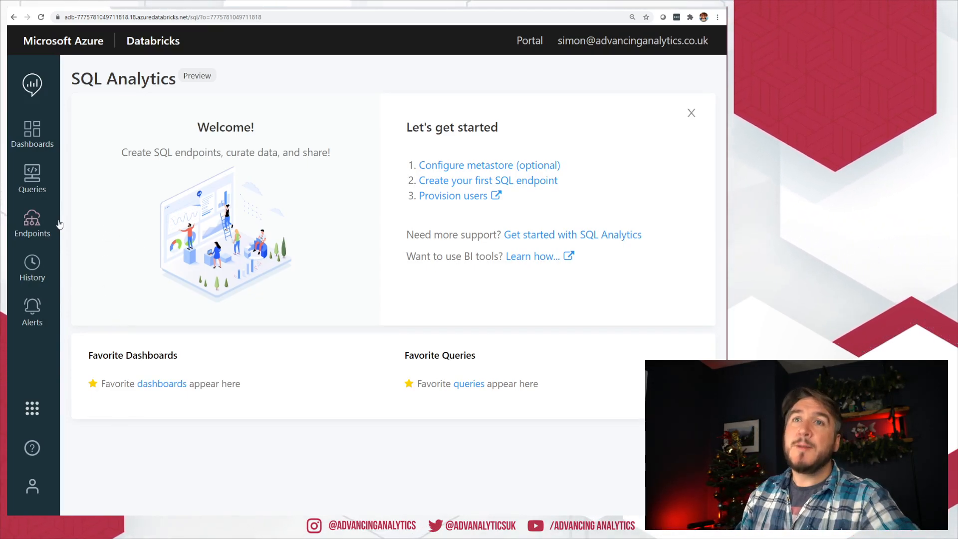
pyautogui.click(32, 224)
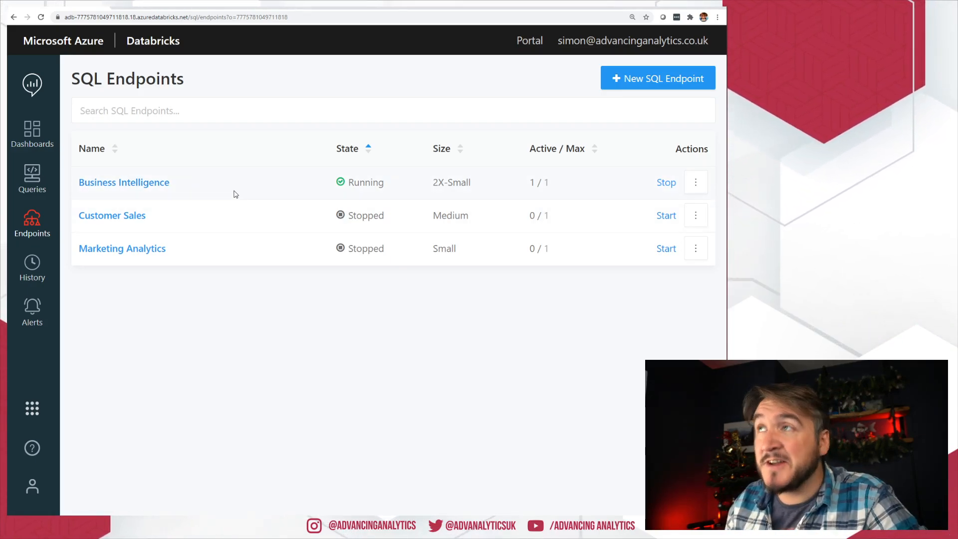
# - Open the saved TaxiTrips query from the list of queries and look through its result table
pyautogui.click(33, 184)
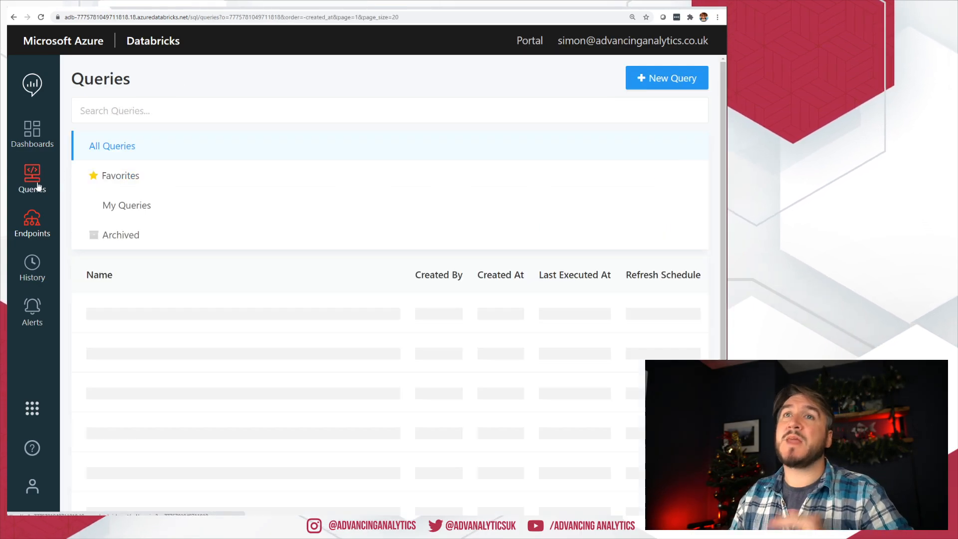
pyautogui.scroll(-2, 279, 274)
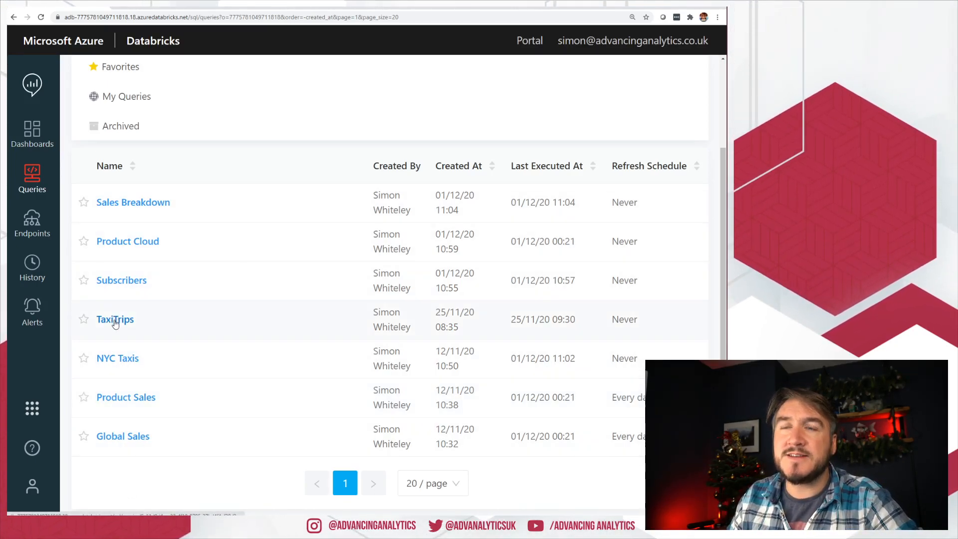
pyautogui.click(116, 322)
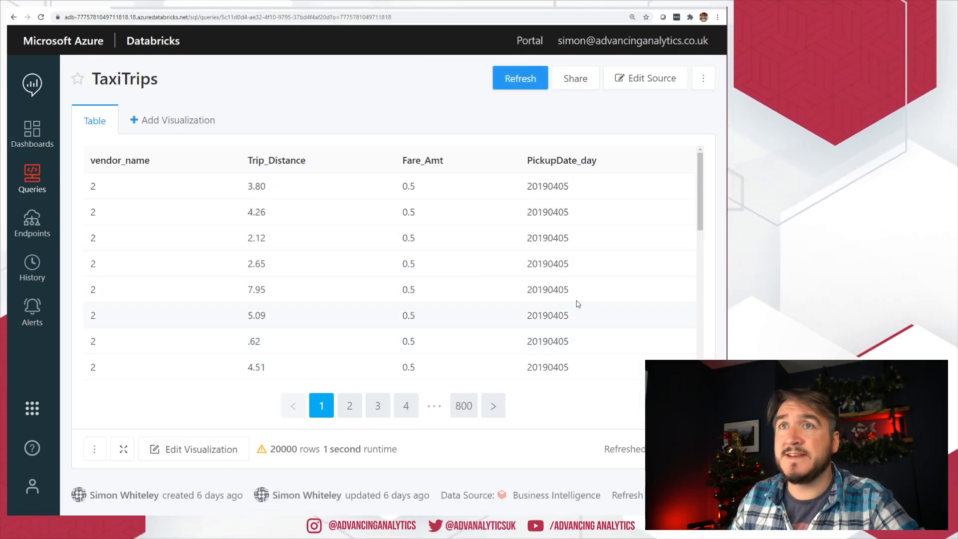
pyautogui.scroll(-8, 584, 308)
pyautogui.scroll(8, 554, 307)
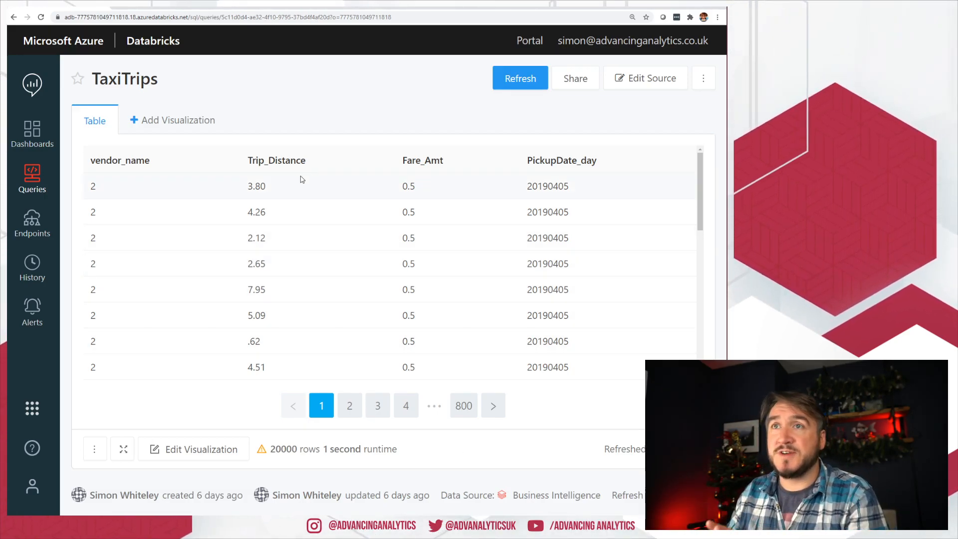
# - Open the TaxiTrips query's source for editing and highlight its whole SQL statement for review
pyautogui.click(639, 87)
pyautogui.hotkey('ctrl', 'a')
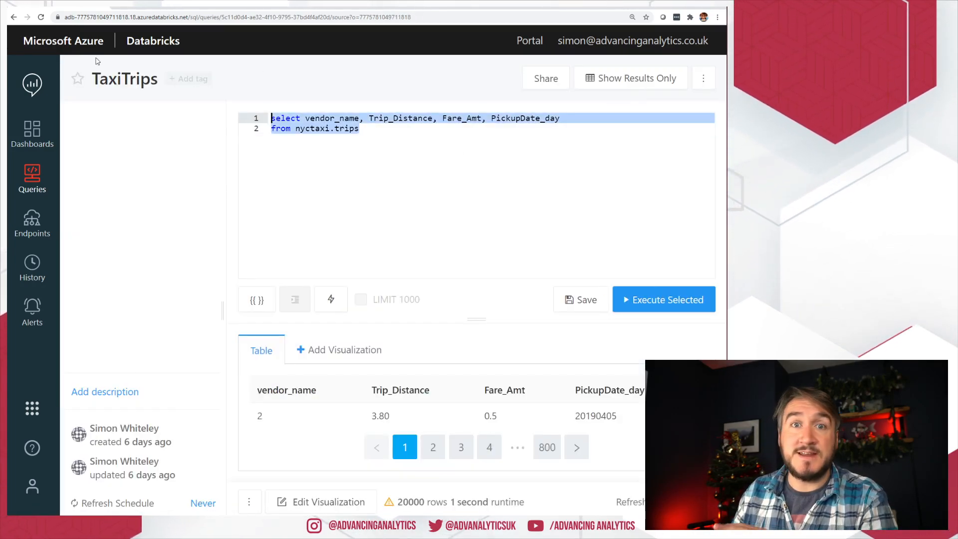
pyautogui.click(366, 151)
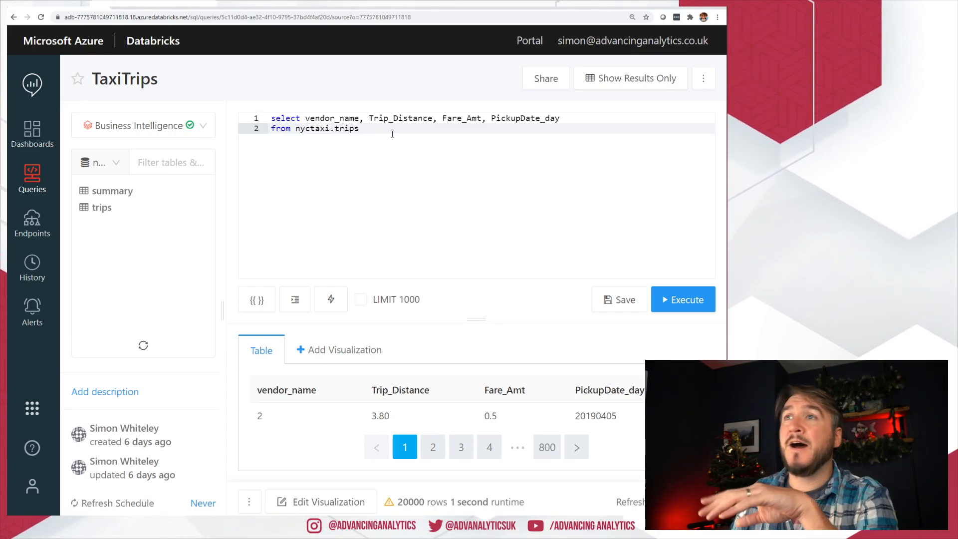
pyautogui.moveTo(392, 134); pyautogui.dragTo(238, 108)
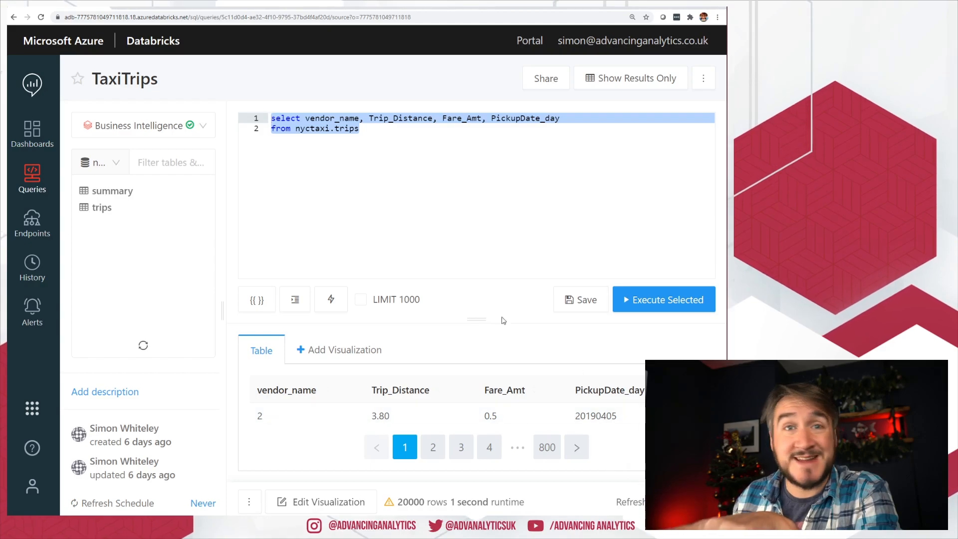
pyautogui.scroll(-1, 462, 415)
pyautogui.scroll(-4, 461, 415)
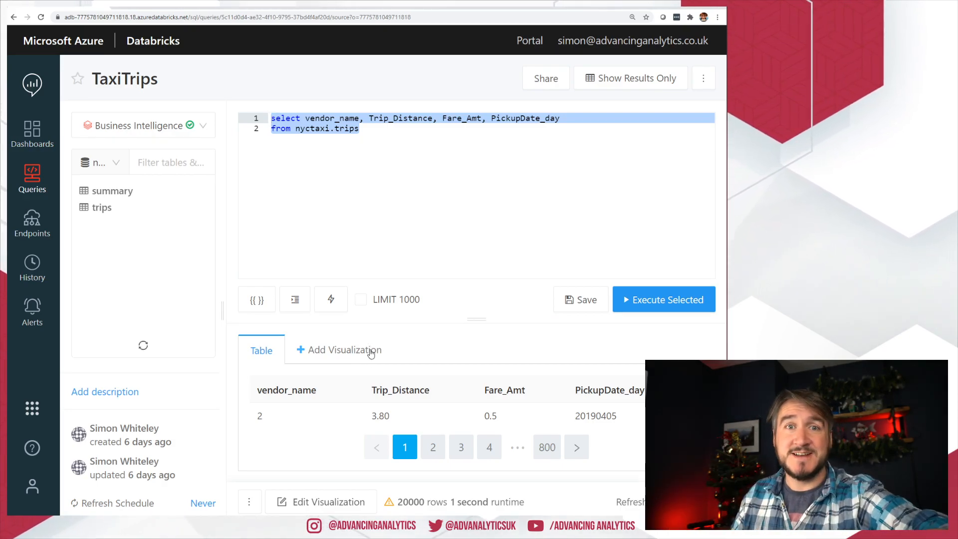
# - Add a visualization of type Pivot Table to the query and name it "Fare Comparison"
pyautogui.click(310, 351)
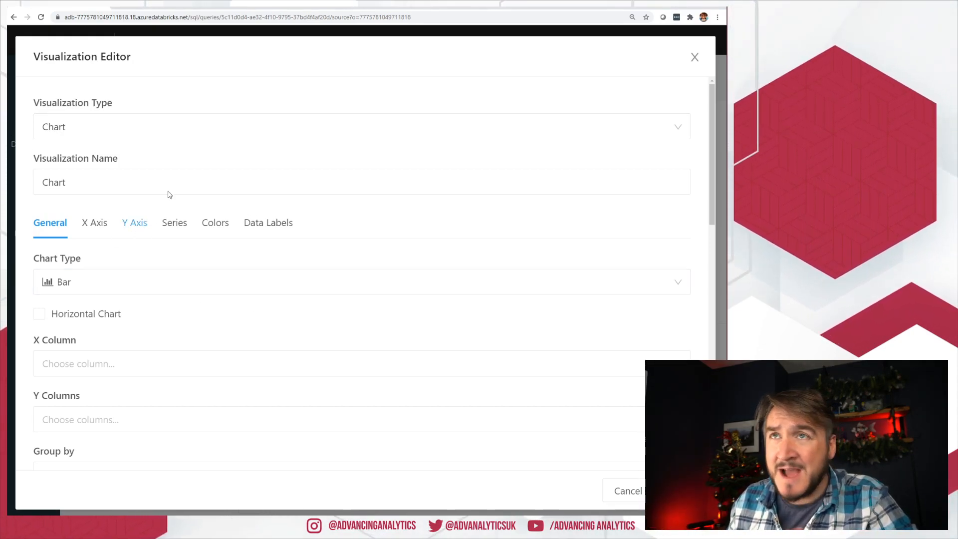
pyautogui.click(208, 128)
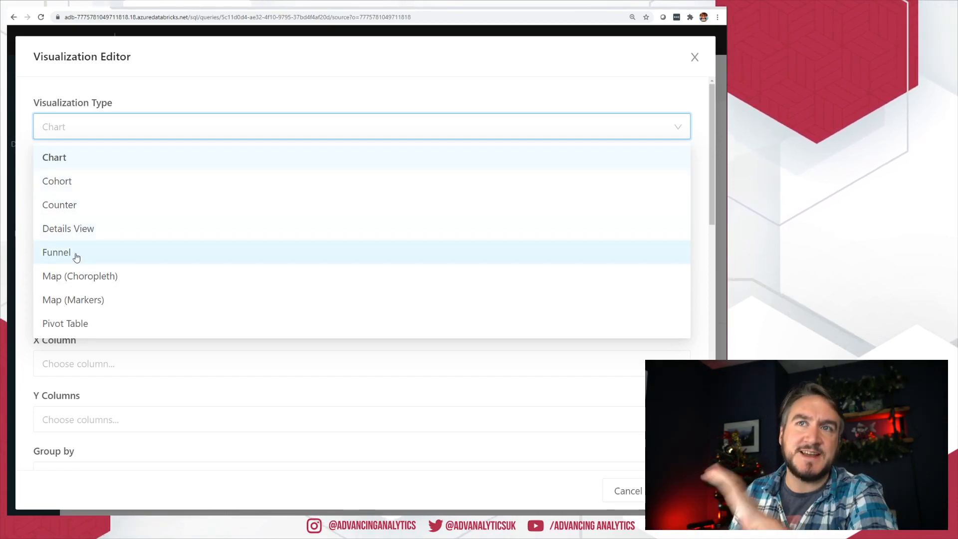
pyautogui.scroll(-3, 130, 220)
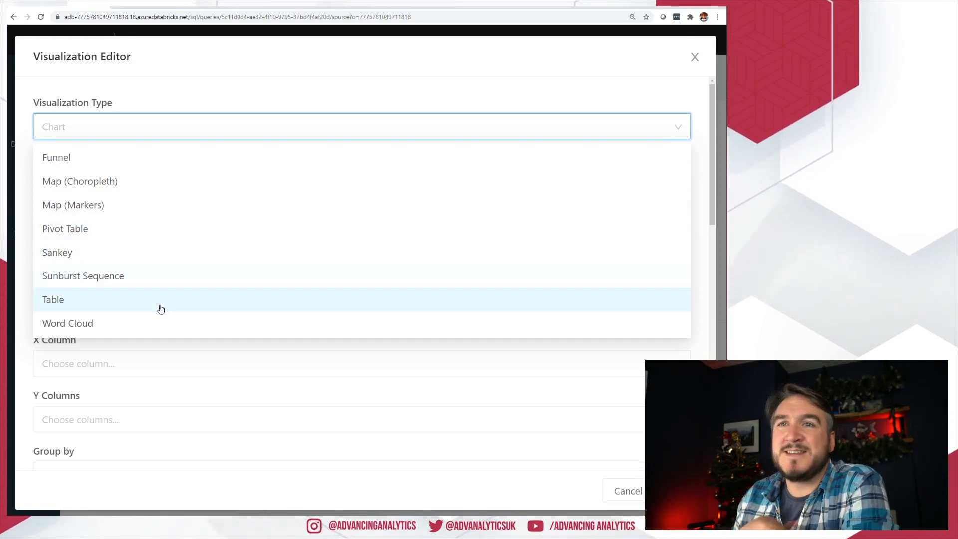
pyautogui.click(93, 229)
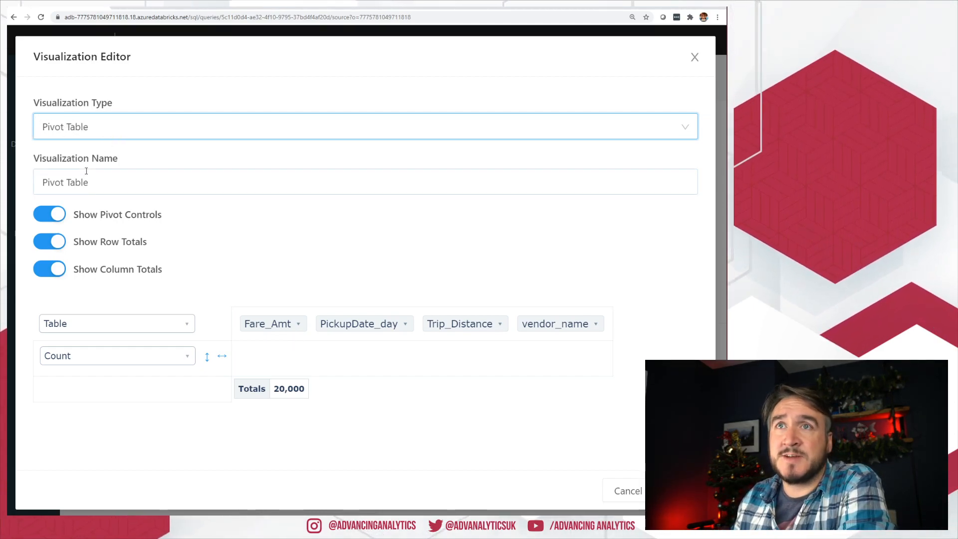
pyautogui.tripleClick(107, 181)
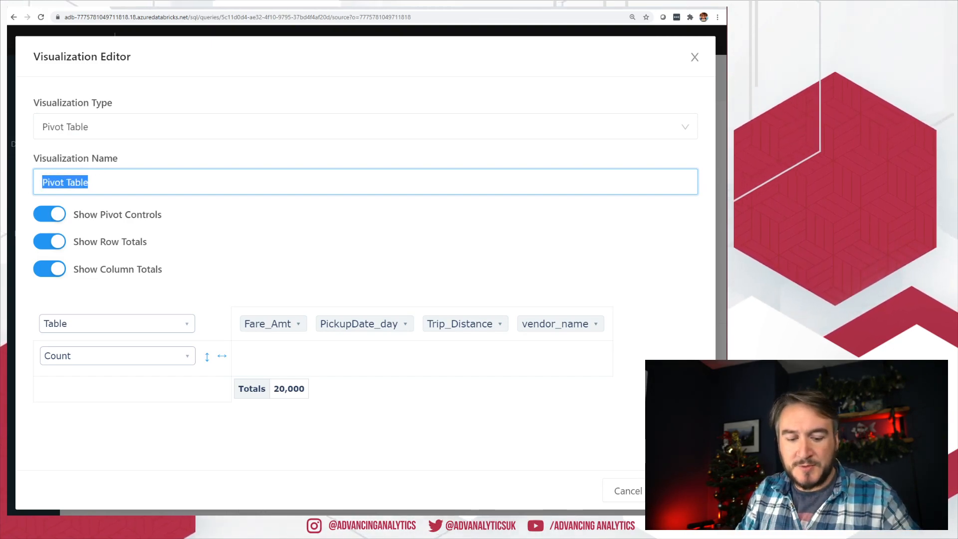
pyautogui.write('Fare Comparison')
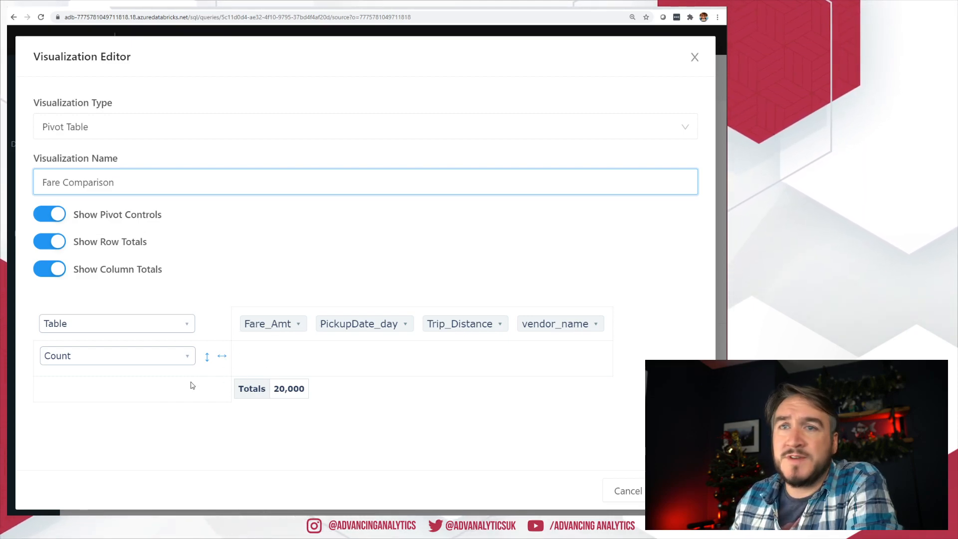
# - Lay out the pivot table with Fare_Amt as the column field and vendor_name as the row field
pyautogui.moveTo(281, 325); pyautogui.dragTo(279, 359)
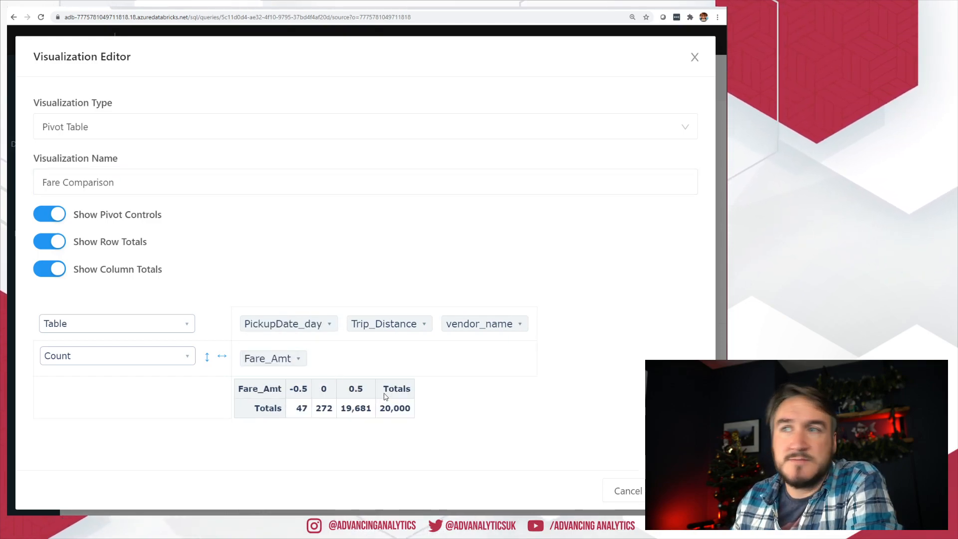
pyautogui.moveTo(480, 316); pyautogui.dragTo(124, 394)
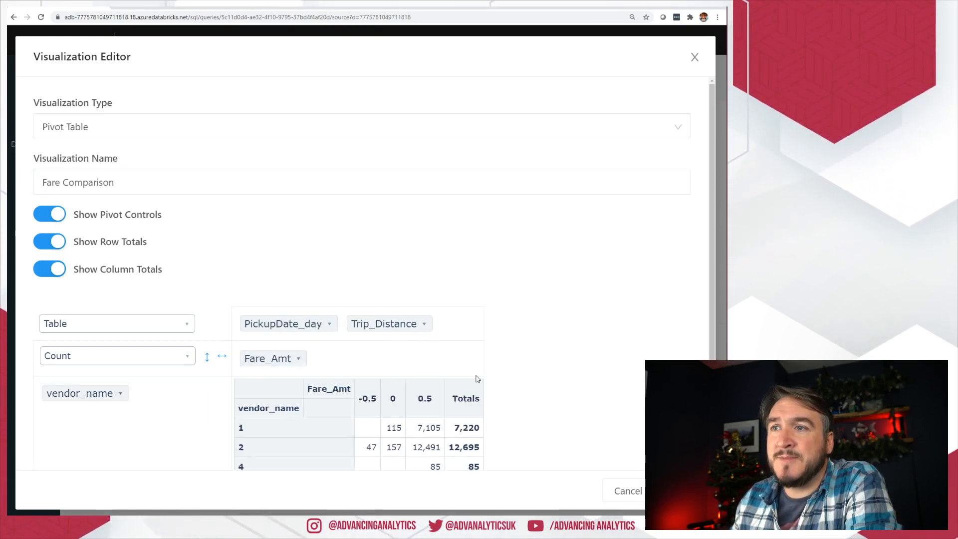
pyautogui.scroll(-1, 547, 364)
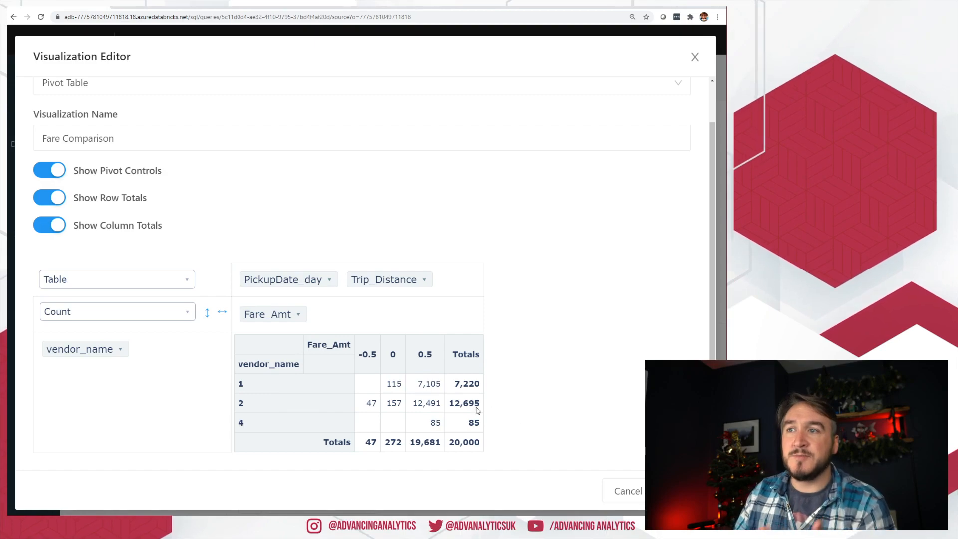
# - Examine the trip counts for vendor 2 in the pivot table and the value filter of vendor_name
pyautogui.doubleClick(414, 403)
pyautogui.moveTo(365, 402); pyautogui.dragTo(378, 404)
pyautogui.click(379, 387)
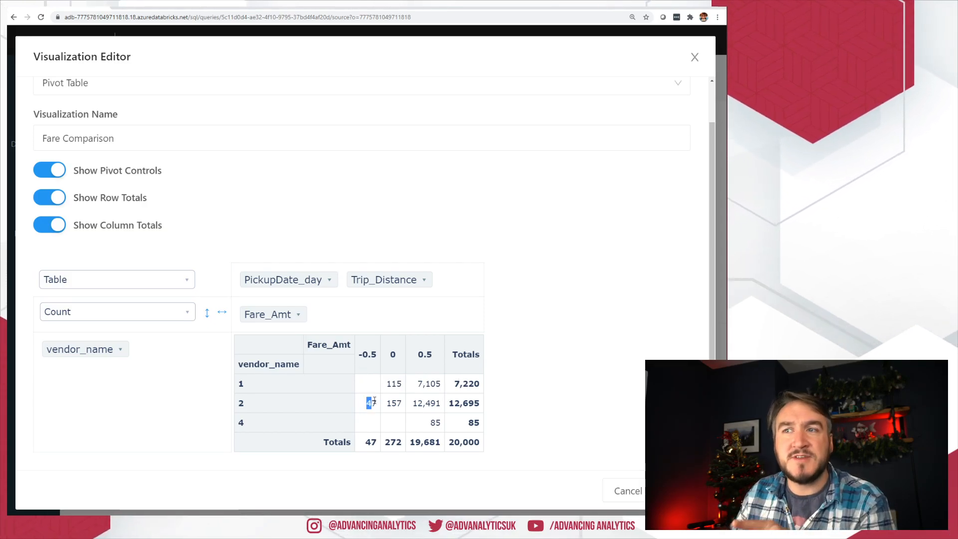
pyautogui.moveTo(373, 401); pyautogui.dragTo(377, 403)
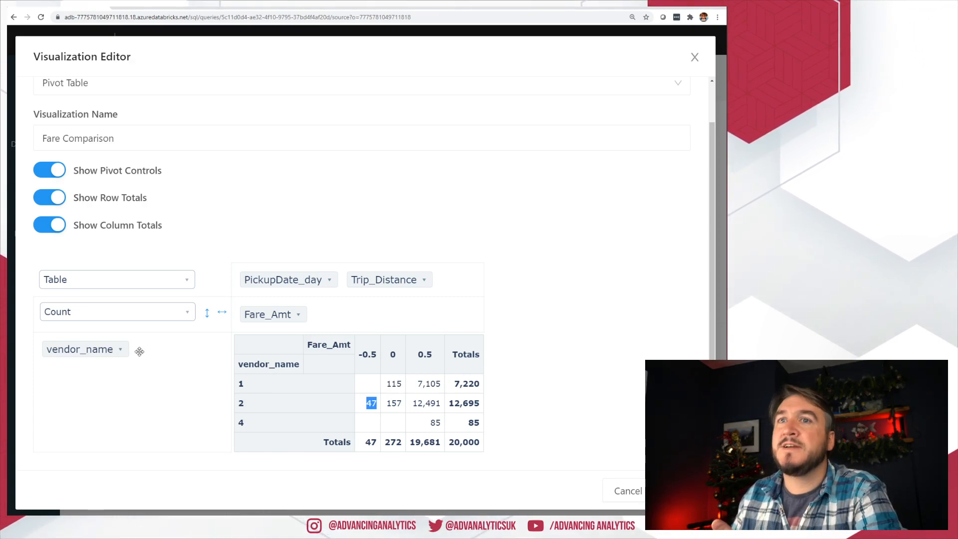
pyautogui.click(119, 351)
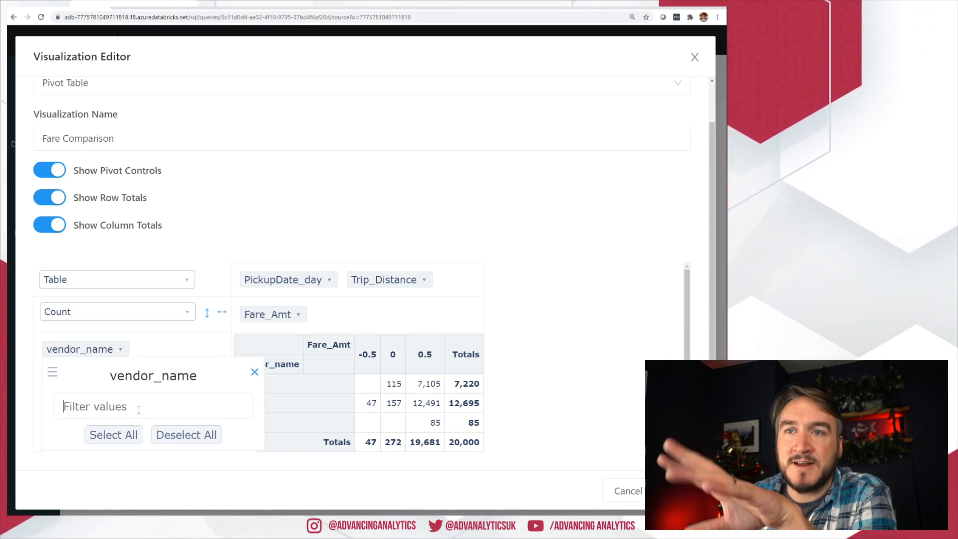
pyautogui.click(255, 373)
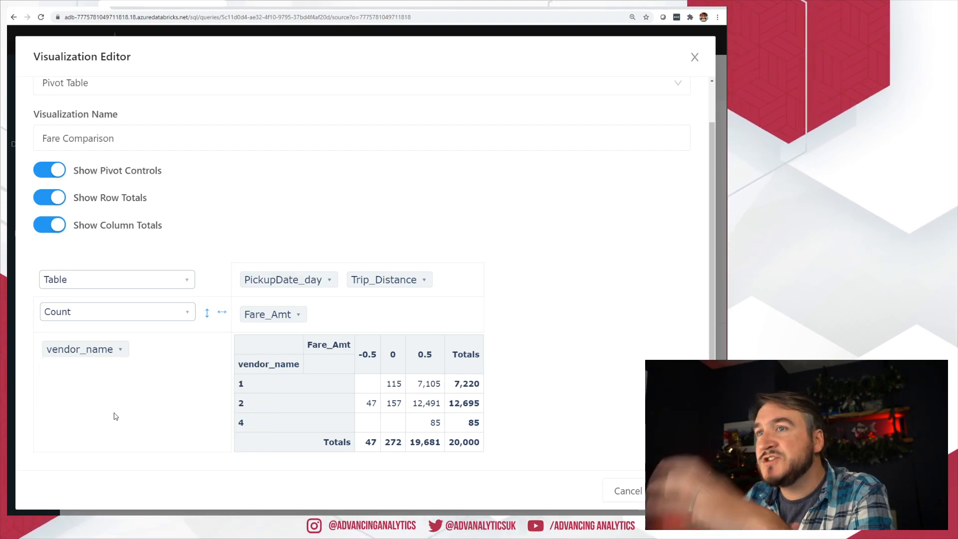
# - Change the pivot table's aggregation to the Sum of Fare_Amt and examine the values for vendor 2
pyautogui.click(184, 318)
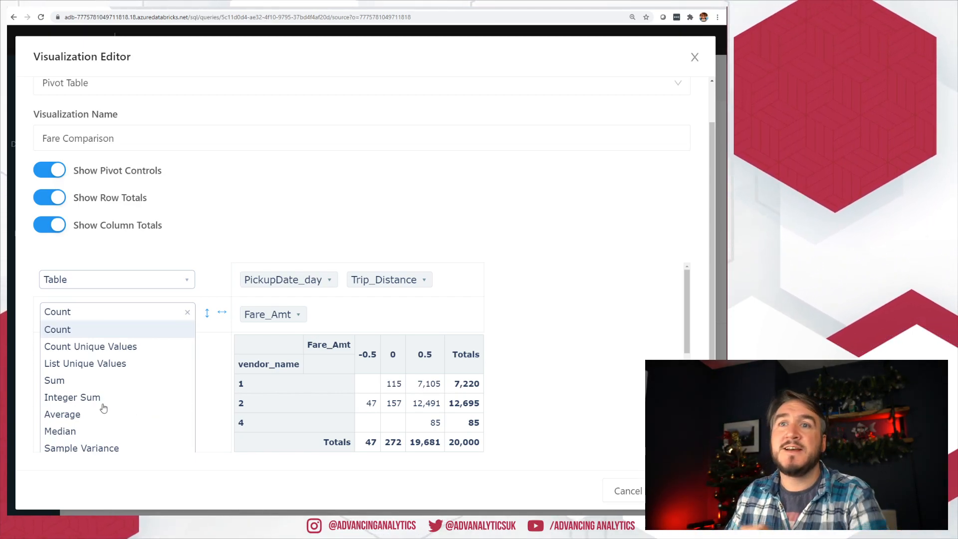
pyautogui.click(75, 380)
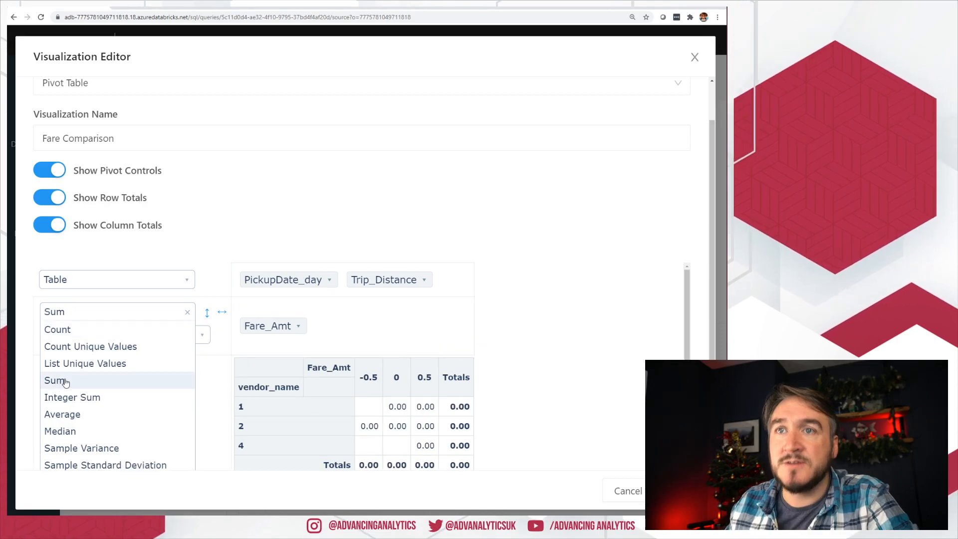
pyautogui.click(184, 306)
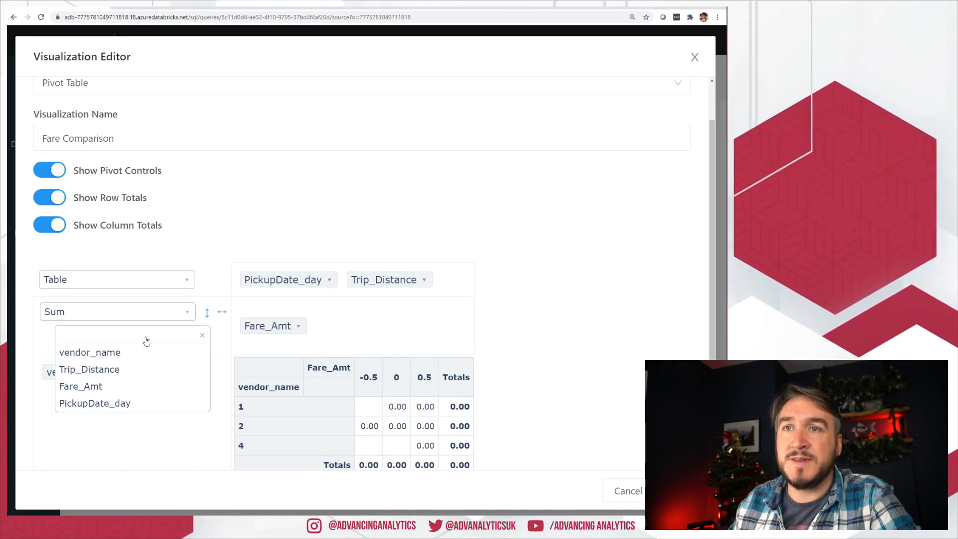
pyautogui.click(81, 386)
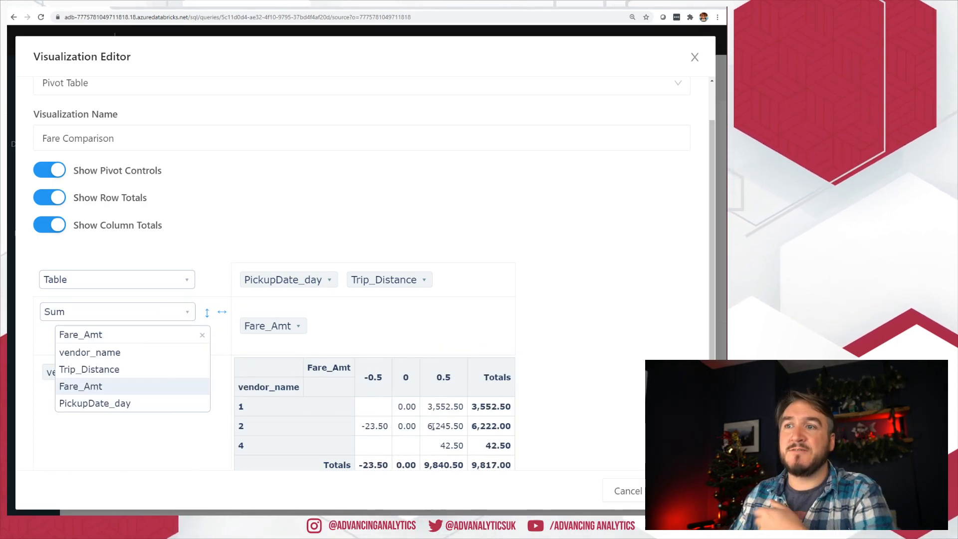
pyautogui.moveTo(458, 427); pyautogui.dragTo(422, 428)
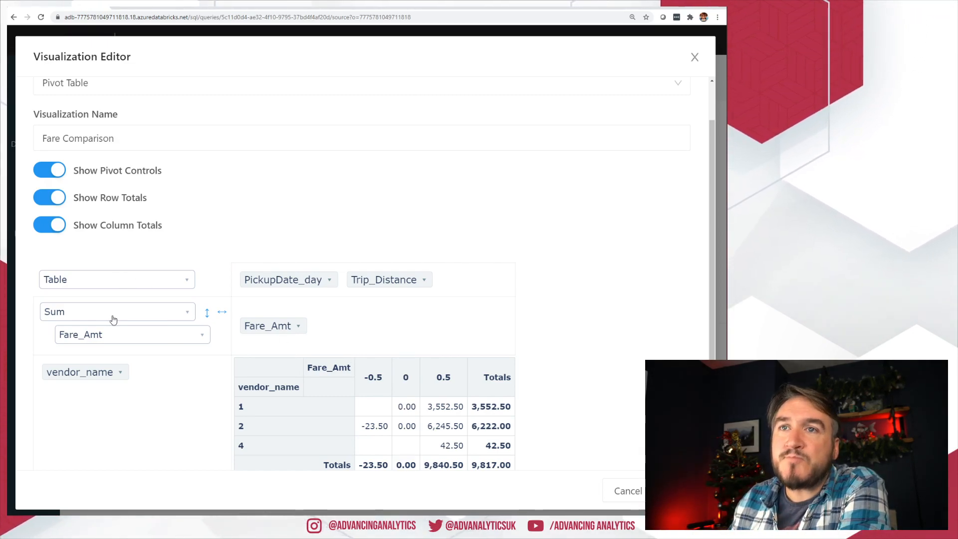
# - Set the pivot table's display style to Table Heatmap and inspect the shaded totals
pyautogui.click(163, 284)
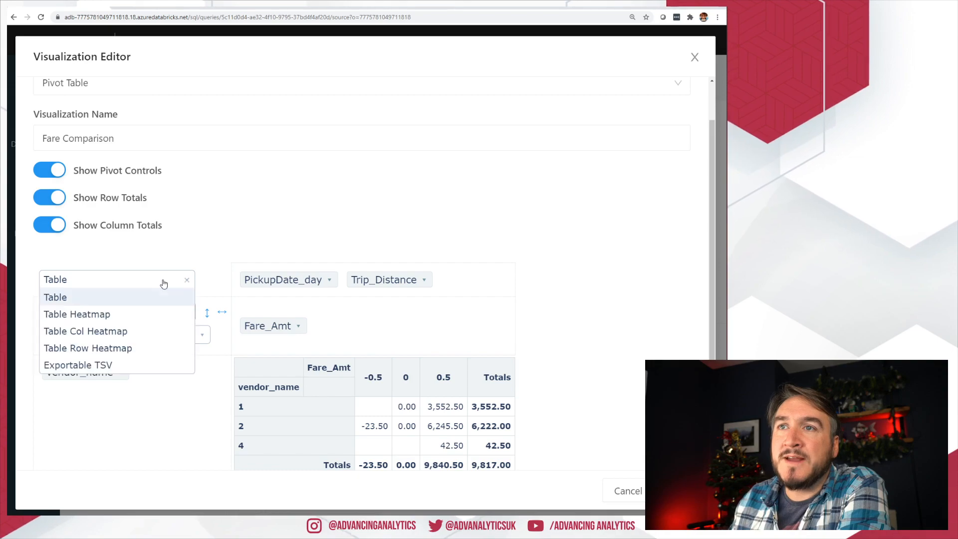
pyautogui.click(95, 315)
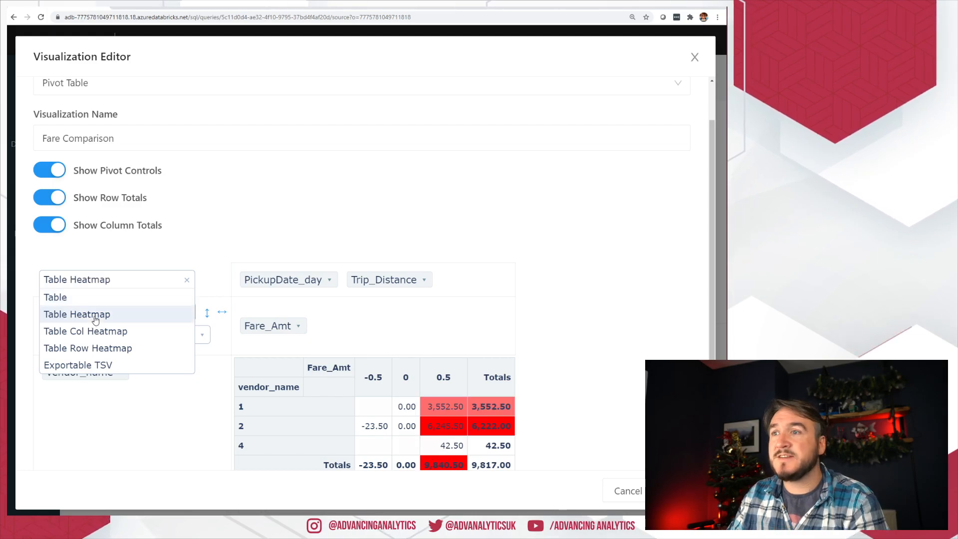
pyautogui.moveTo(472, 427); pyautogui.dragTo(519, 431)
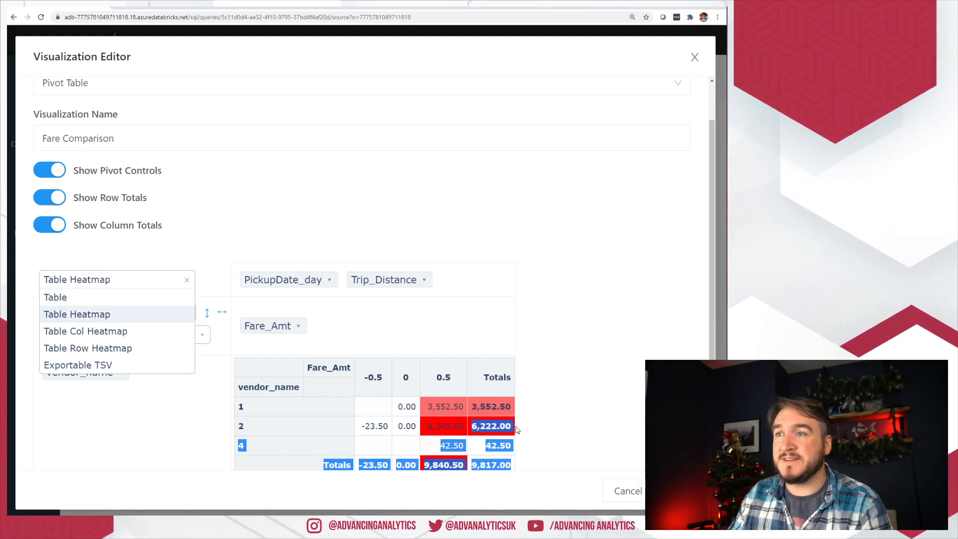
pyautogui.click(520, 431)
# - Set the pivot table's display style to Table Col Heatmap, keeping Sum as the aggregation
pyautogui.click(92, 311)
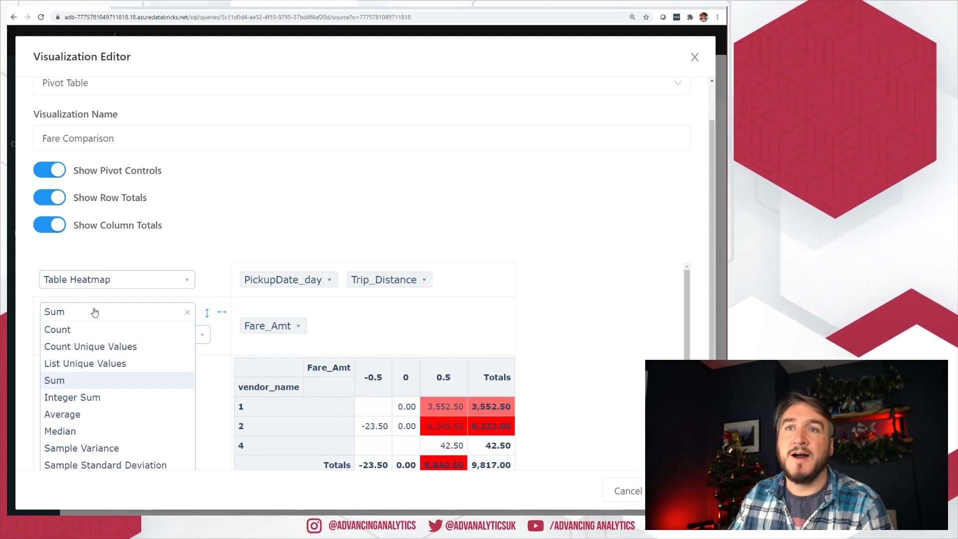
pyautogui.click(95, 312)
pyautogui.click(110, 281)
pyautogui.click(102, 336)
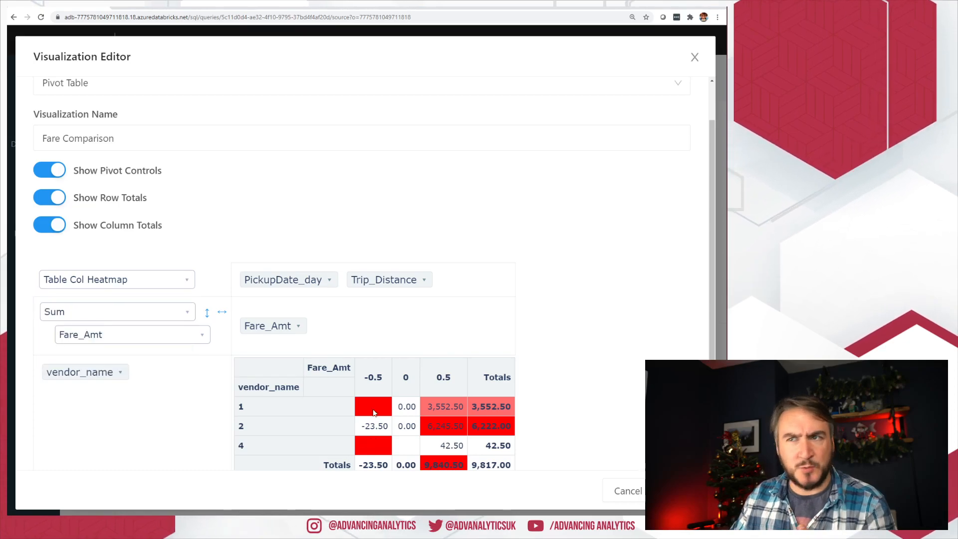
pyautogui.click(128, 281)
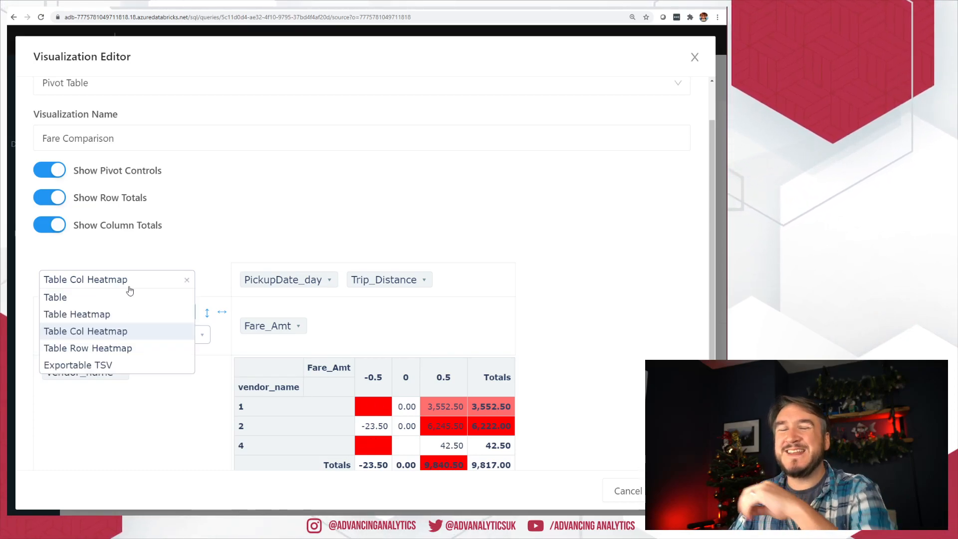
pyautogui.rightClick(130, 297)
pyautogui.click(129, 282)
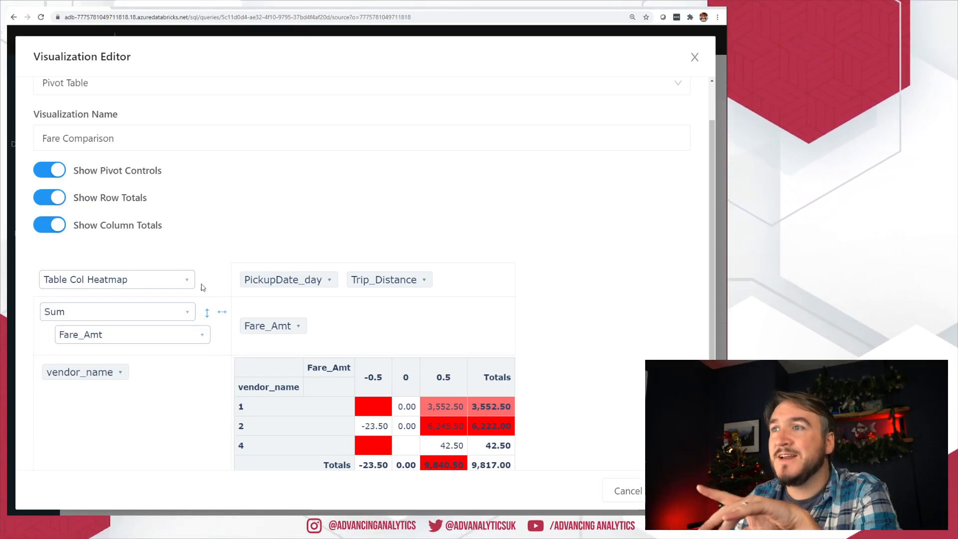
# - Set the pivot table's display style to plain Table in place of the column heatmap
pyautogui.scroll(-1, 554, 329)
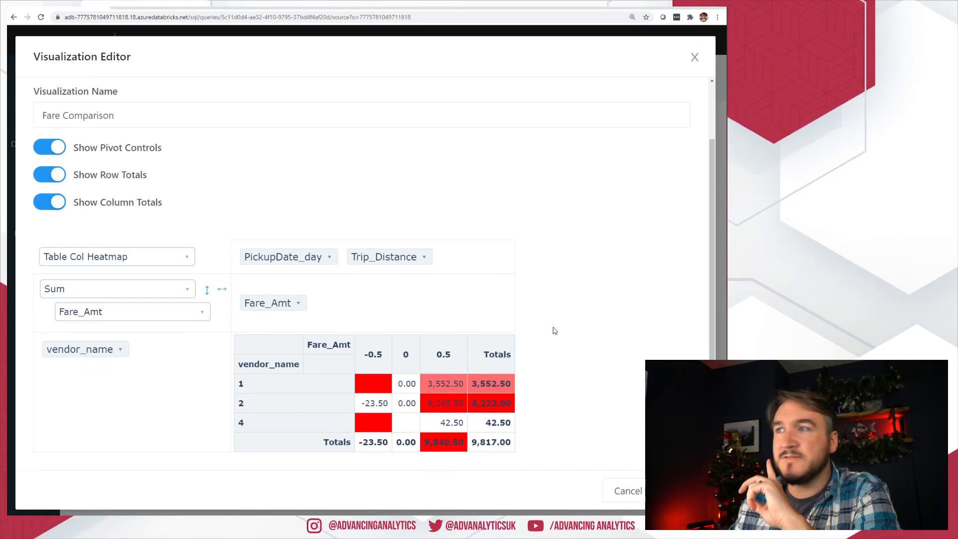
pyautogui.scroll(1, 556, 331)
pyautogui.scroll(-1, 559, 334)
pyautogui.scroll(-1, 559, 333)
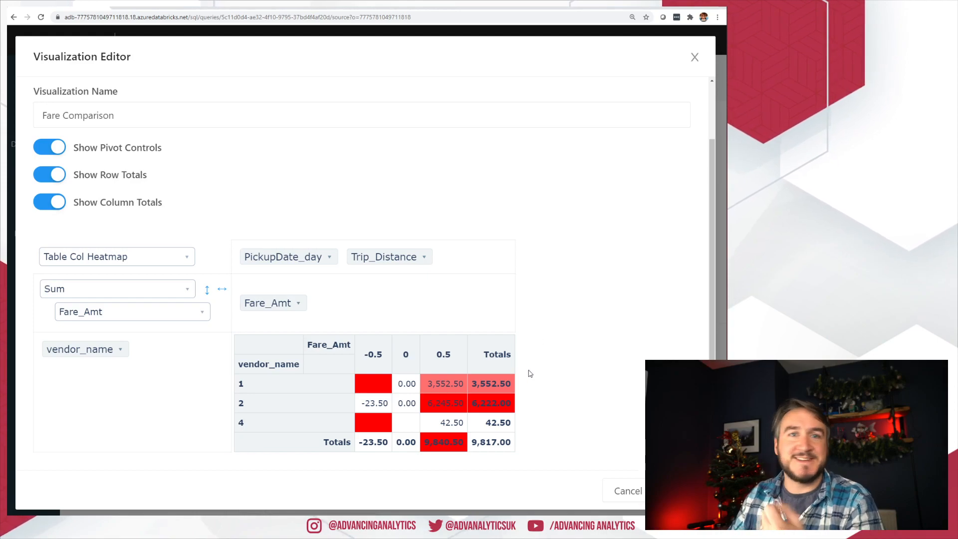
pyautogui.click(161, 255)
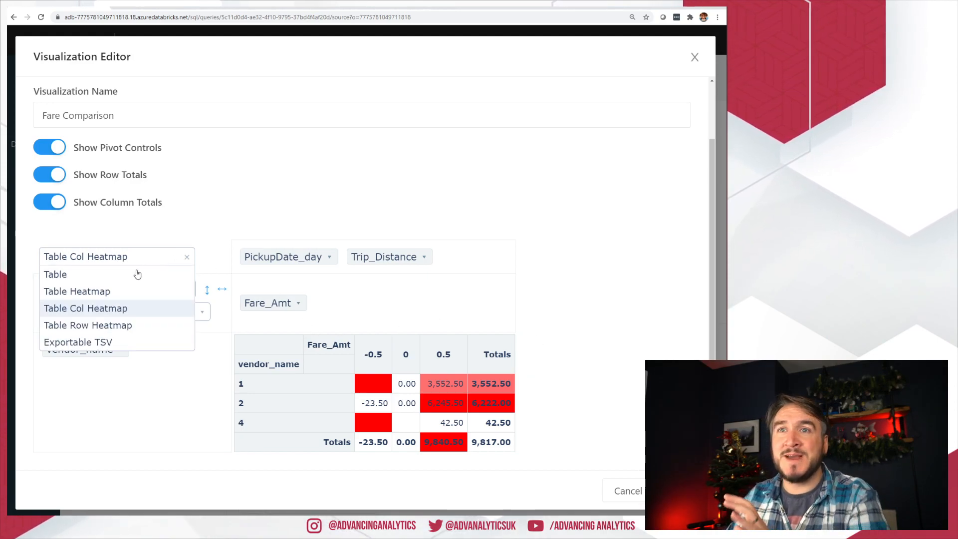
pyautogui.click(95, 276)
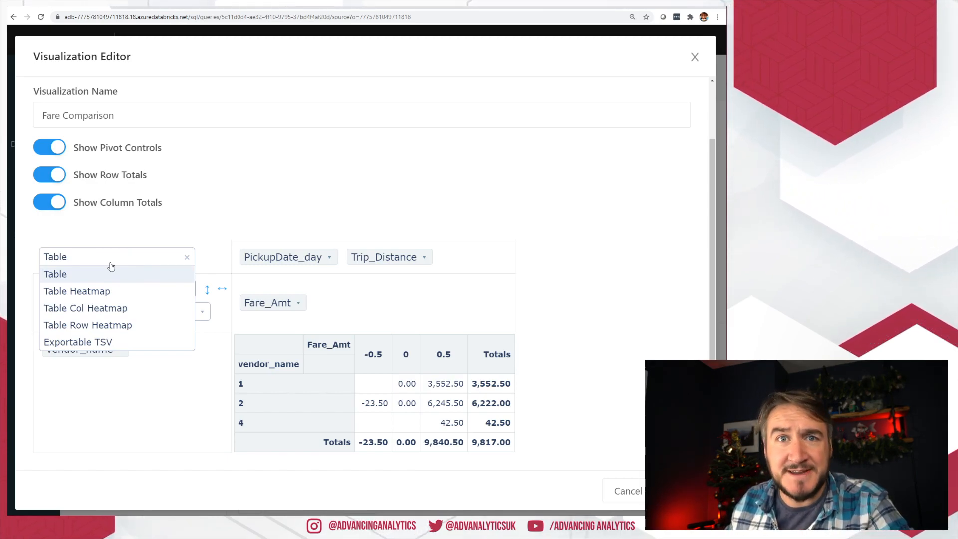
# - Try the Exportable TSV display style, select its output text, and switch the pivot table back to Table
pyautogui.click(97, 344)
pyautogui.click(98, 346)
pyautogui.moveTo(345, 391); pyautogui.dragTo(207, 337)
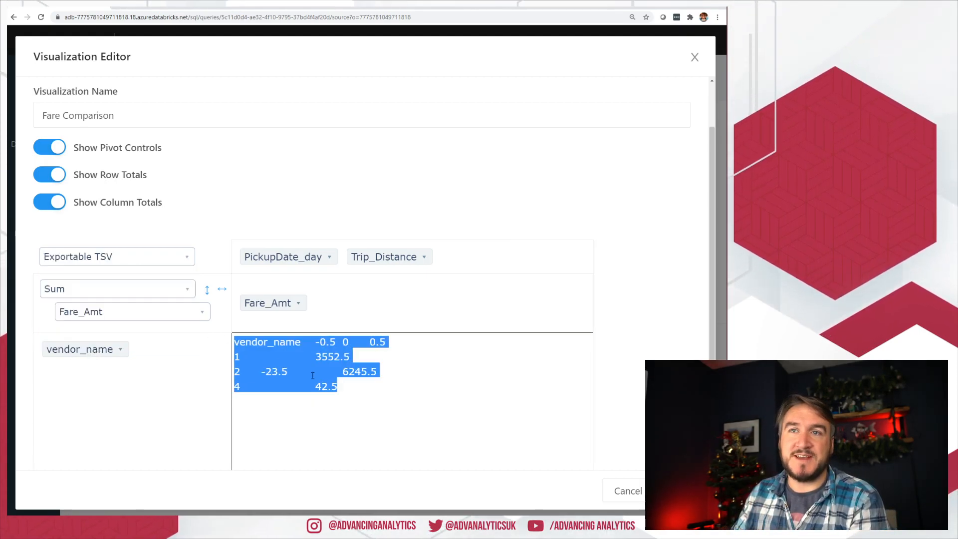
pyautogui.click(139, 260)
pyautogui.click(117, 279)
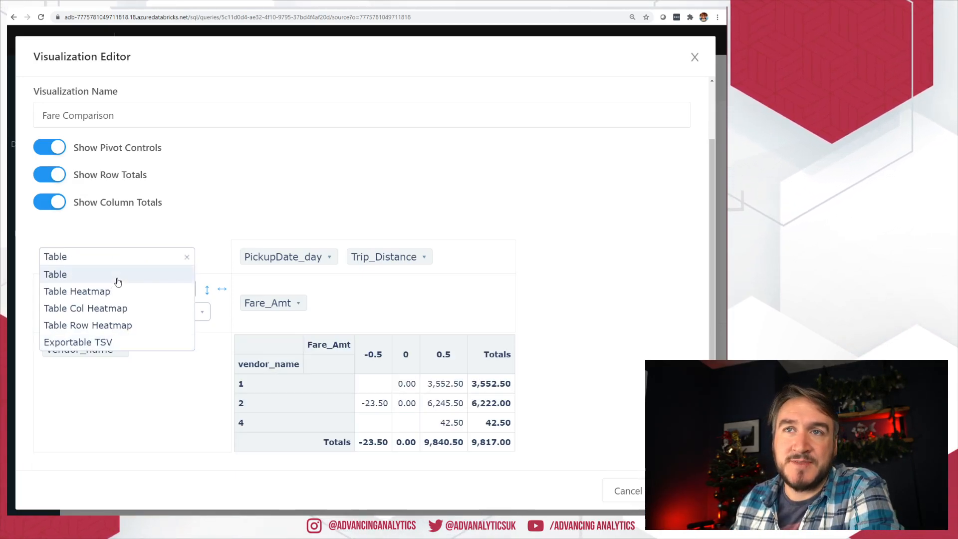
pyautogui.click(136, 261)
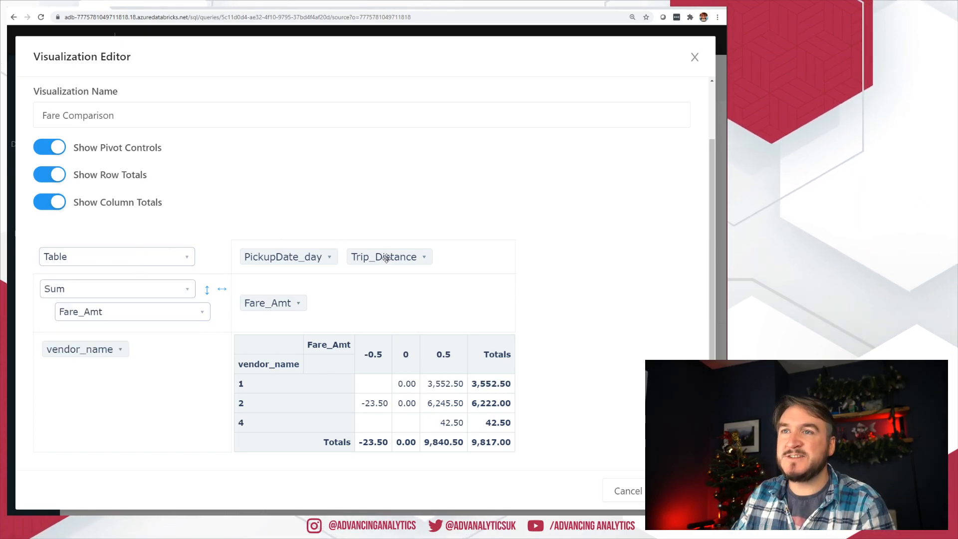
# - Try Trip_Distance as a row field under vendor_name, inspect the breakdown, and move it back to the unused fields
pyautogui.moveTo(390, 268); pyautogui.dragTo(179, 373)
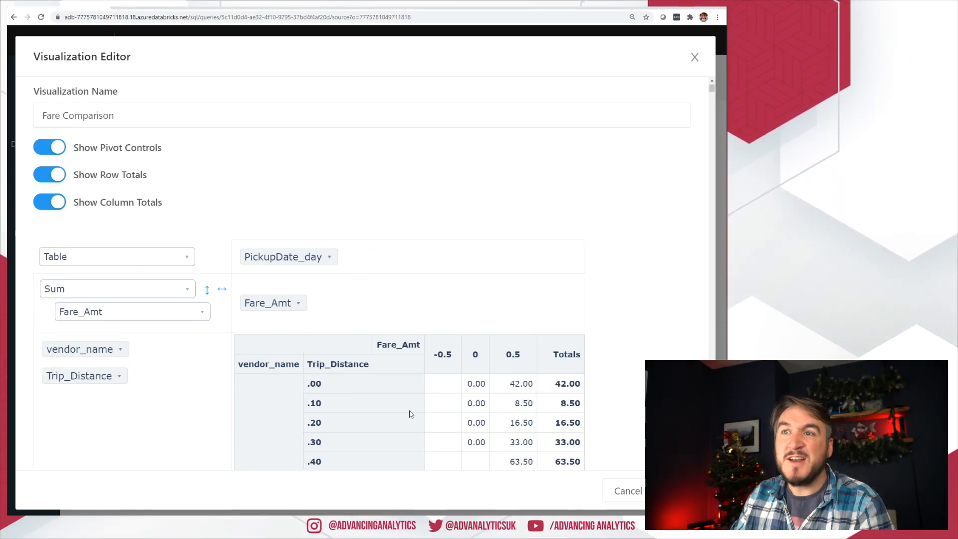
pyautogui.scroll(-15, 428, 406)
pyautogui.scroll(11, 422, 393)
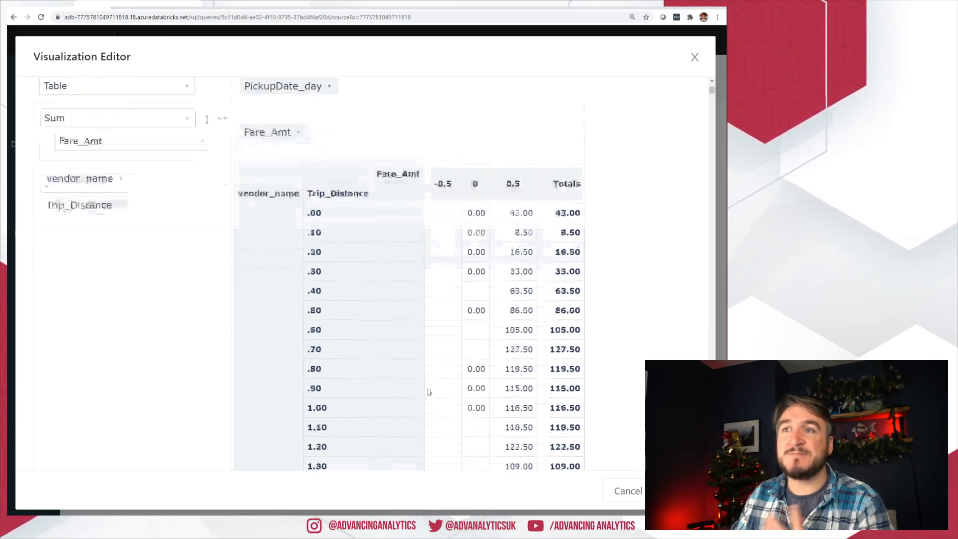
pyautogui.scroll(6, 428, 393)
pyautogui.moveTo(96, 444); pyautogui.dragTo(403, 345)
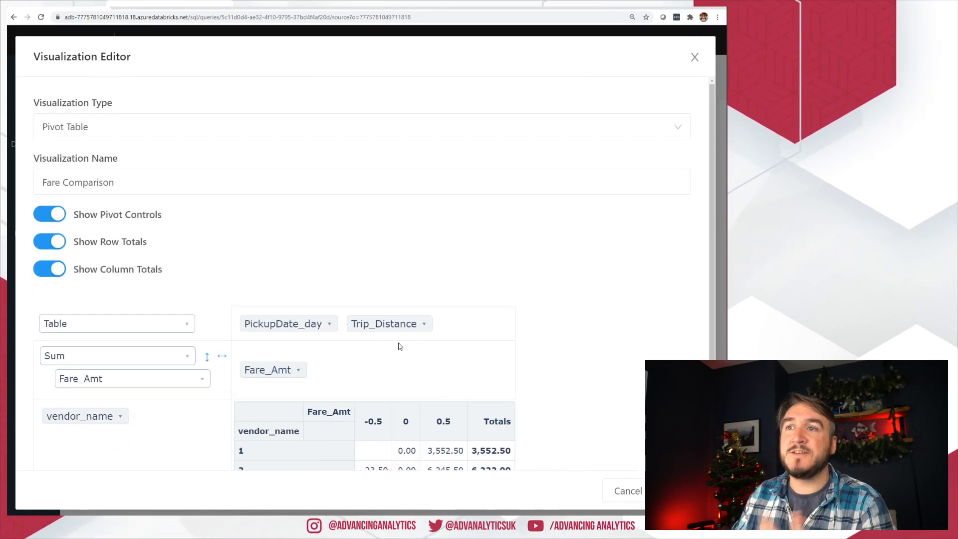
pyautogui.scroll(-1, 548, 350)
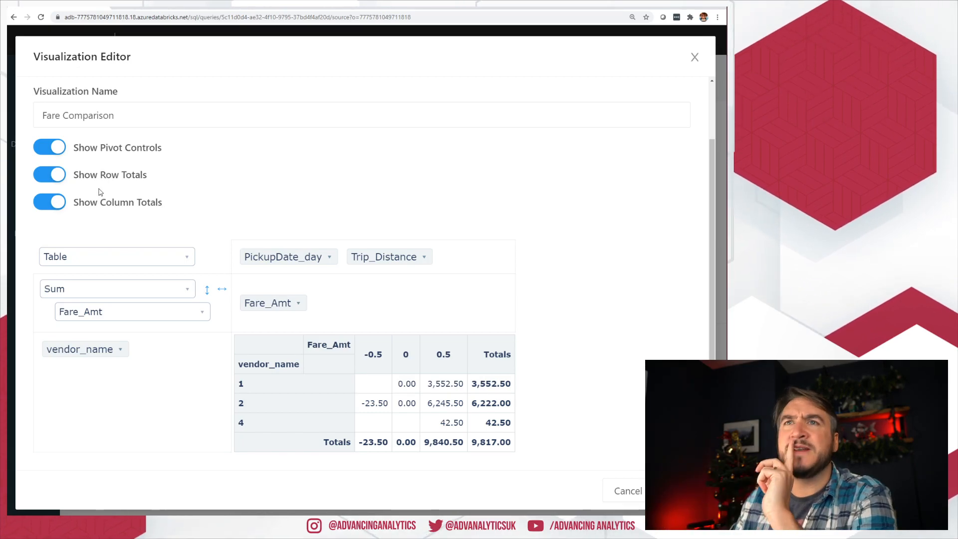
# - Hide the pivot controls and column totals, and save the Fare Comparison visualization together with the TaxiTrips query
pyautogui.click(98, 148)
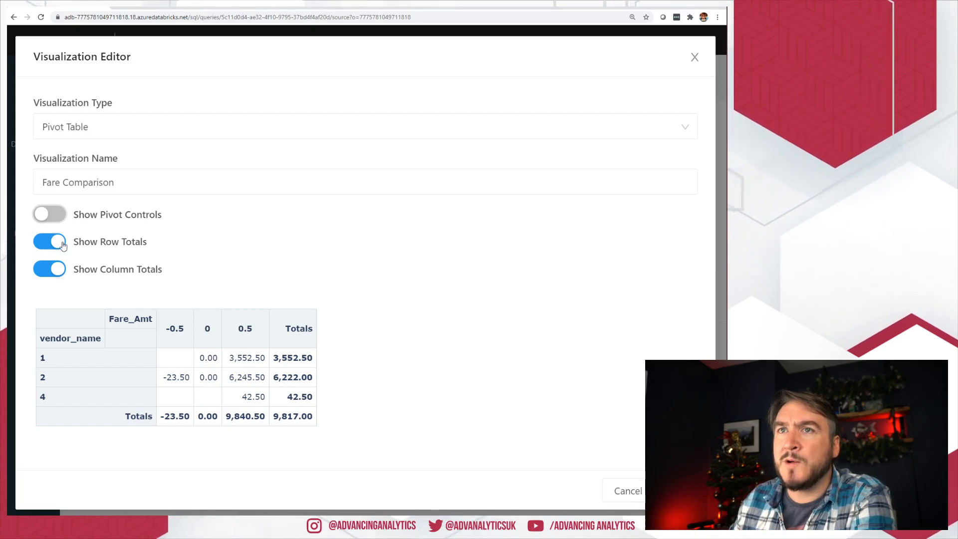
pyautogui.click(80, 270)
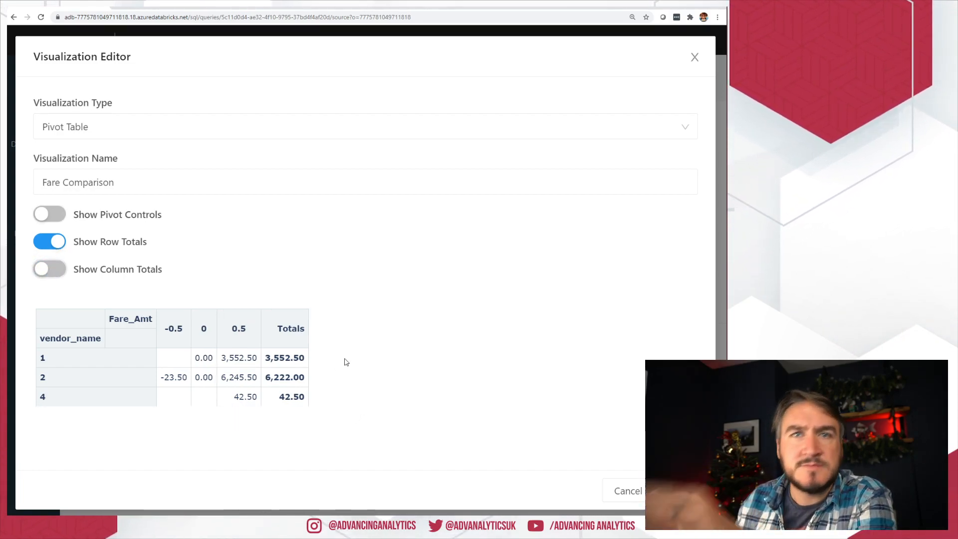
pyautogui.click(678, 491)
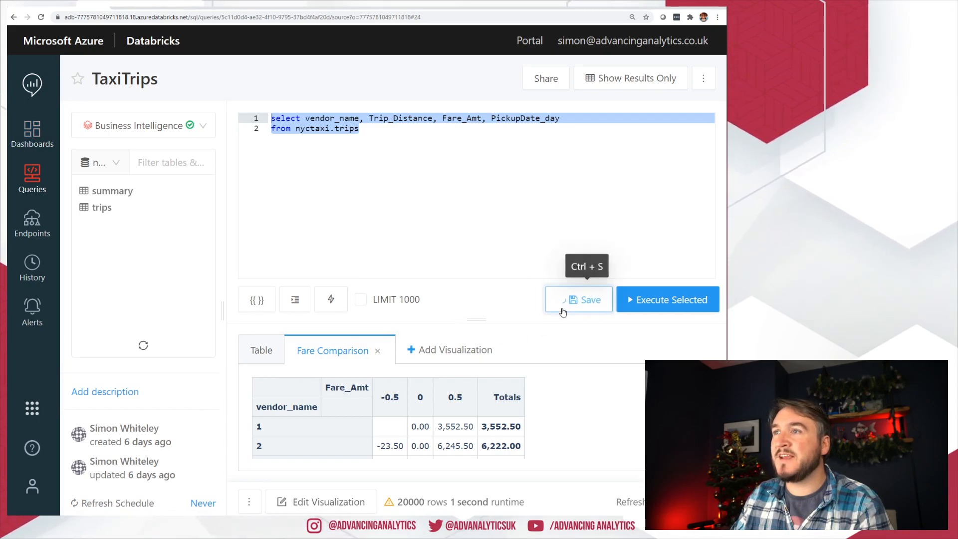
pyautogui.click(581, 299)
# - Create a new dashboard named AdvancingSpark
pyautogui.click(31, 145)
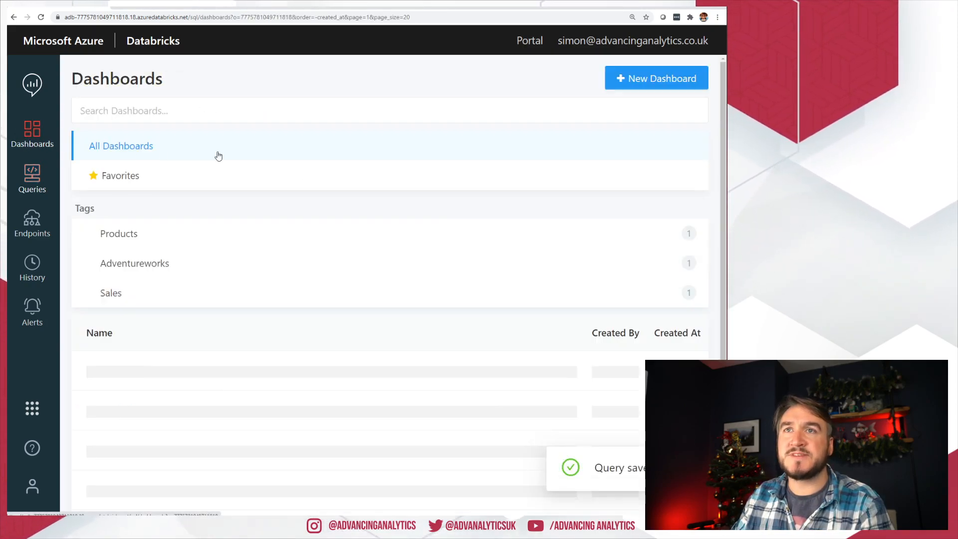
pyautogui.click(623, 78)
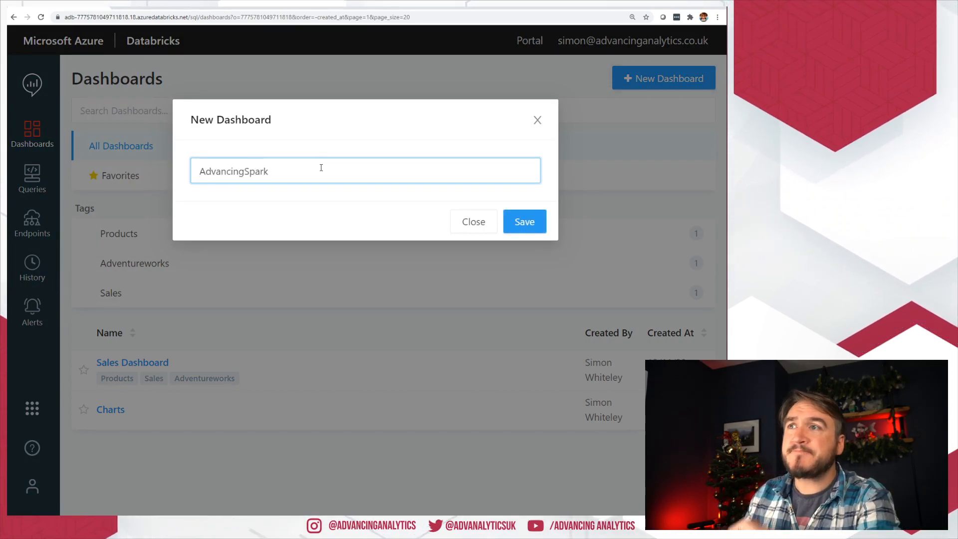
pyautogui.click(524, 221)
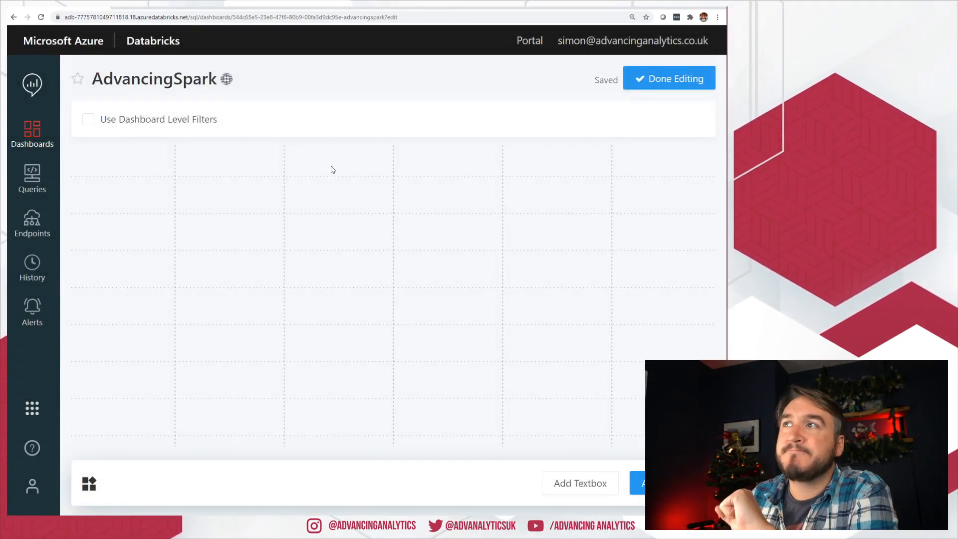
# - Add the Fare Comparison visualization of the TaxiTrips query to the dashboard as a widget
pyautogui.click(637, 483)
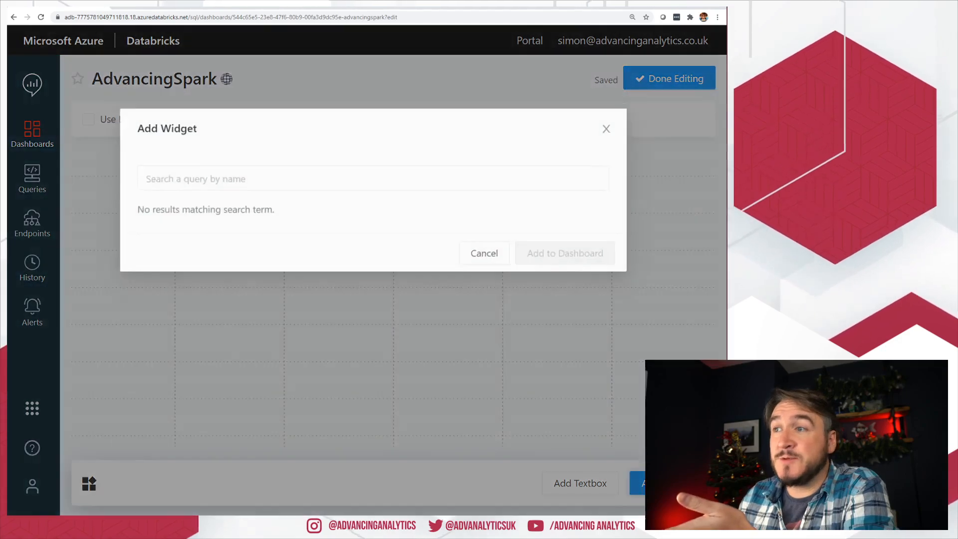
pyautogui.click(216, 212)
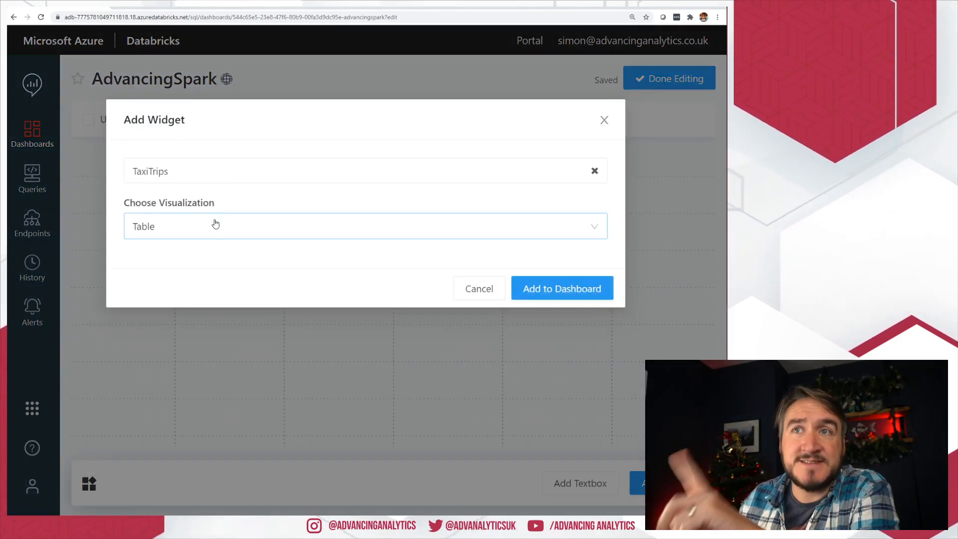
pyautogui.click(214, 224)
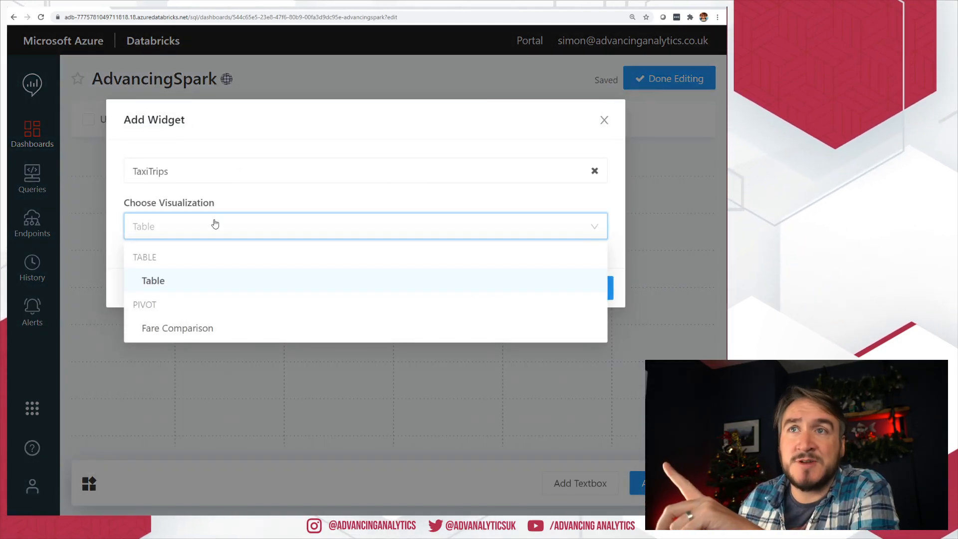
pyautogui.click(174, 329)
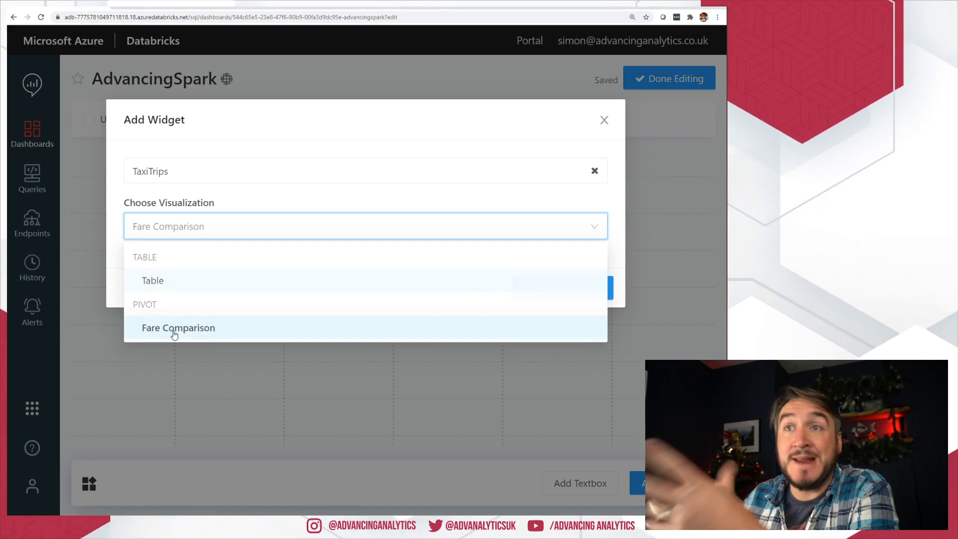
pyautogui.click(521, 292)
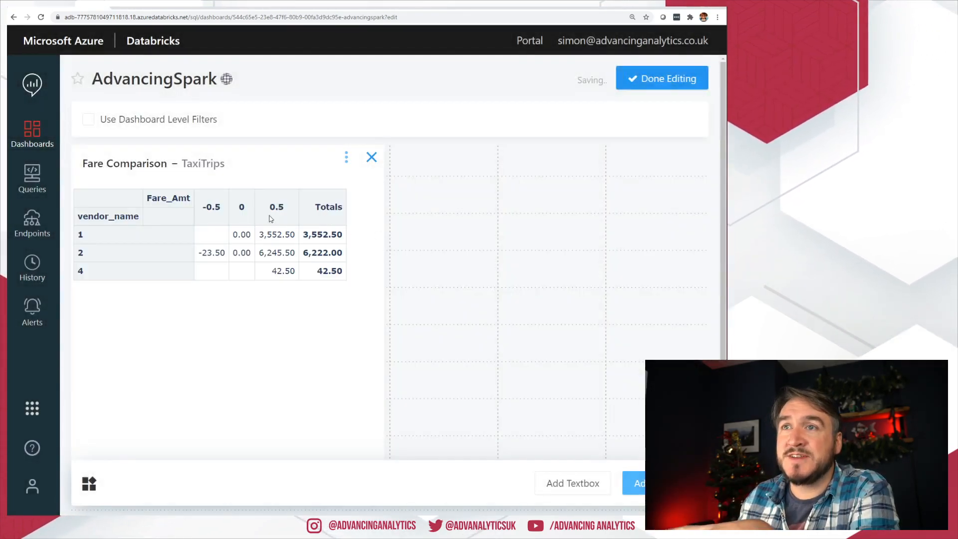
# - Shorten the Fare Comparison widget to fit just below its table rows and finish editing the dashboard
pyautogui.moveTo(379, 441); pyautogui.dragTo(377, 310)
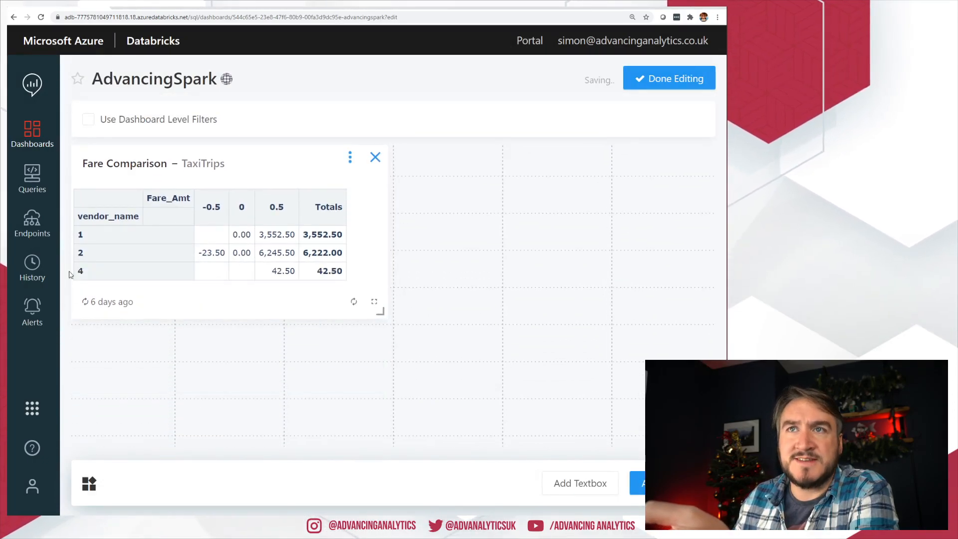
pyautogui.click(670, 80)
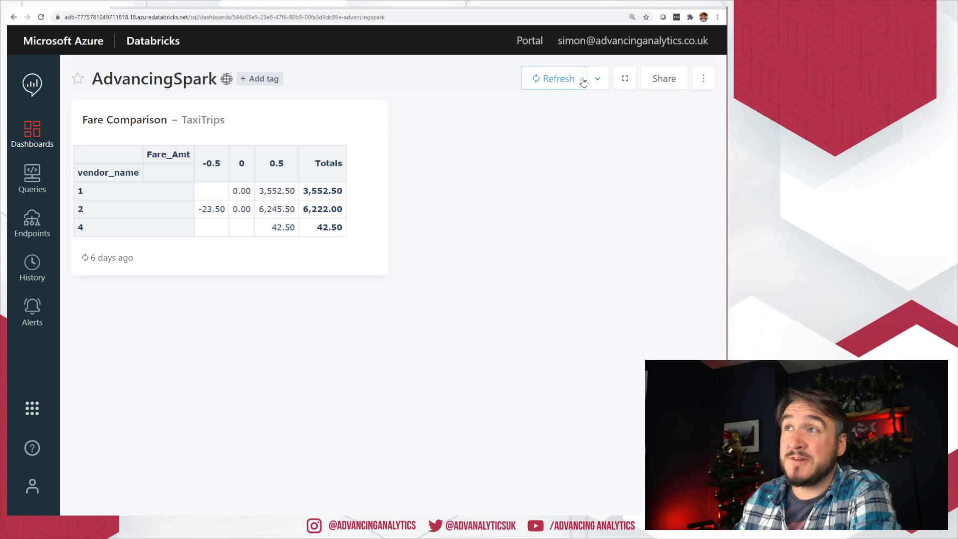
# - Open the TaxiTrips query and examine its refresh schedule interval options without changing the schedule
pyautogui.click(32, 177)
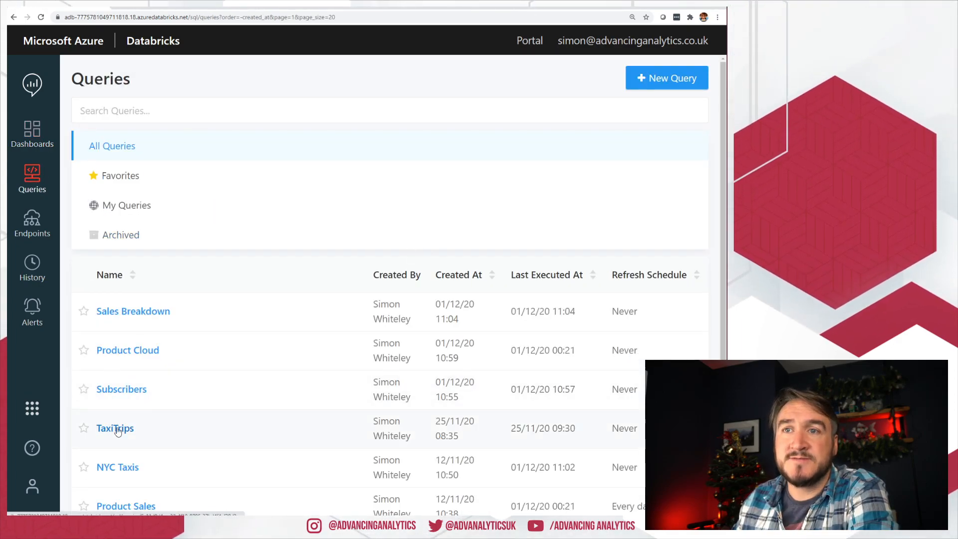
pyautogui.click(115, 428)
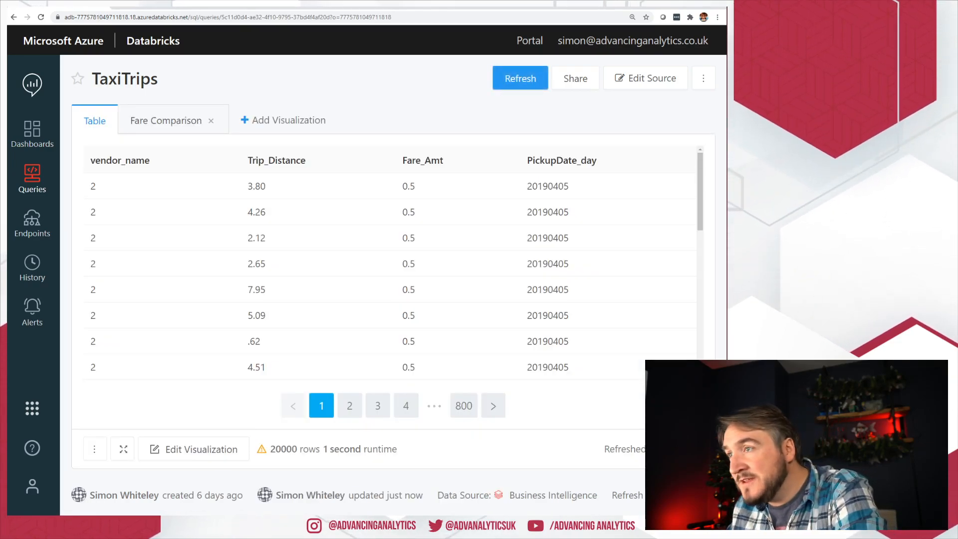
pyautogui.moveTo(727, 458); pyautogui.dragTo(603, 458)
pyautogui.click(580, 495)
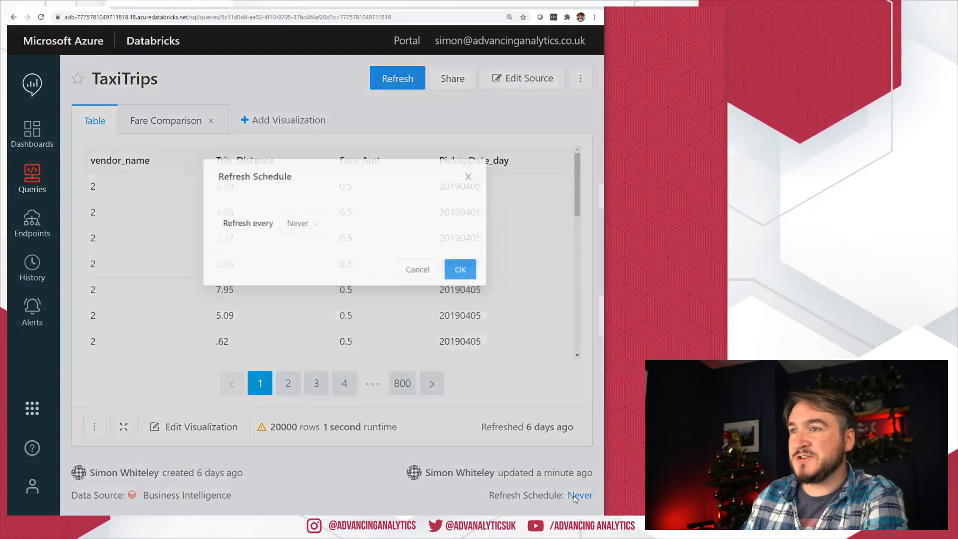
pyautogui.click(254, 175)
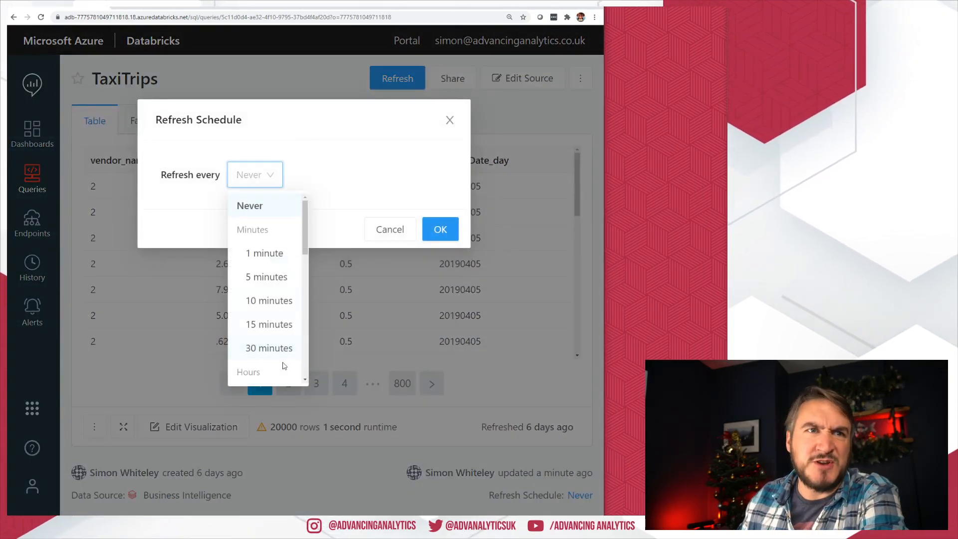
pyautogui.click(409, 228)
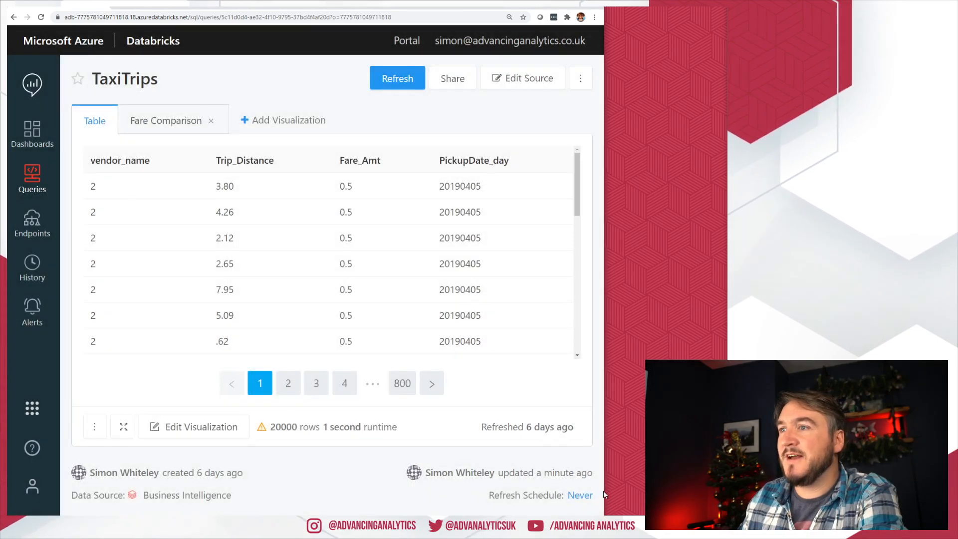
pyautogui.moveTo(603, 511); pyautogui.dragTo(724, 512)
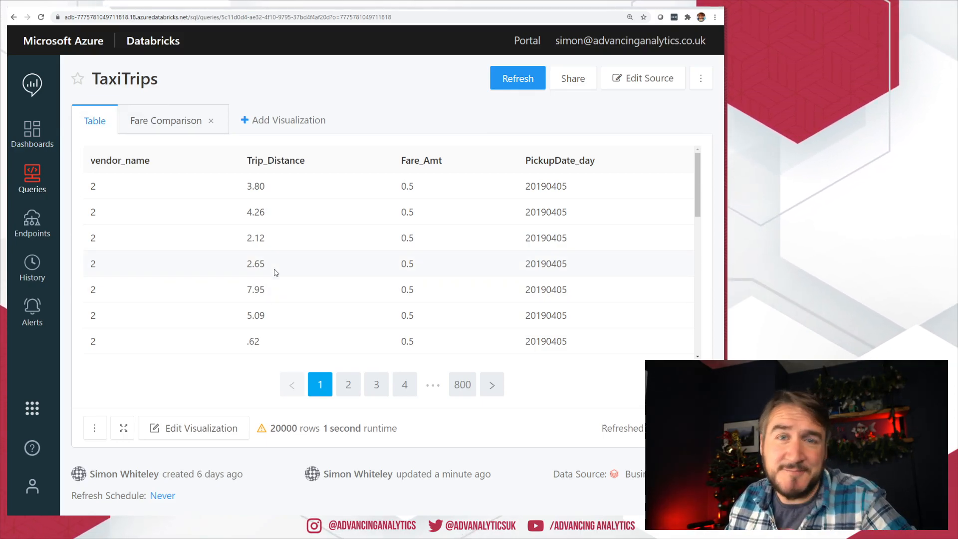
# - Open the AdvancingSpark dashboard and examine the Fare Comparison widget as a dashboard viewer
pyautogui.click(32, 135)
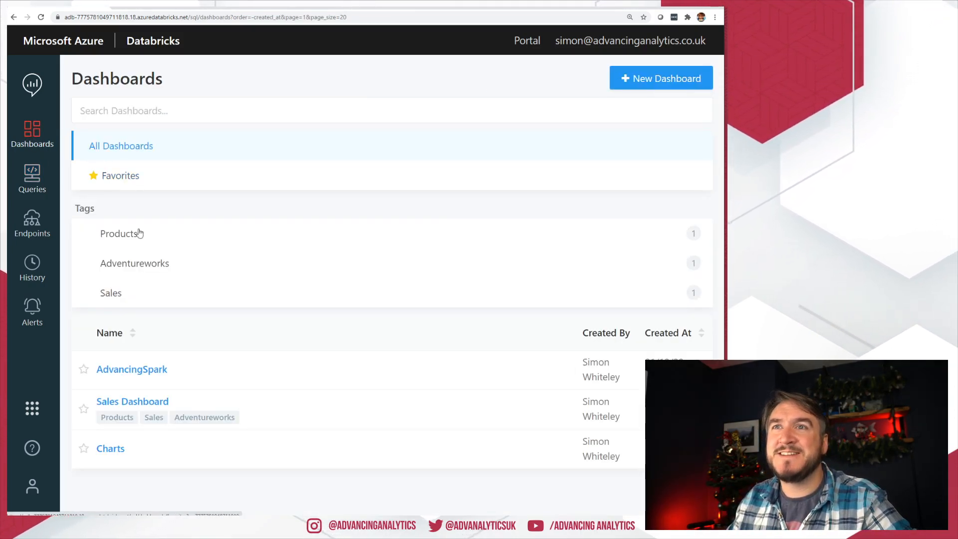
pyautogui.click(133, 370)
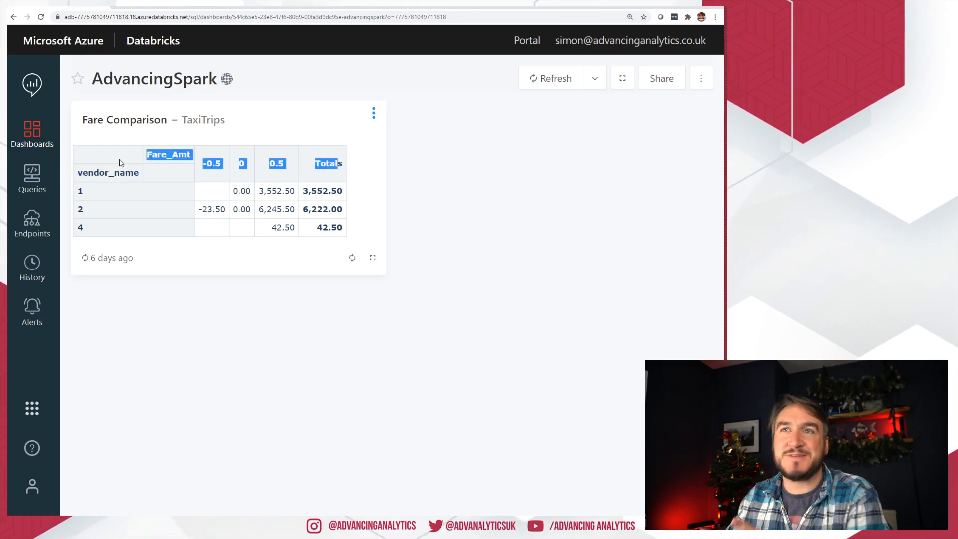
pyautogui.moveTo(122, 161); pyautogui.dragTo(102, 177)
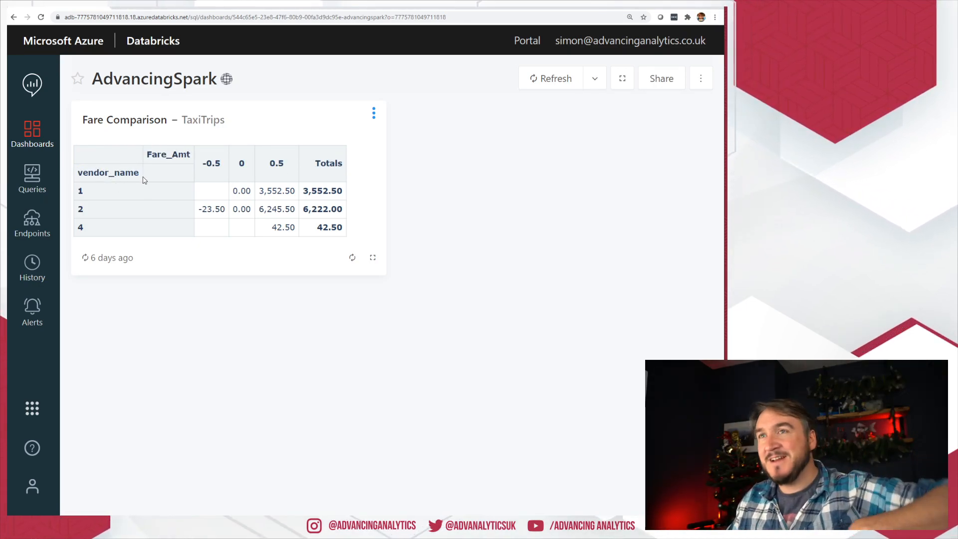
pyautogui.rightClick(267, 225)
pyautogui.click(454, 255)
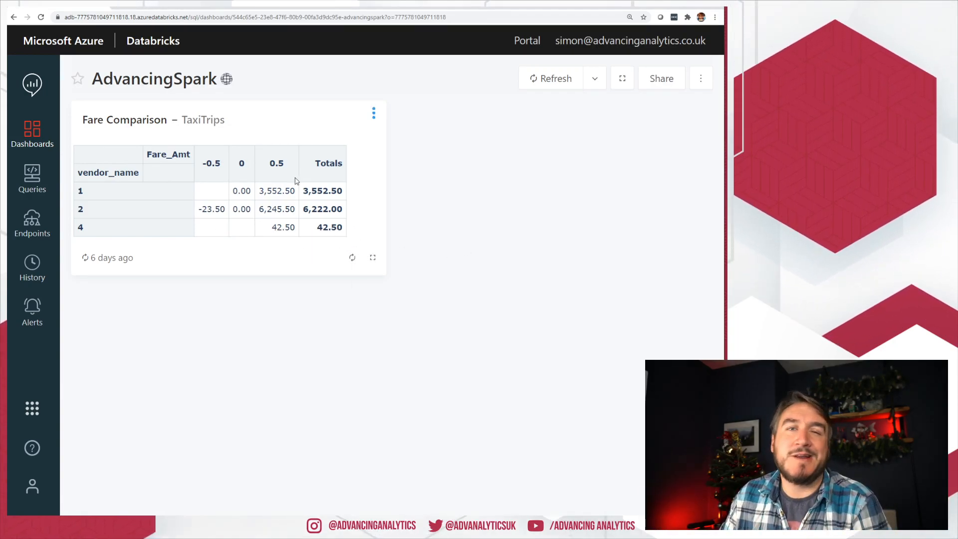
# - Open the Product Cloud query from the list of queries and switch to editing its source
pyautogui.click(38, 183)
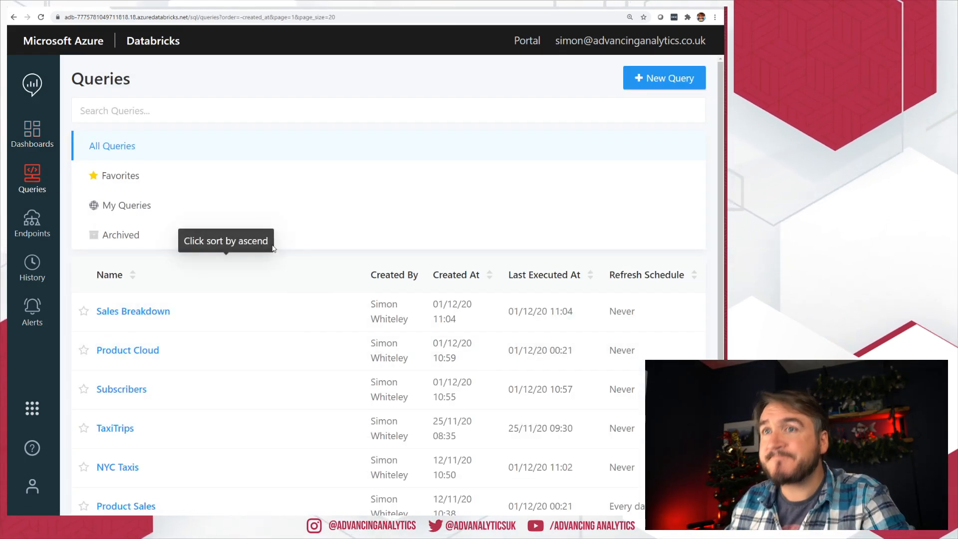
pyautogui.click(121, 351)
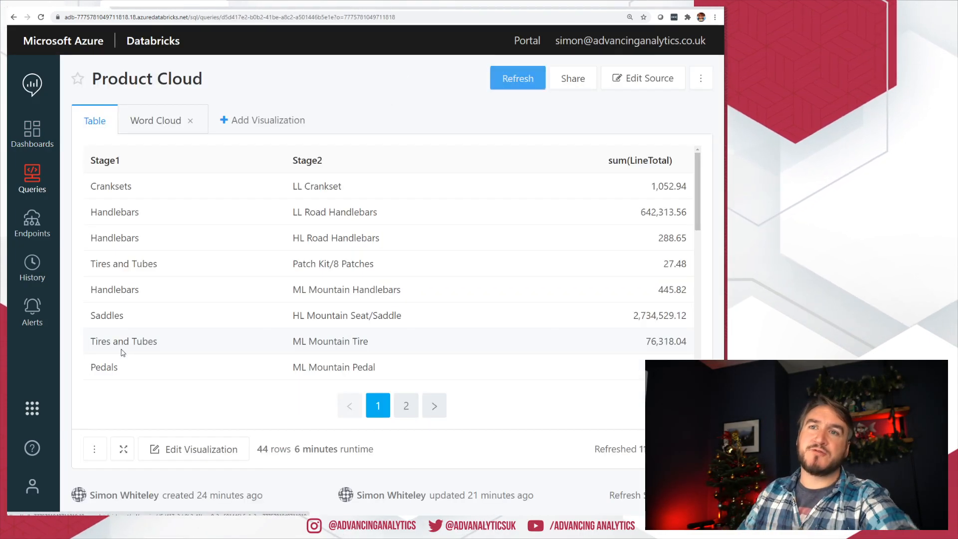
pyautogui.click(644, 79)
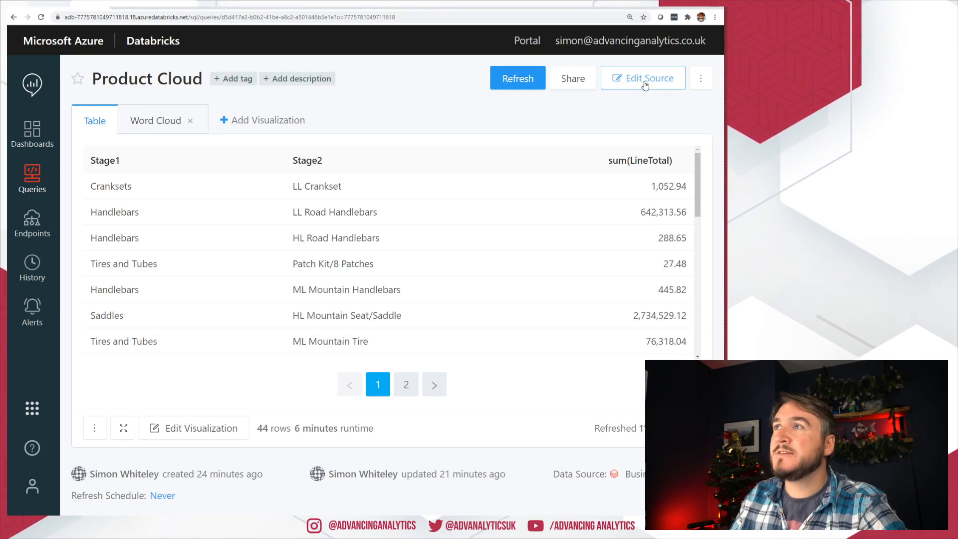
# - Enlarge the results area below the SQL editor so more table rows fit, and clear the selection of the query text
pyautogui.hotkey('ctrl', 'a')
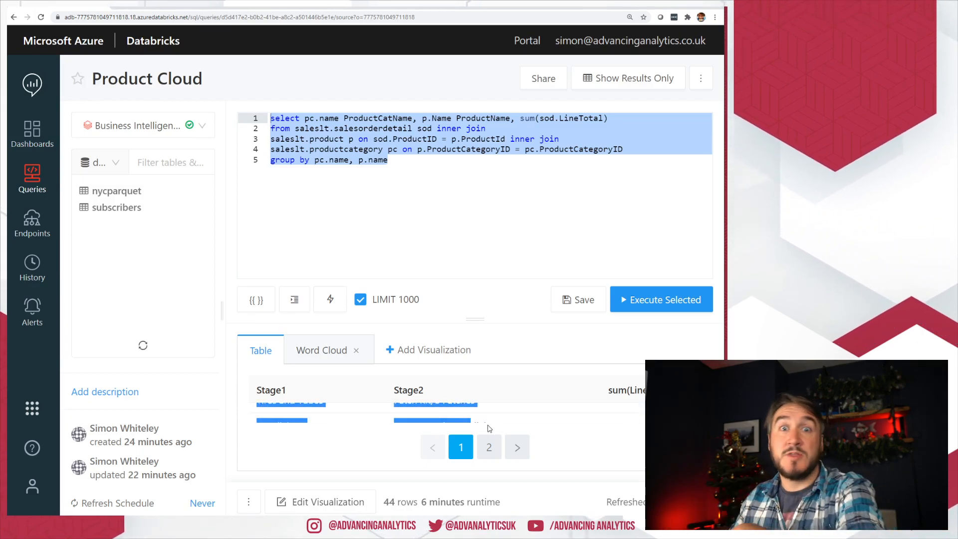
pyautogui.click(464, 384)
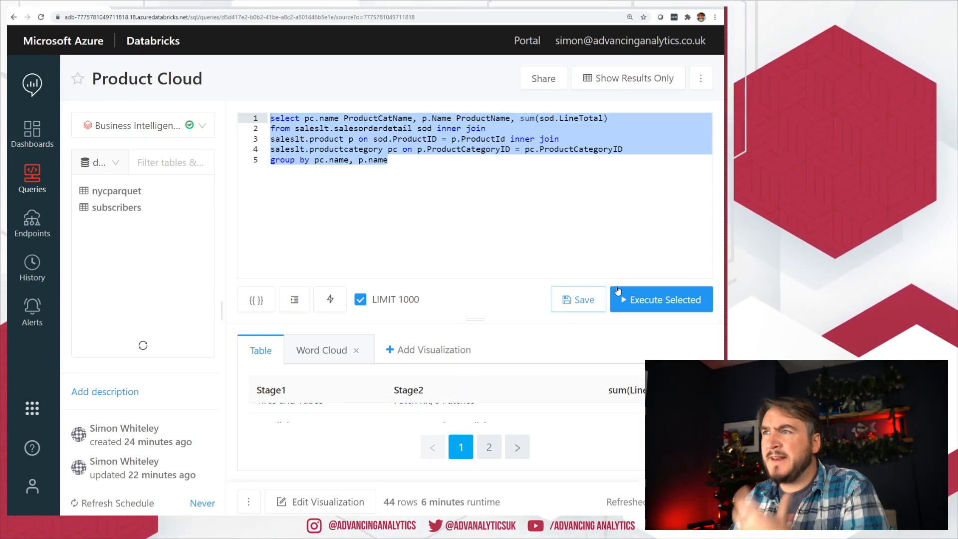
pyautogui.moveTo(471, 318); pyautogui.dragTo(472, 212)
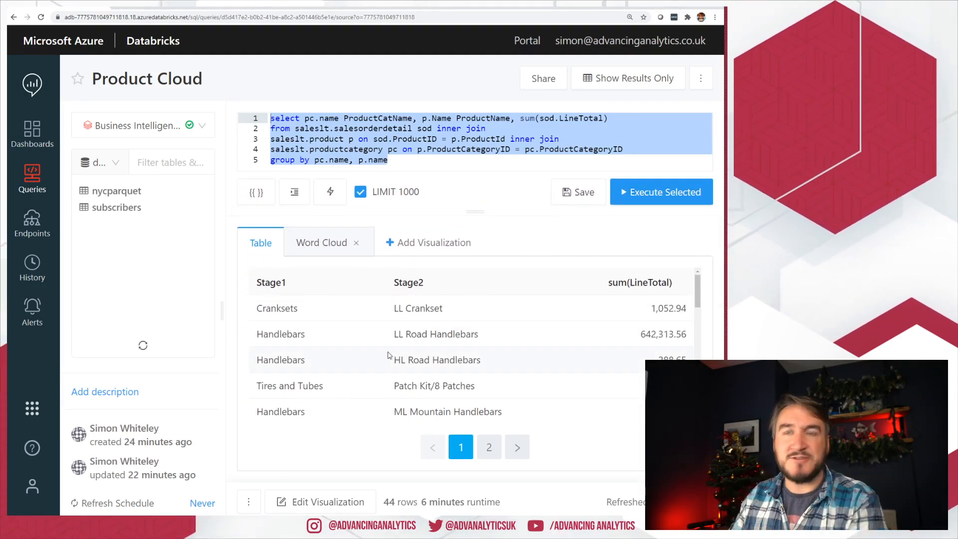
pyautogui.moveTo(658, 308); pyautogui.dragTo(642, 381)
pyautogui.click(642, 381)
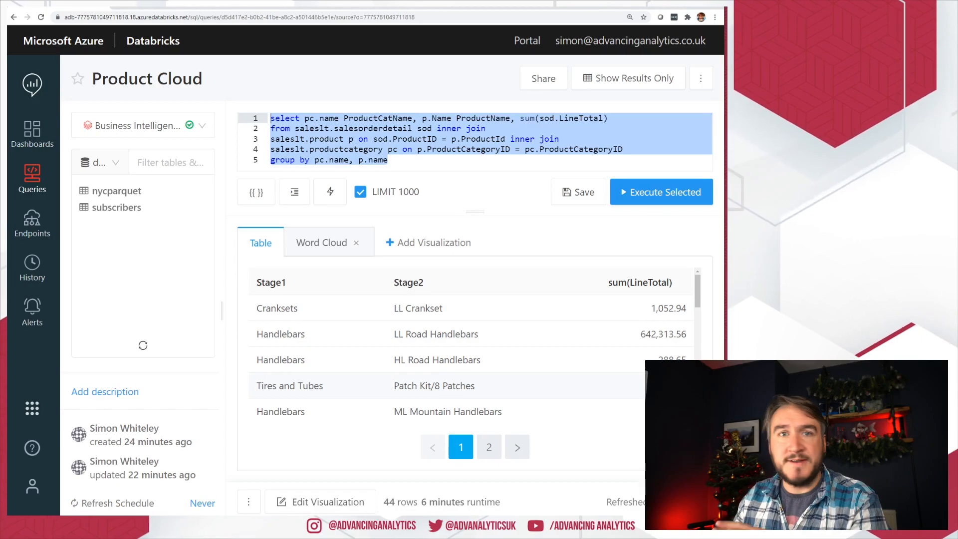
pyautogui.click(484, 156)
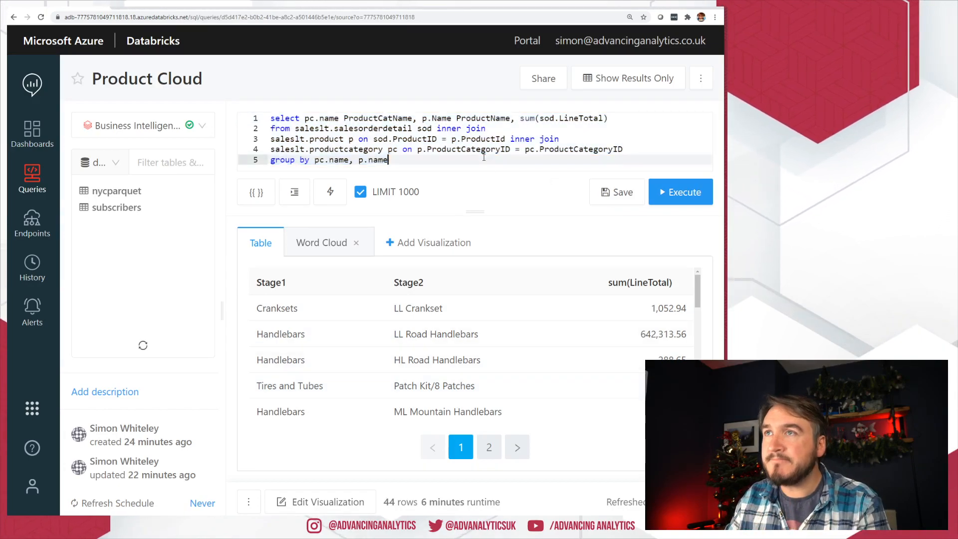
pyautogui.click(400, 243)
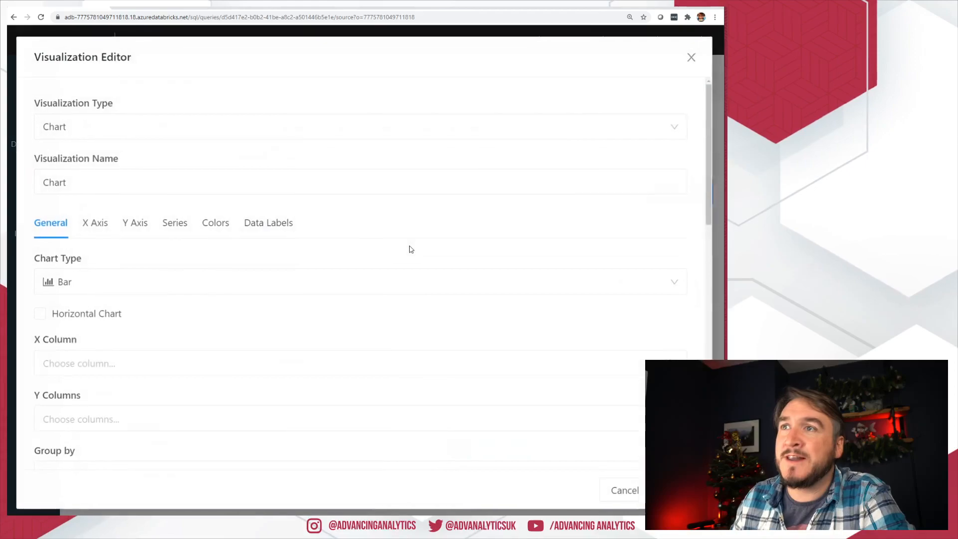
pyautogui.click(95, 127)
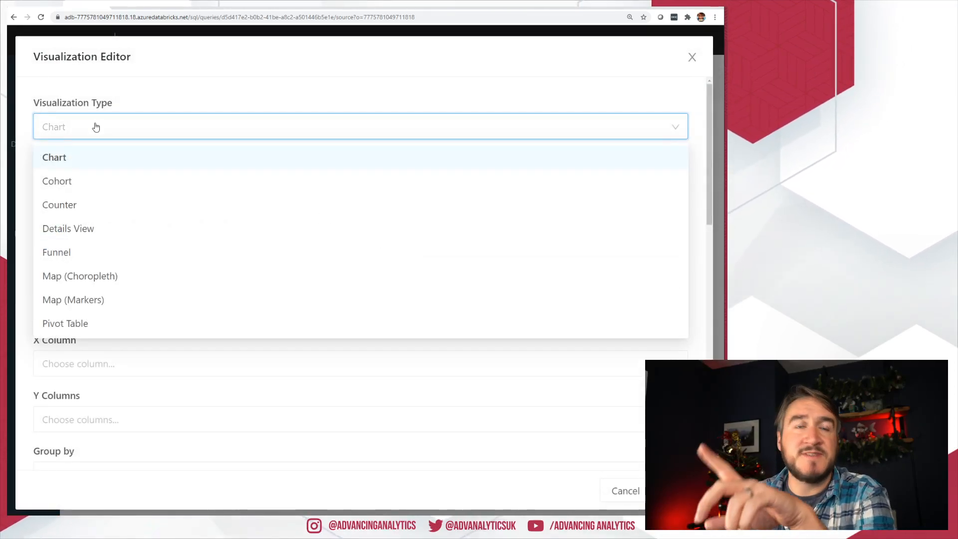
pyautogui.scroll(-2, 113, 239)
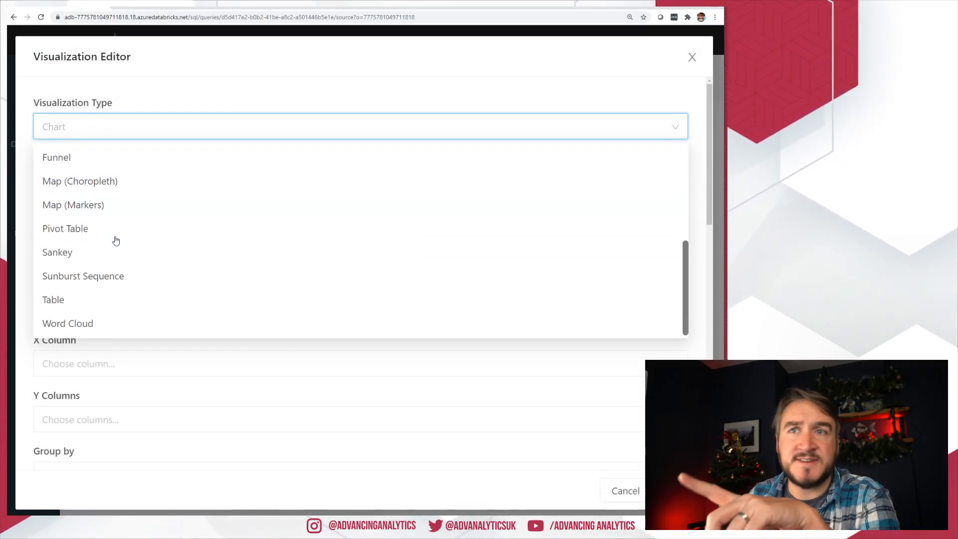
pyautogui.click(76, 329)
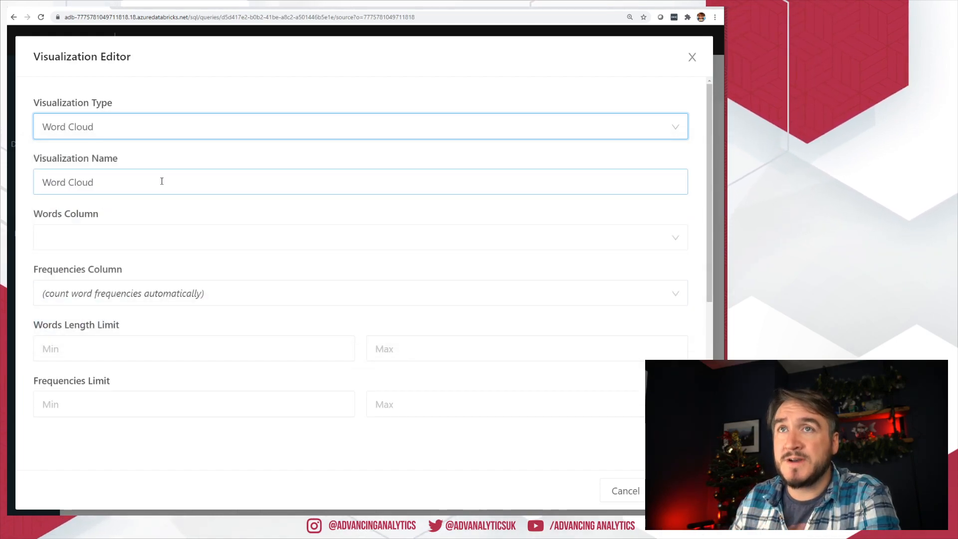
pyautogui.tripleClick(160, 181)
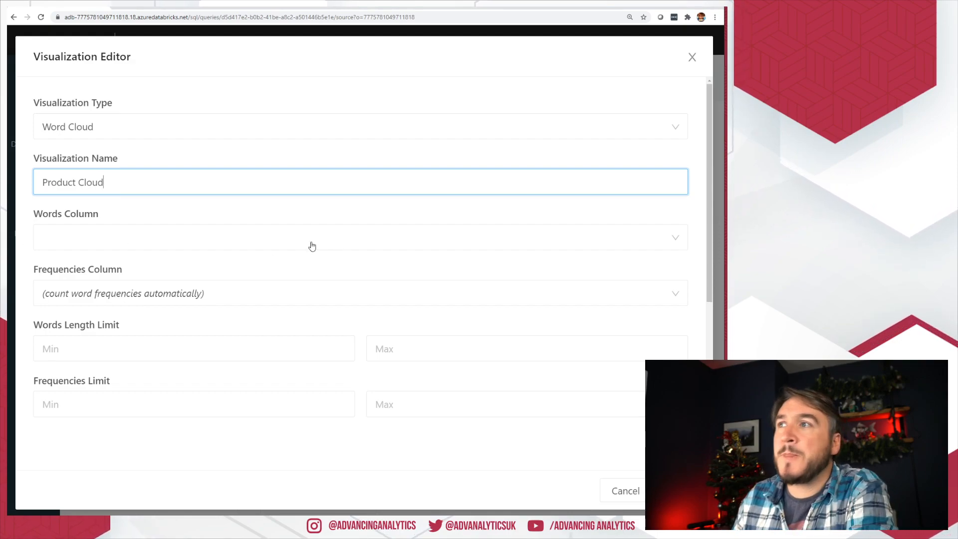
pyautogui.click(277, 241)
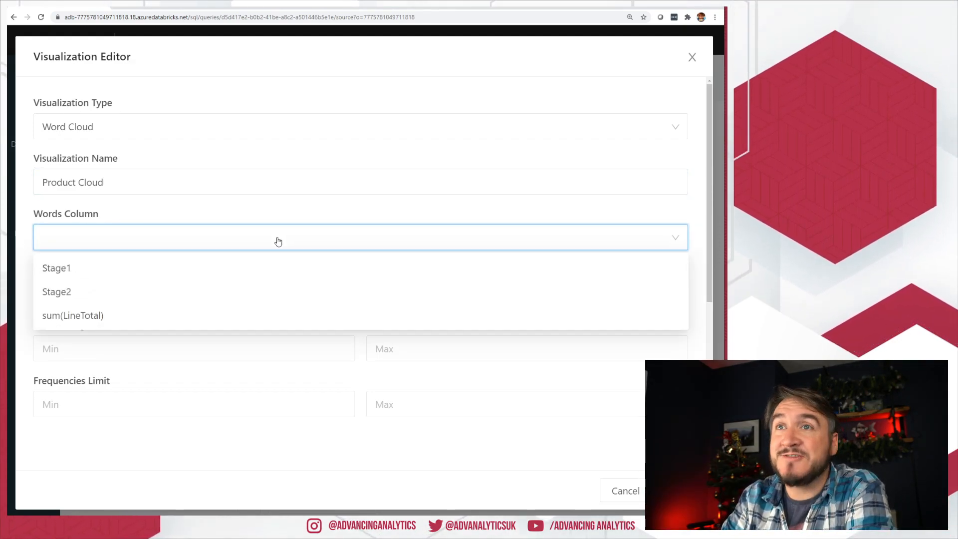
pyautogui.click(616, 488)
pyautogui.click(474, 203)
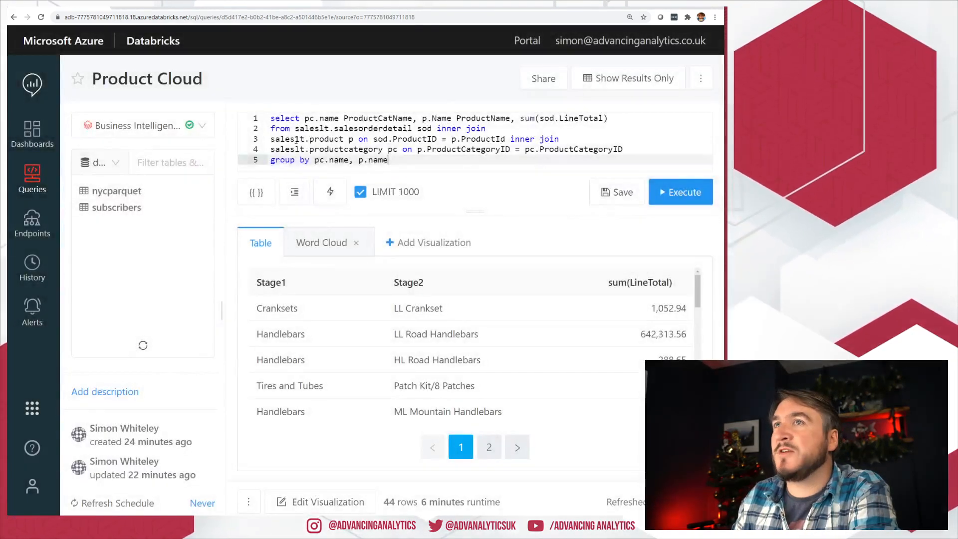
# - Execute the Product Cloud query again to refresh its result columns
pyautogui.click(296, 140)
pyautogui.click(378, 118)
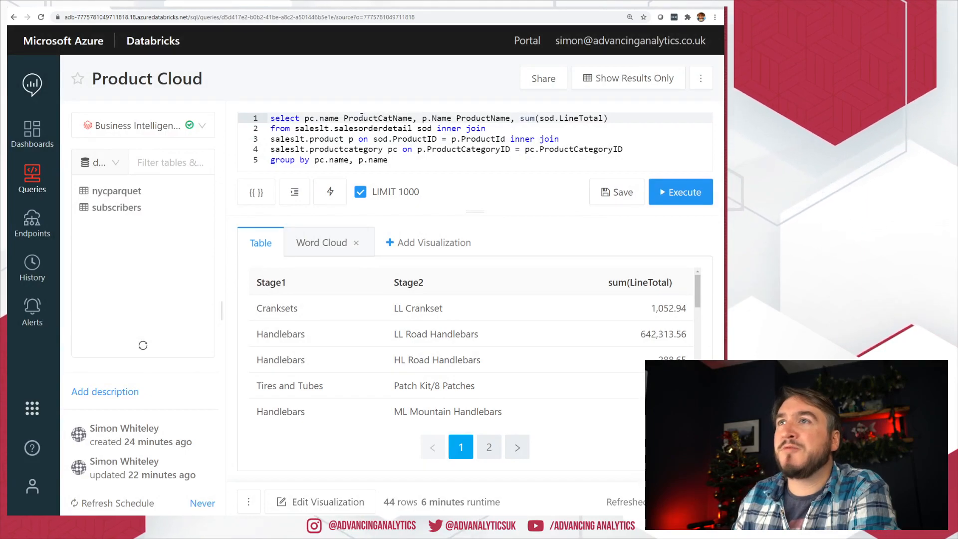
pyautogui.click(680, 193)
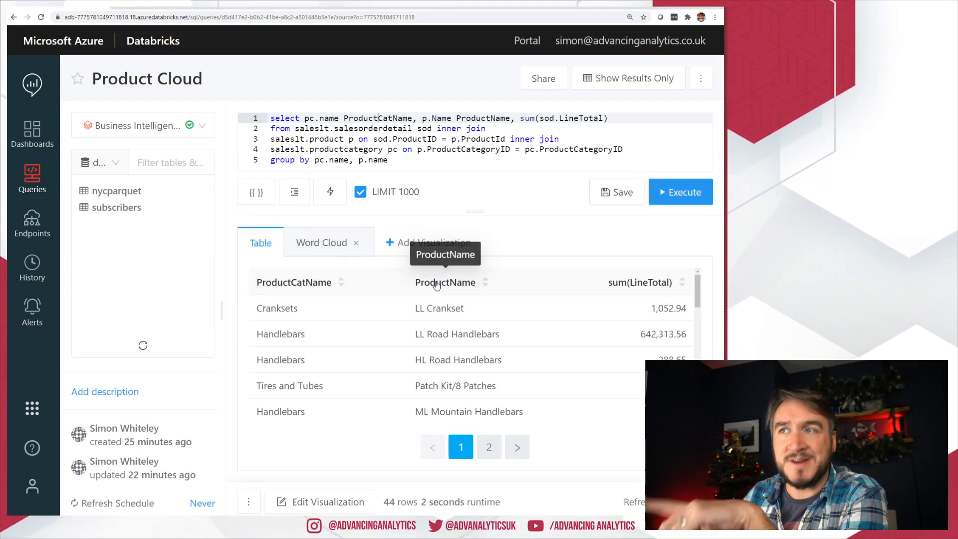
# - Add a Word Cloud visualization to the query with ProductCatName as its words column
pyautogui.click(408, 243)
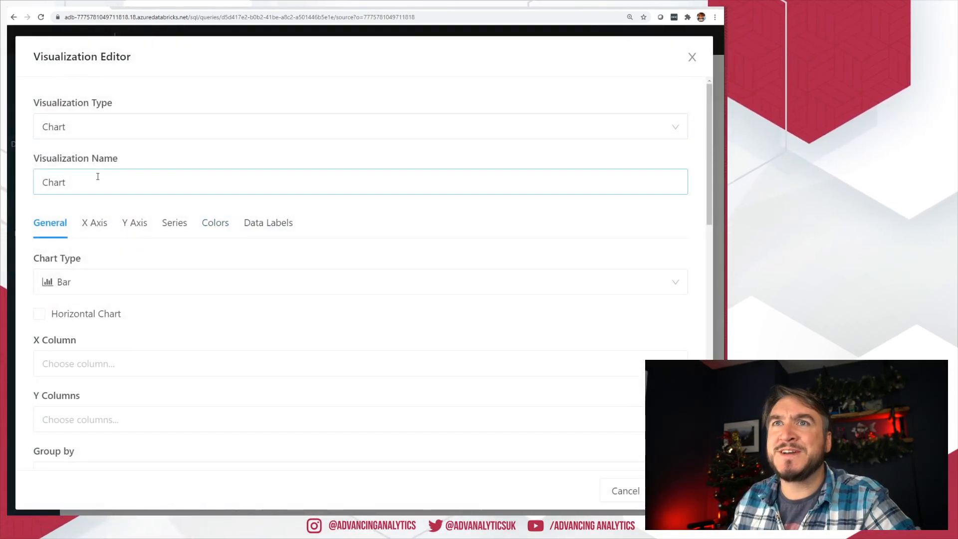
pyautogui.click(115, 134)
pyautogui.scroll(-2, 111, 299)
pyautogui.click(111, 325)
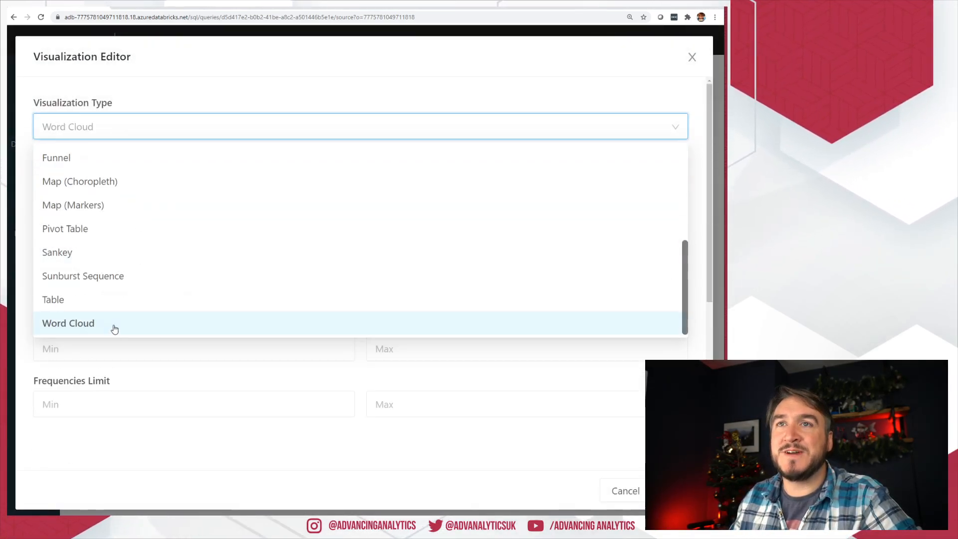
pyautogui.click(96, 240)
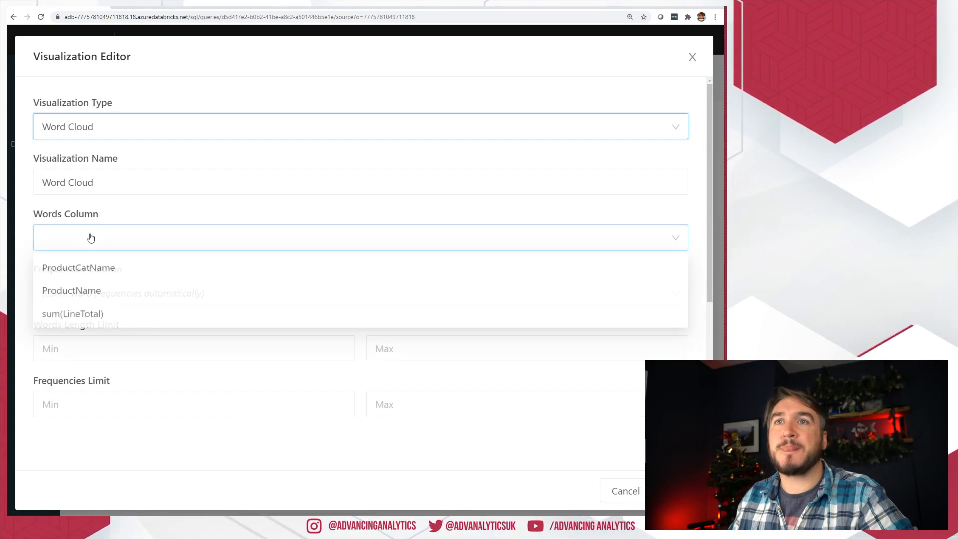
pyautogui.click(114, 273)
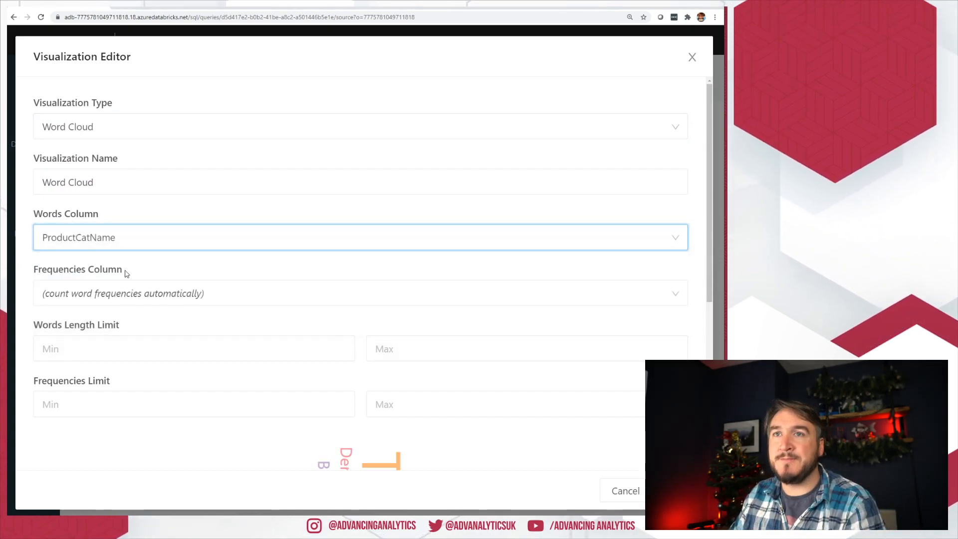
pyautogui.scroll(-5, 336, 216)
pyautogui.scroll(-1, 379, 291)
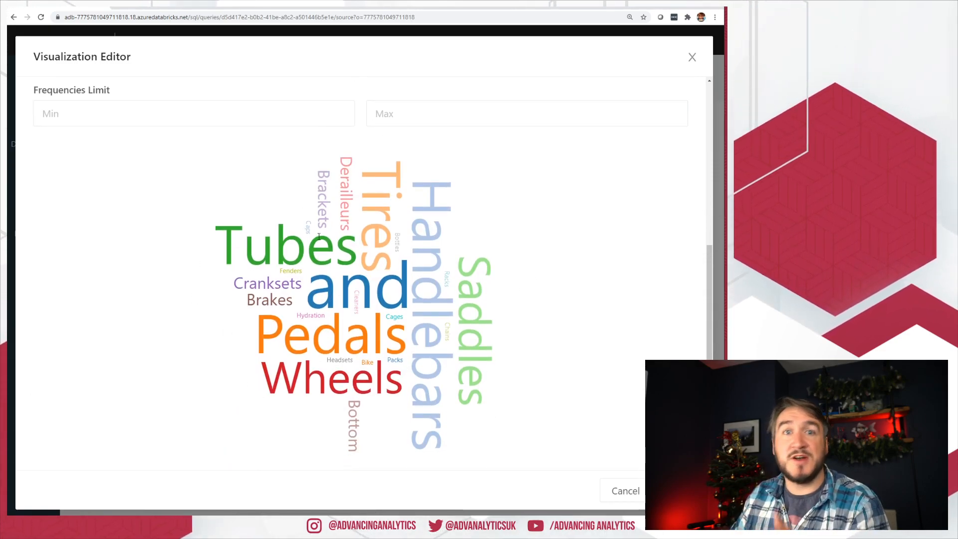
# - Try sum(LineTotal) as the word cloud's frequencies column and return to counting word frequencies automatically
pyautogui.scroll(3, 402, 329)
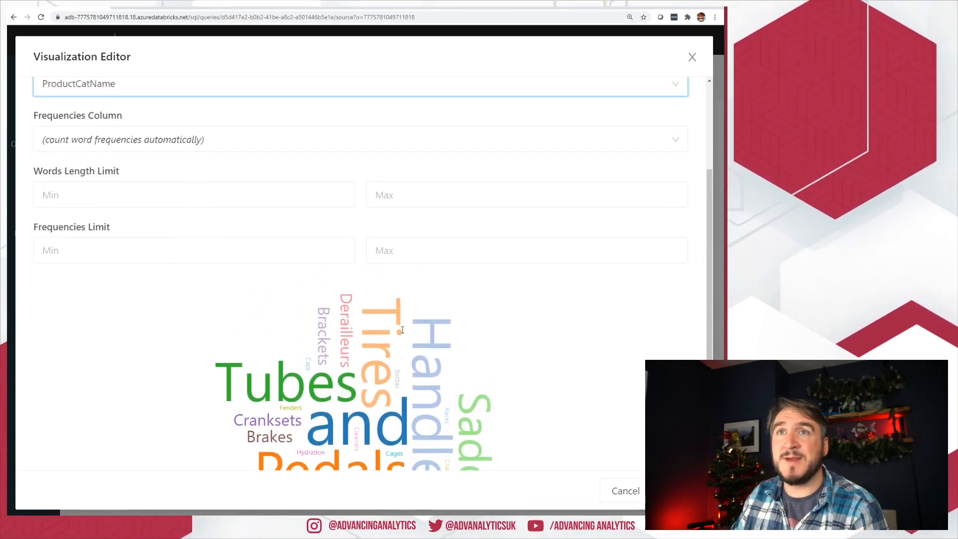
pyautogui.scroll(2, 402, 329)
pyautogui.click(206, 216)
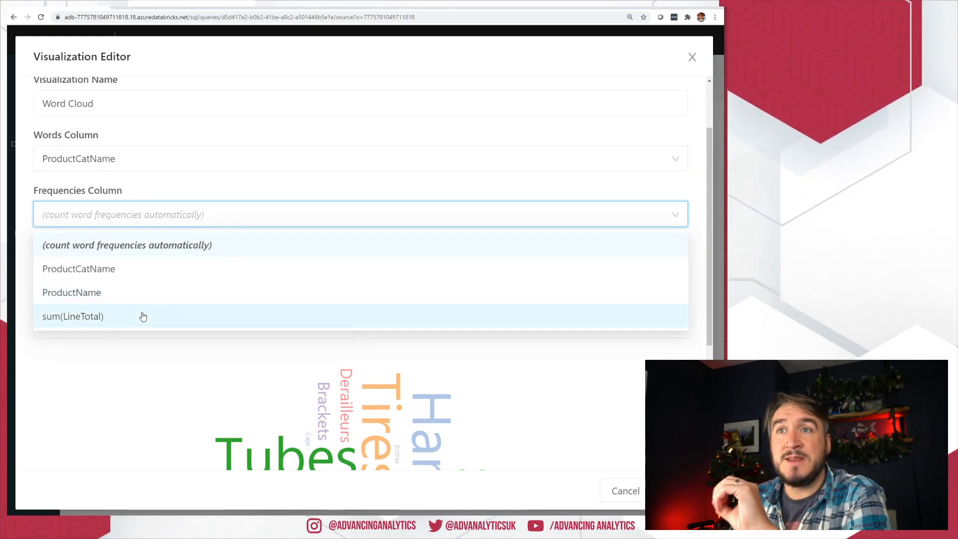
pyautogui.click(143, 316)
pyautogui.scroll(-1, 240, 345)
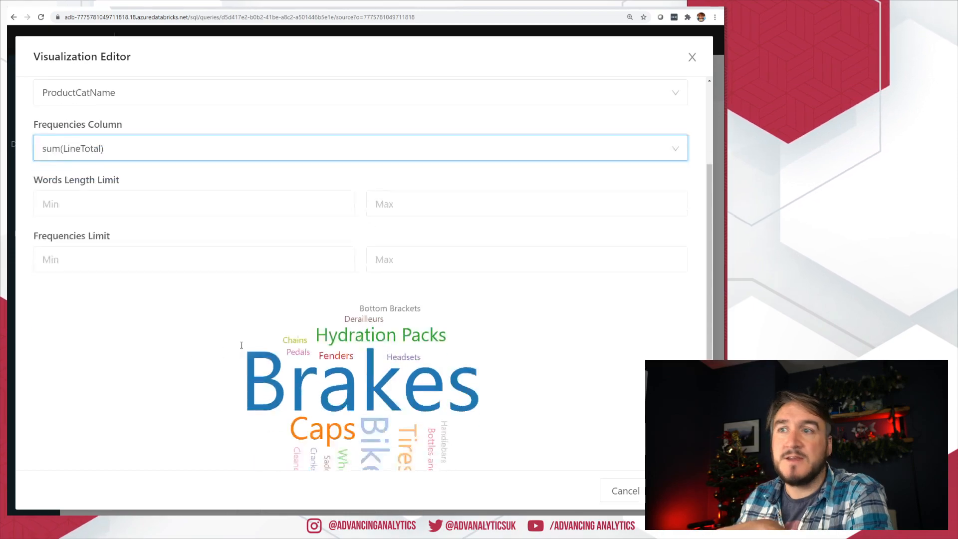
pyautogui.scroll(-3, 241, 346)
pyautogui.scroll(2, 130, 184)
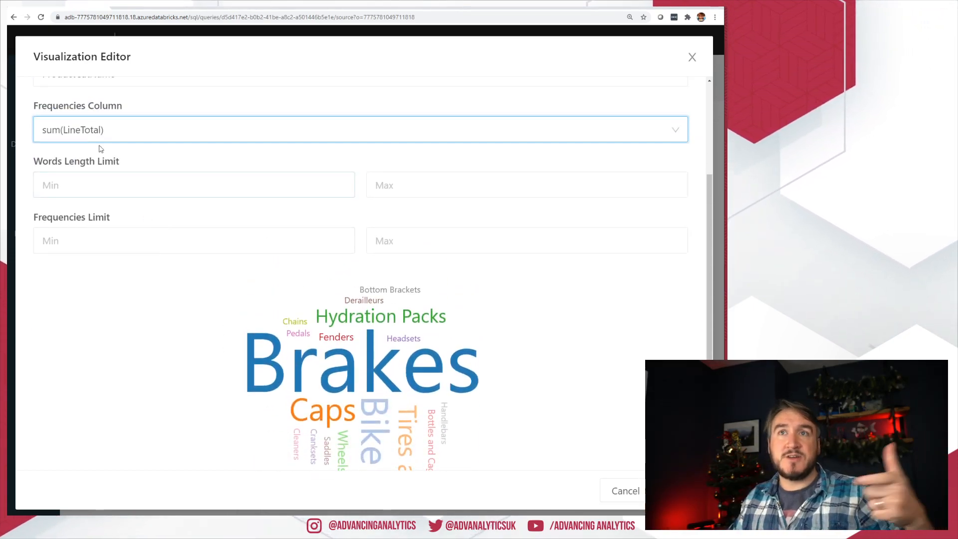
pyautogui.click(101, 138)
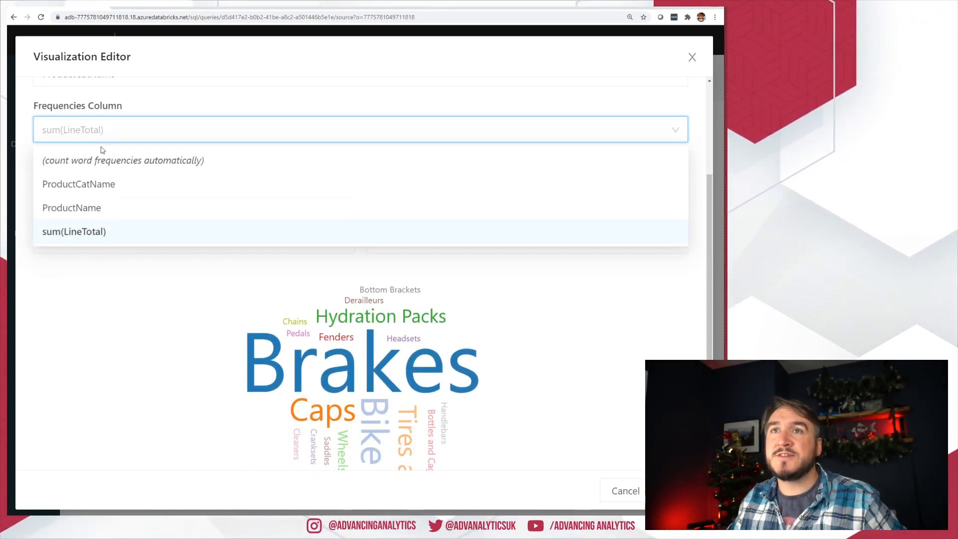
pyautogui.click(111, 165)
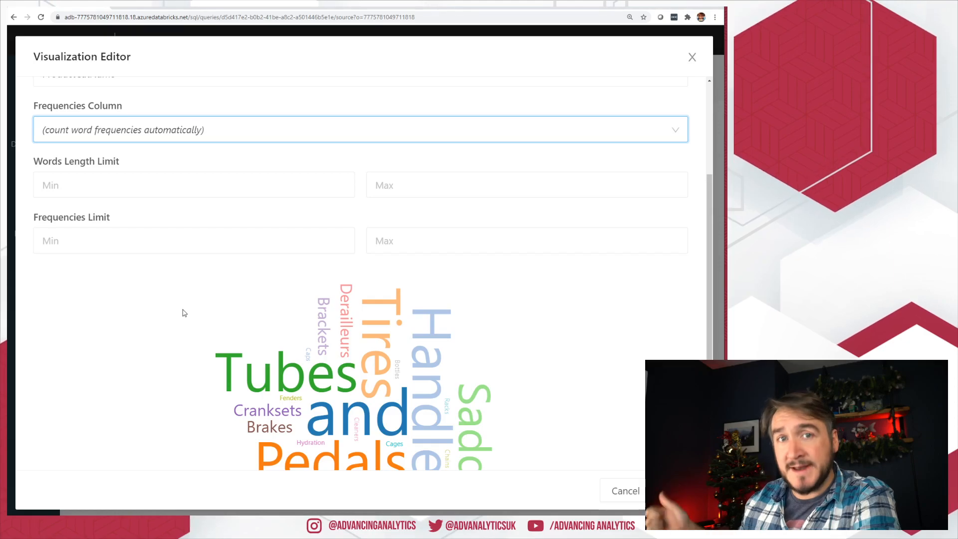
# - Change the word cloud's words column to ProductName
pyautogui.scroll(3, 120, 211)
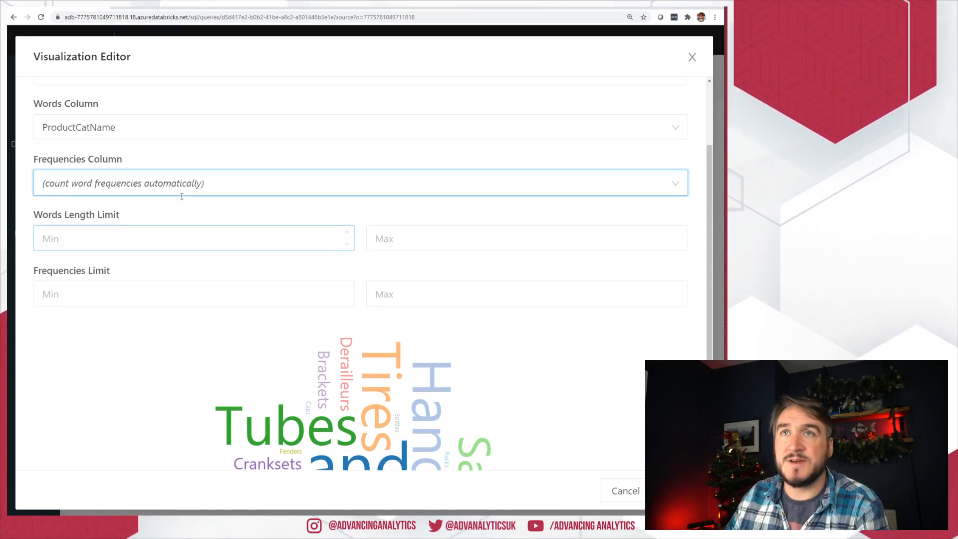
pyautogui.click(119, 167)
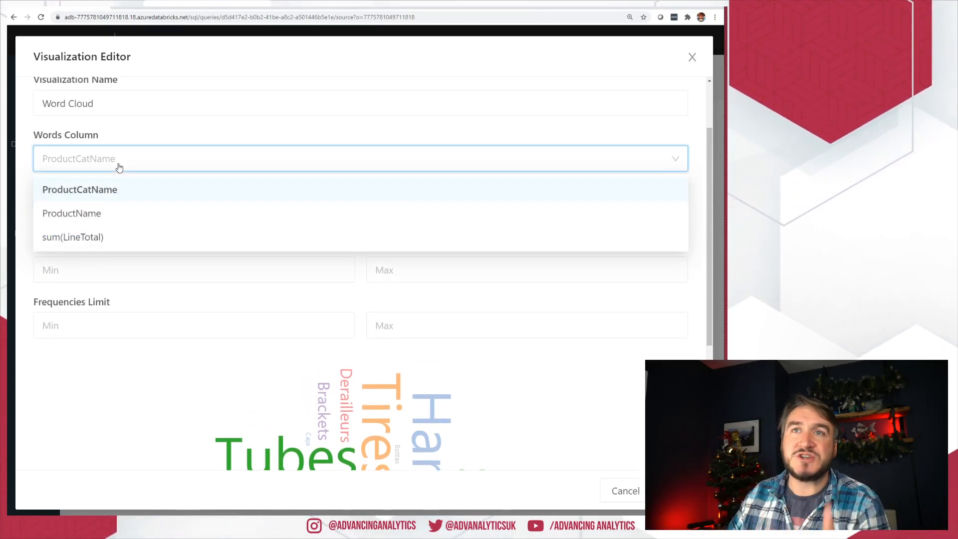
pyautogui.click(94, 214)
pyautogui.scroll(-2, 486, 384)
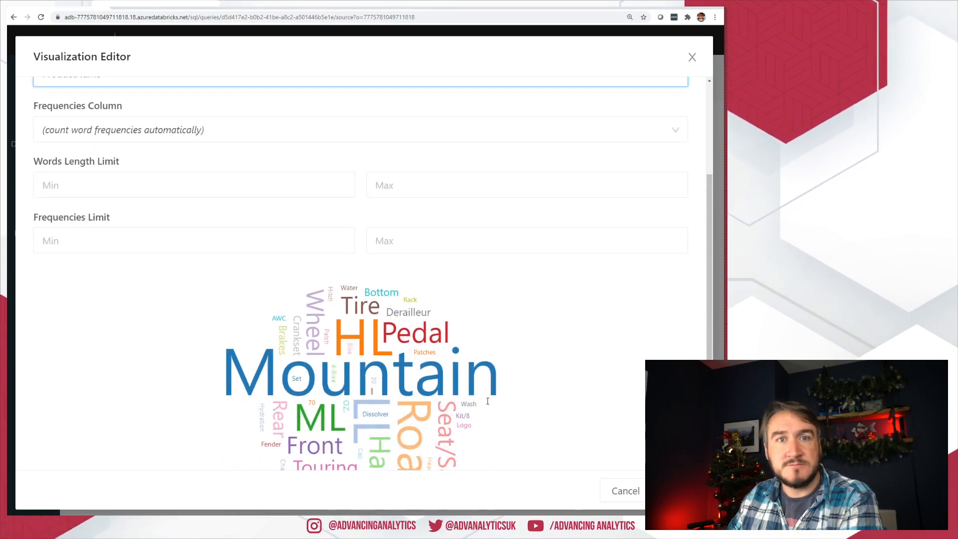
# - Set the maximum words length limit of the word cloud to 5
pyautogui.scroll(4, 464, 393)
pyautogui.scroll(-3, 410, 443)
pyautogui.click(248, 220)
pyautogui.click(203, 274)
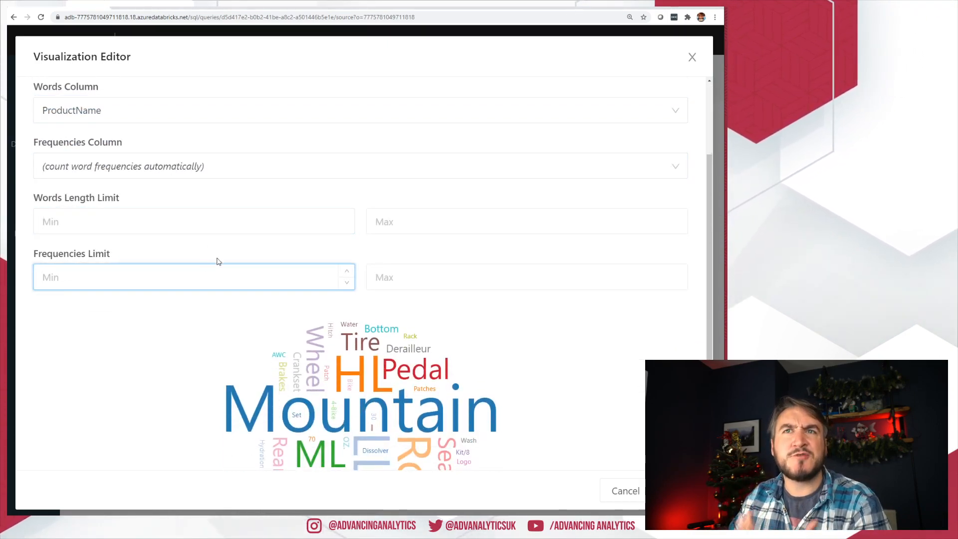
pyautogui.scroll(-2, 262, 227)
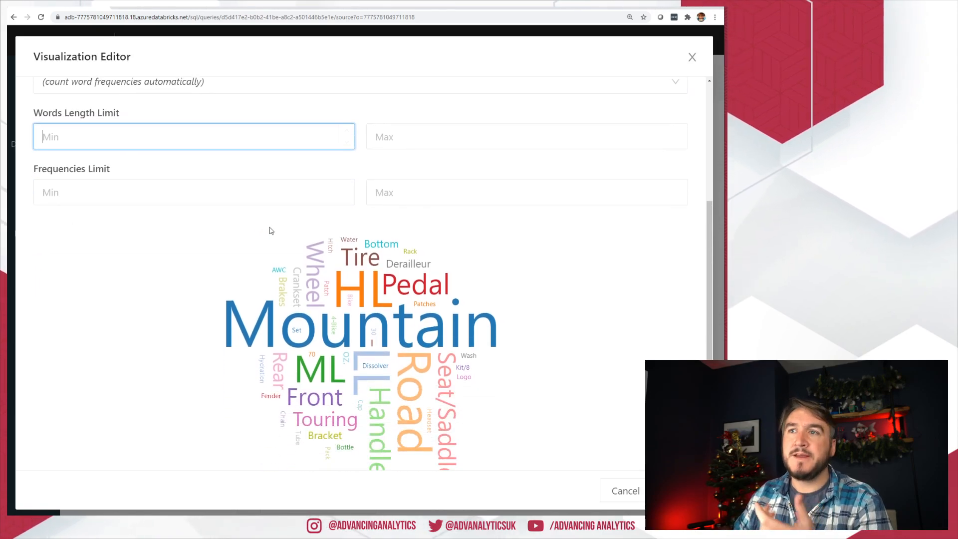
pyautogui.click(410, 138)
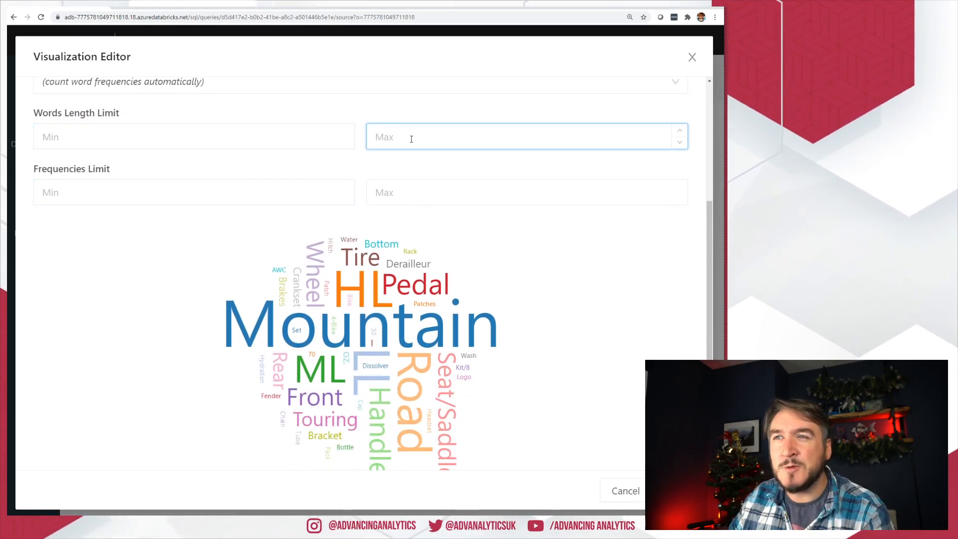
pyautogui.write('5')
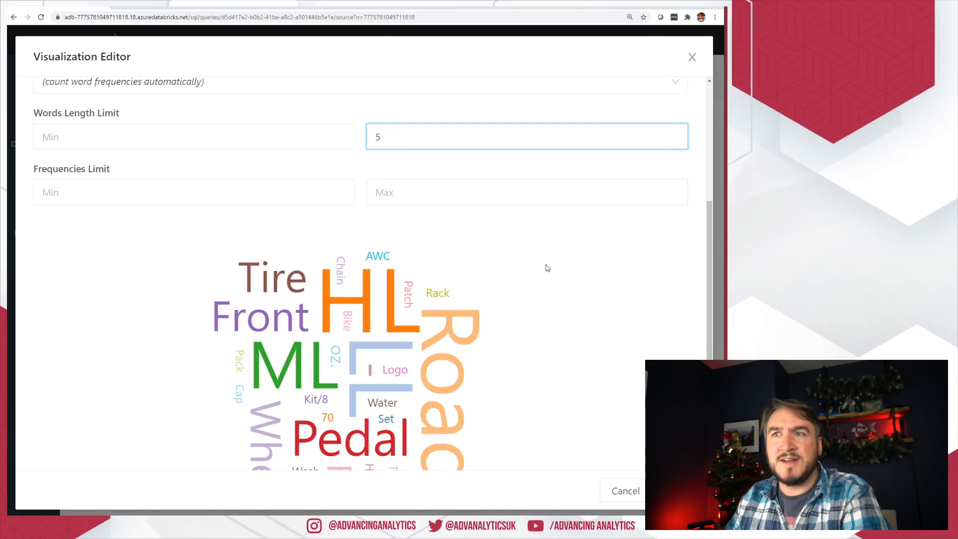
# - Try 7 as the word cloud's maximum words length and clear that limit
pyautogui.scroll(-2, 542, 259)
pyautogui.scroll(3, 542, 259)
pyautogui.press('BackSpace')
pyautogui.write('7')
pyautogui.press('BackSpace')
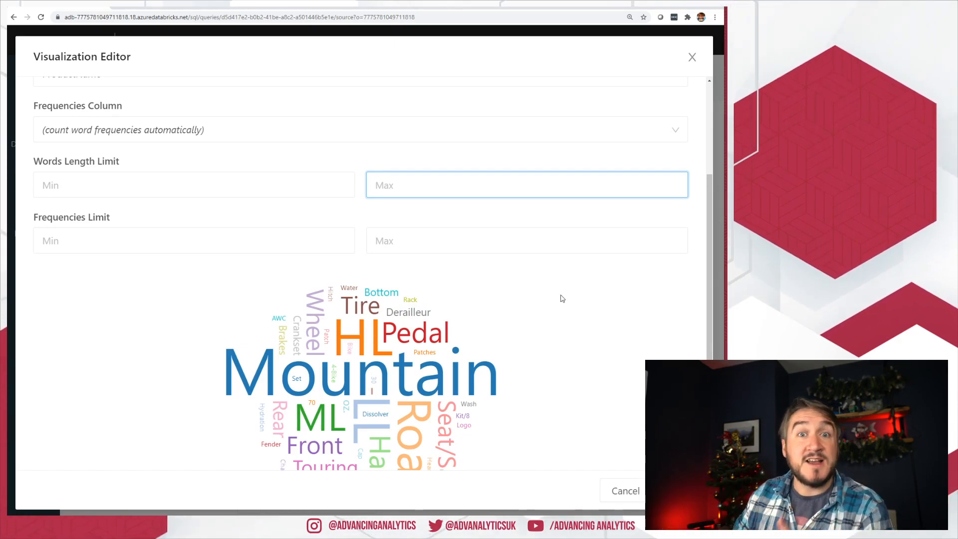
# - Try a minimum words length of 4 for the word cloud and clear the limit again
pyautogui.click(208, 193)
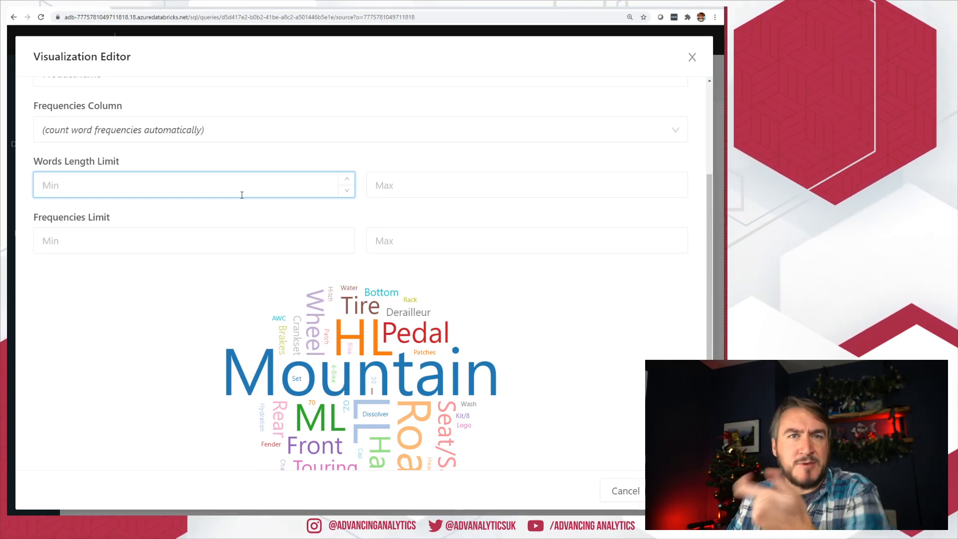
pyautogui.write('4')
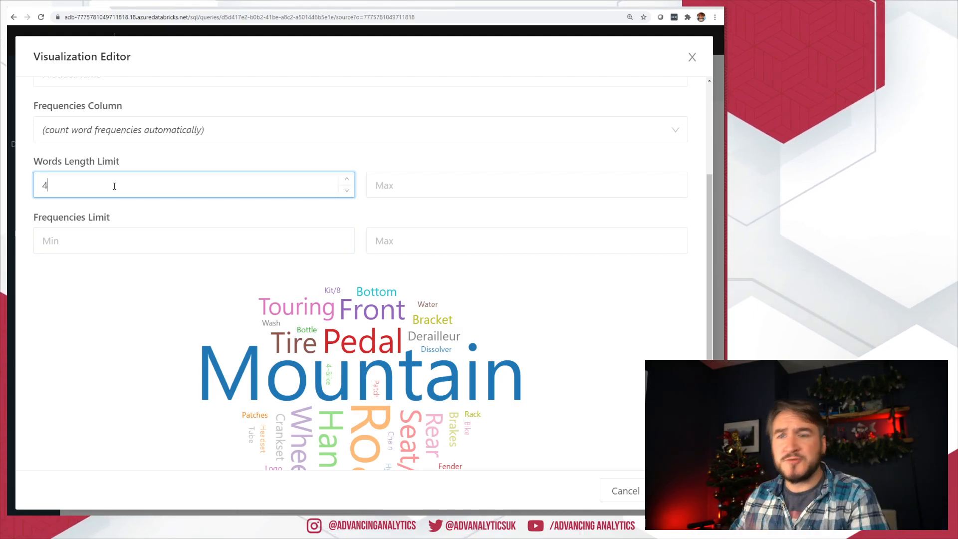
pyautogui.press('BackSpace')
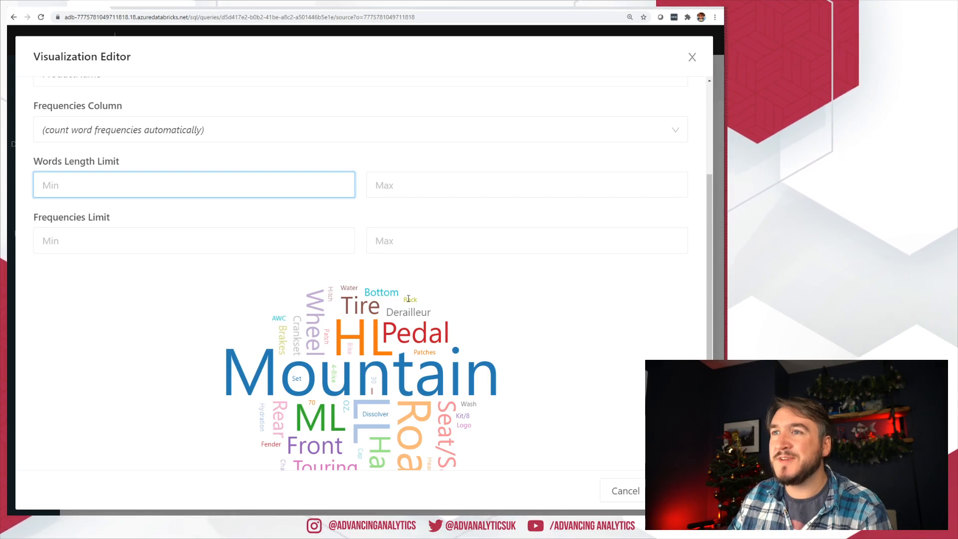
# - Try a minimum frequencies limit of 5 for the word cloud and clear it again
pyautogui.click(203, 251)
pyautogui.write('5')
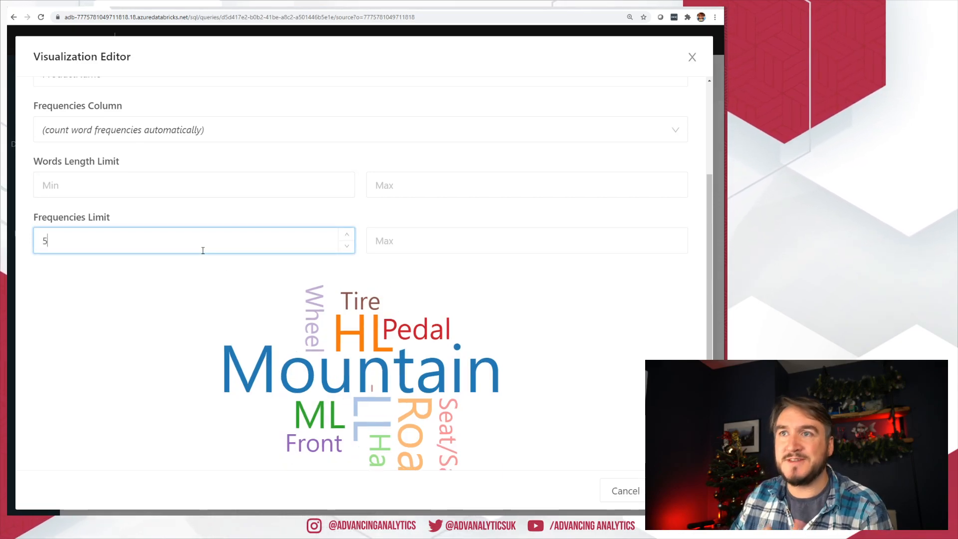
pyautogui.click(433, 246)
pyautogui.press('Tab')
pyautogui.click(173, 234)
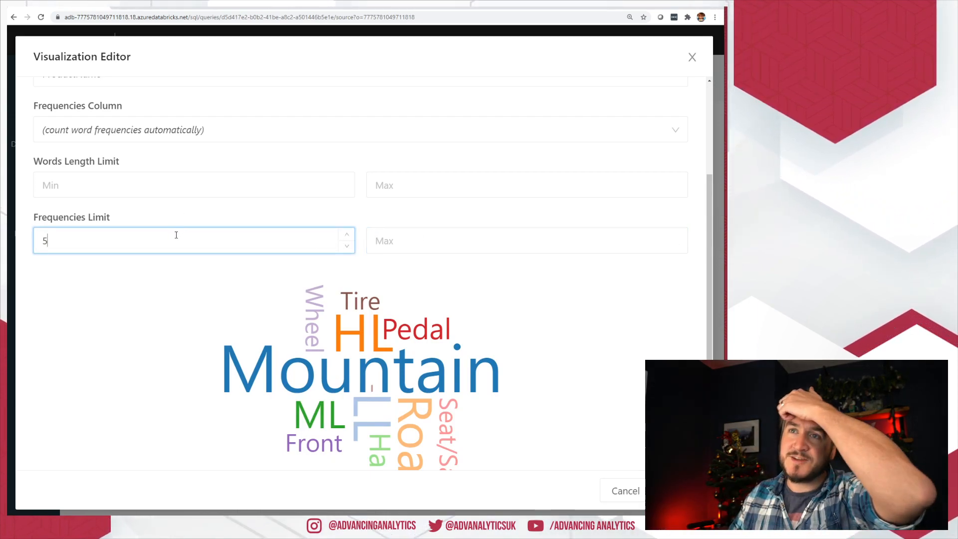
pyautogui.press('BackSpace')
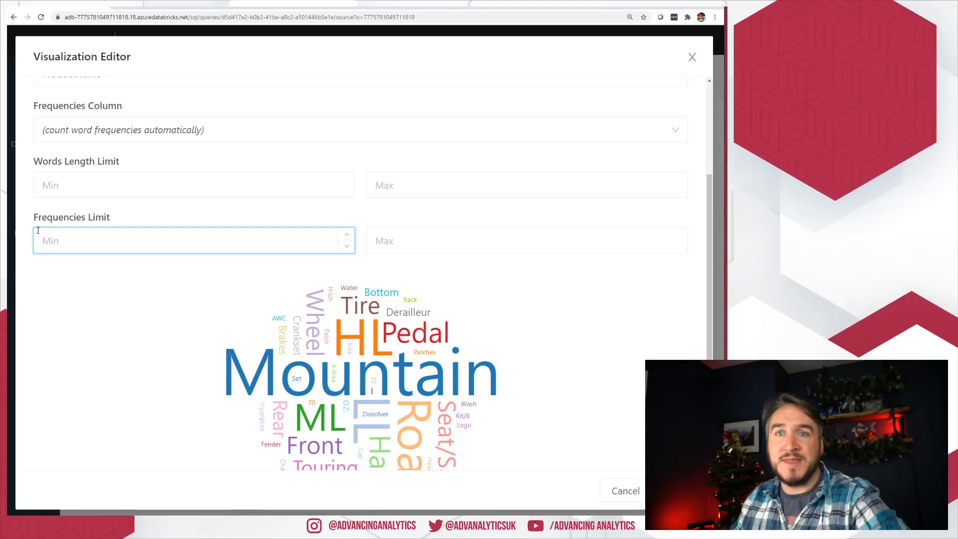
# - Save the ProductName word cloud visualization with the maximum frequencies limit left empty
pyautogui.click(413, 242)
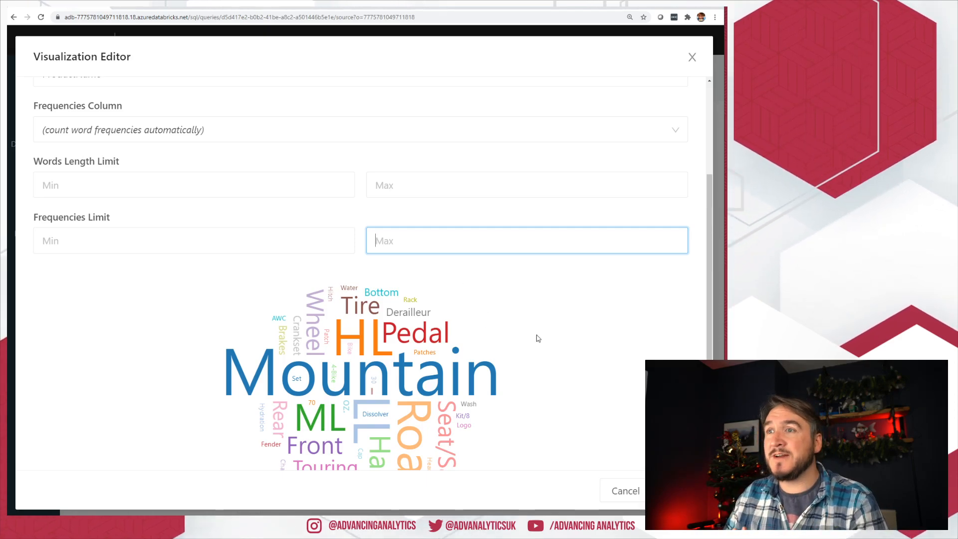
pyautogui.scroll(1, 154, 148)
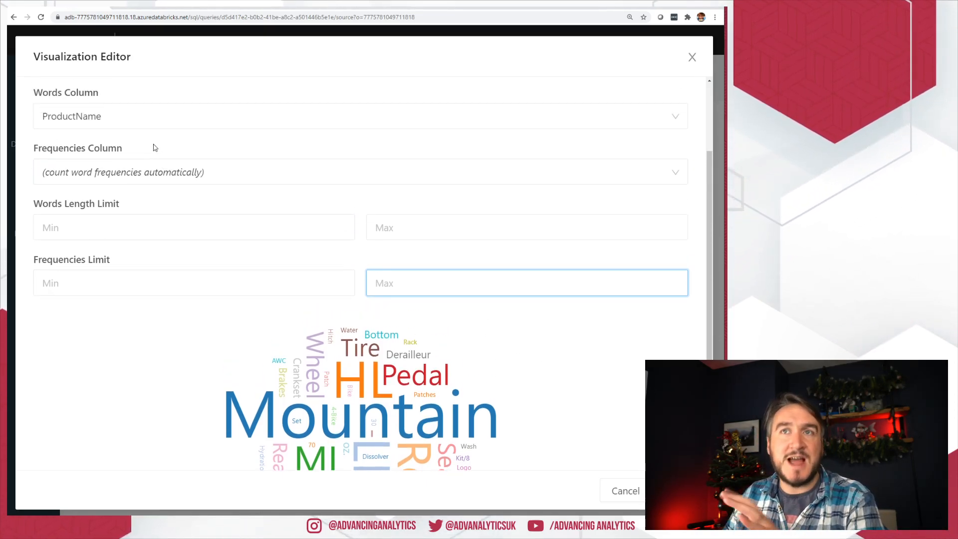
pyautogui.click(674, 491)
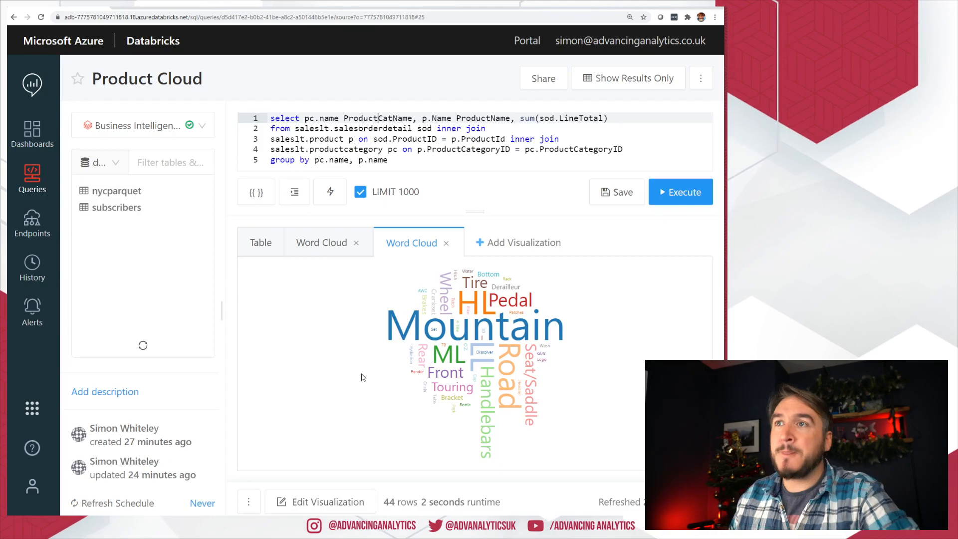
# - Review the saved word cloud's settings and preview in the visualization editor, and close it without changes
pyautogui.click(311, 500)
pyautogui.scroll(-4, 234, 415)
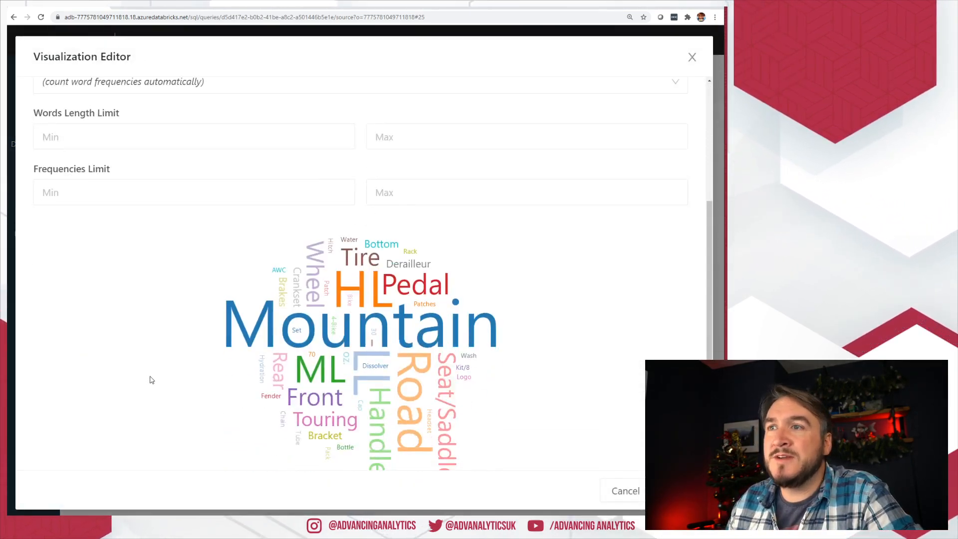
pyautogui.scroll(-2, 151, 380)
pyautogui.scroll(6, 154, 377)
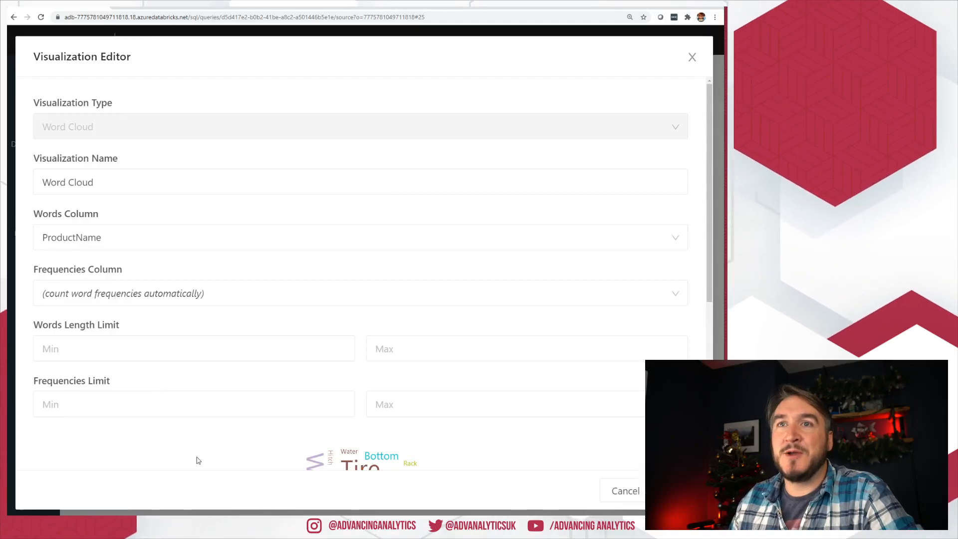
pyautogui.scroll(-5, 198, 460)
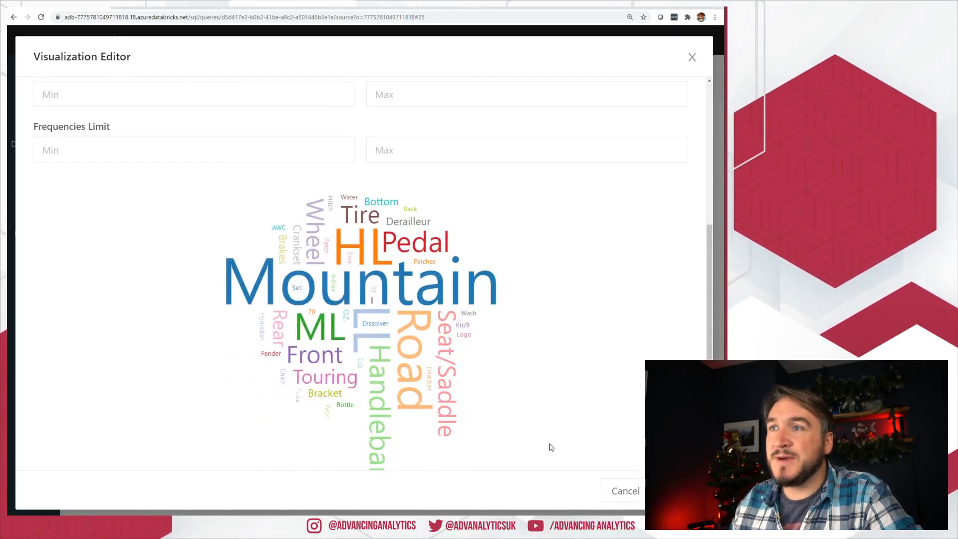
pyautogui.click(626, 492)
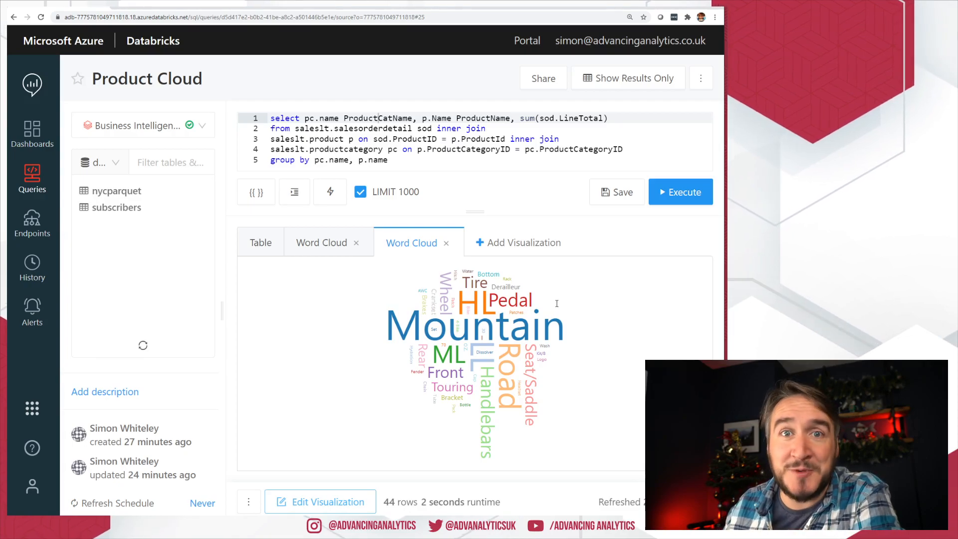
# - Save the Product Cloud query and open the source of the Subscribers query for editing
pyautogui.click(617, 192)
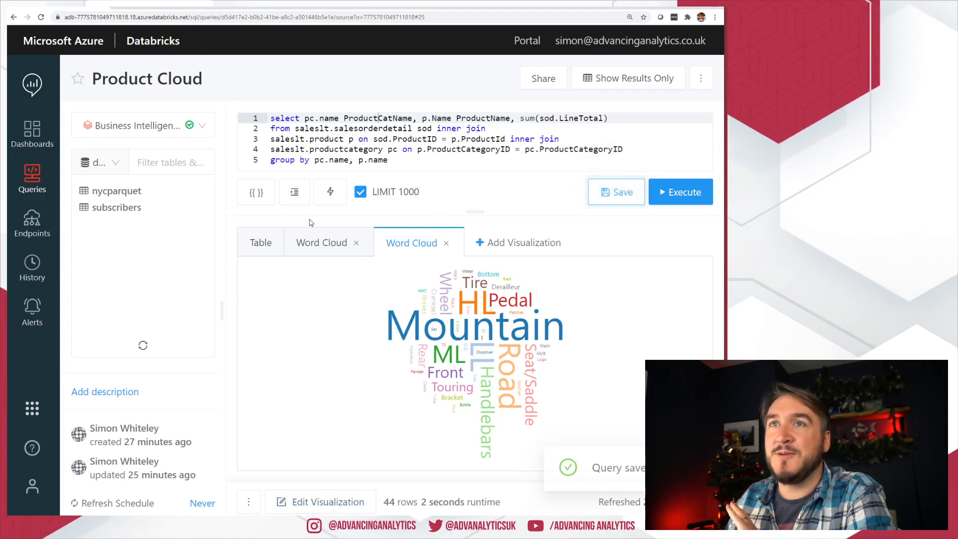
pyautogui.click(43, 194)
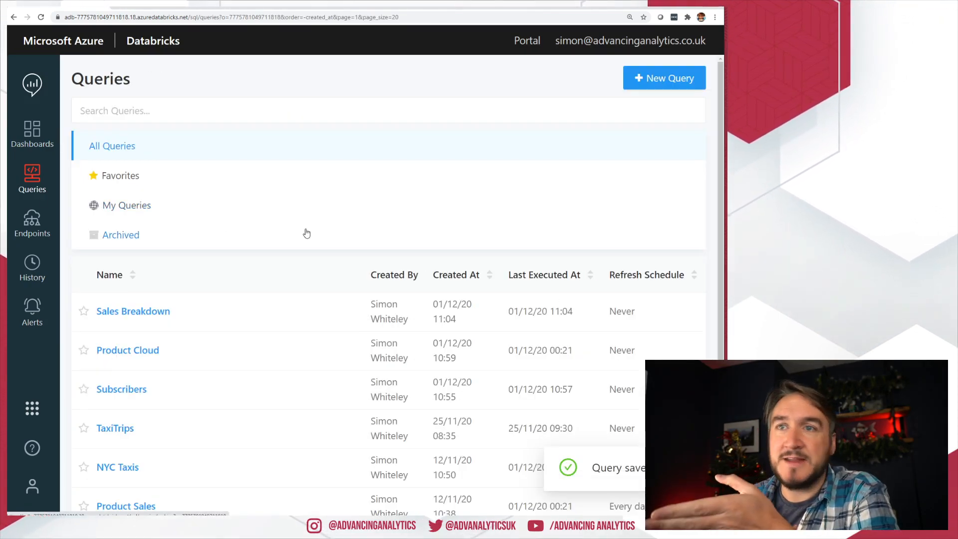
pyautogui.scroll(-1, 145, 272)
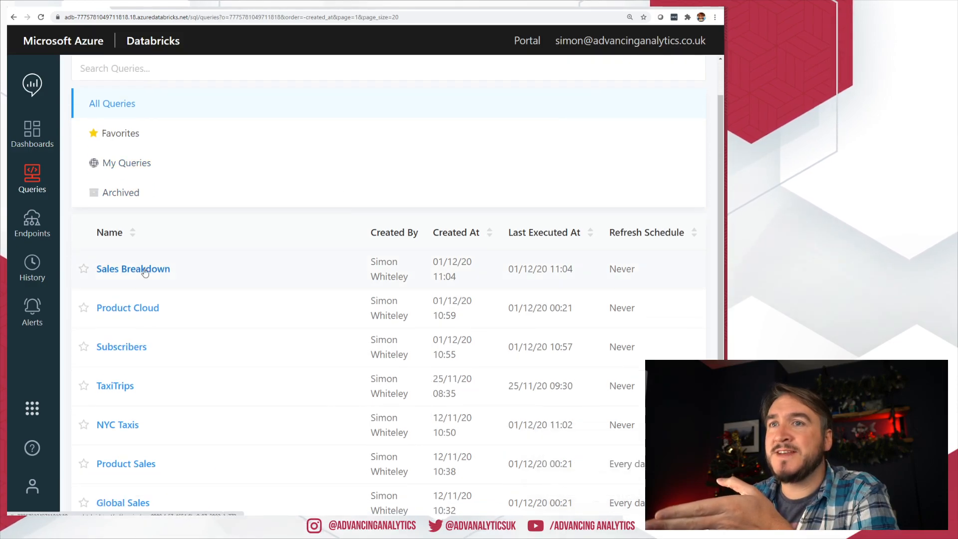
pyautogui.click(120, 349)
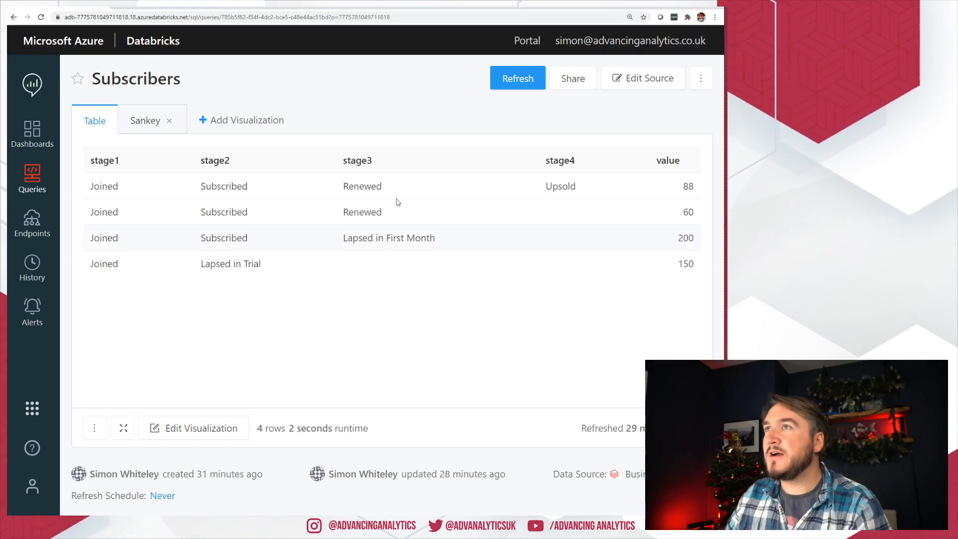
pyautogui.click(654, 86)
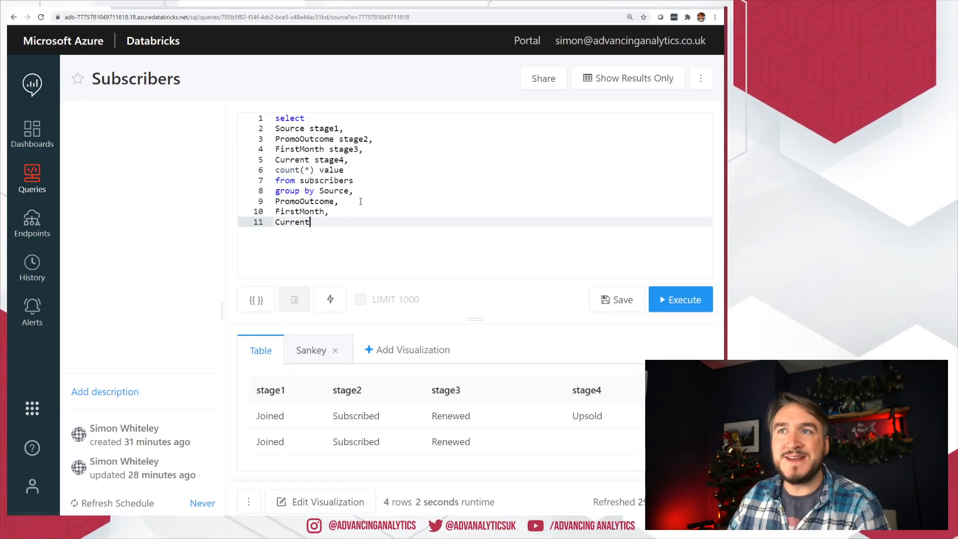
# - Expand the subscribers table's columns in the schema browser and examine the grouped stage results below the query
pyautogui.moveTo(475, 319); pyautogui.dragTo(475, 284)
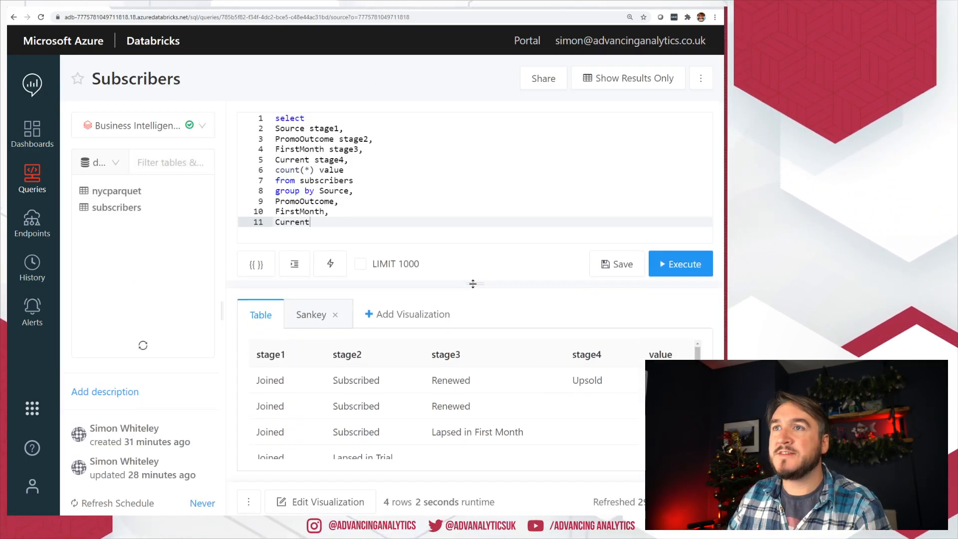
pyautogui.click(114, 213)
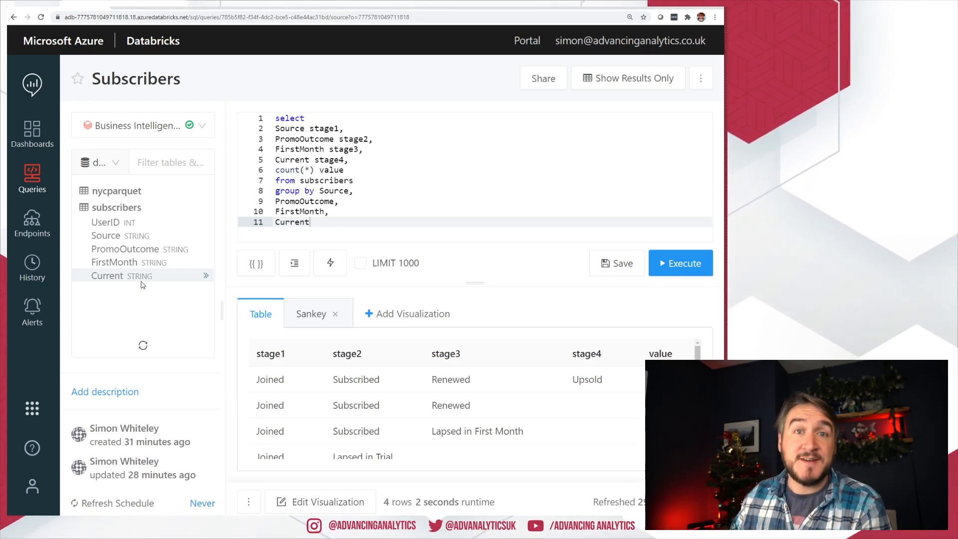
pyautogui.scroll(-1, 514, 425)
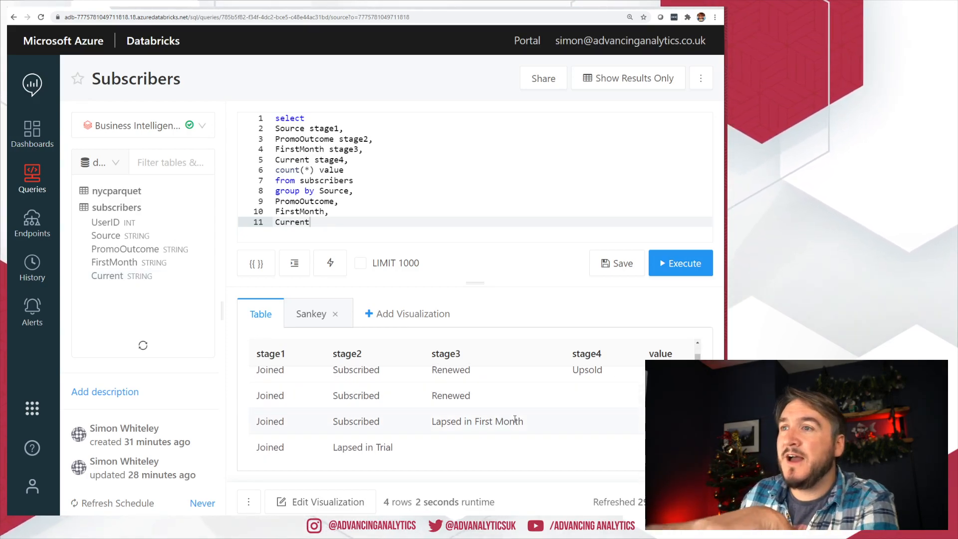
pyautogui.moveTo(477, 285)
pyautogui.mouseDown()
pyautogui.moveTo(474, 134)
pyautogui.moveTo(461, 140)
pyautogui.moveTo(475, 291)
pyautogui.mouseUp()
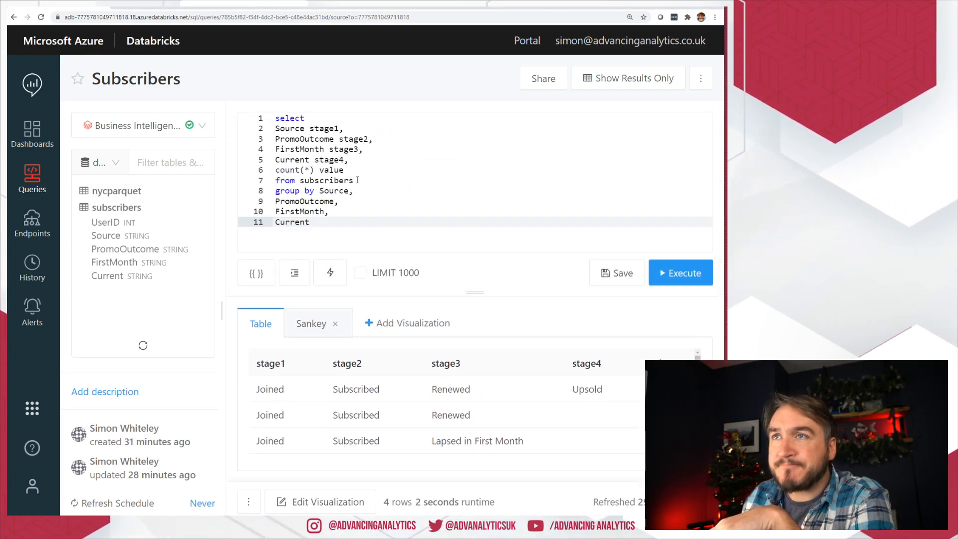
# - Remove the count(*) value column and the group by clause from the Subscribers query, and execute it
pyautogui.moveTo(345, 170); pyautogui.dragTo(238, 171)
pyautogui.press('BackSpace')
pyautogui.press('BackSpace')
pyautogui.press('BackSpace')
pyautogui.moveTo(309, 211); pyautogui.dragTo(273, 180)
pyautogui.press('BackSpace')
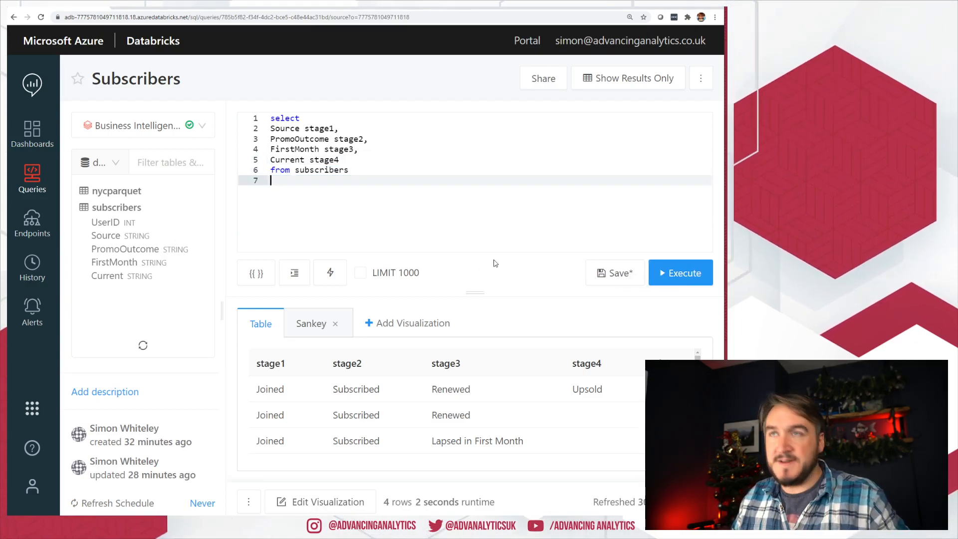
pyautogui.click(670, 277)
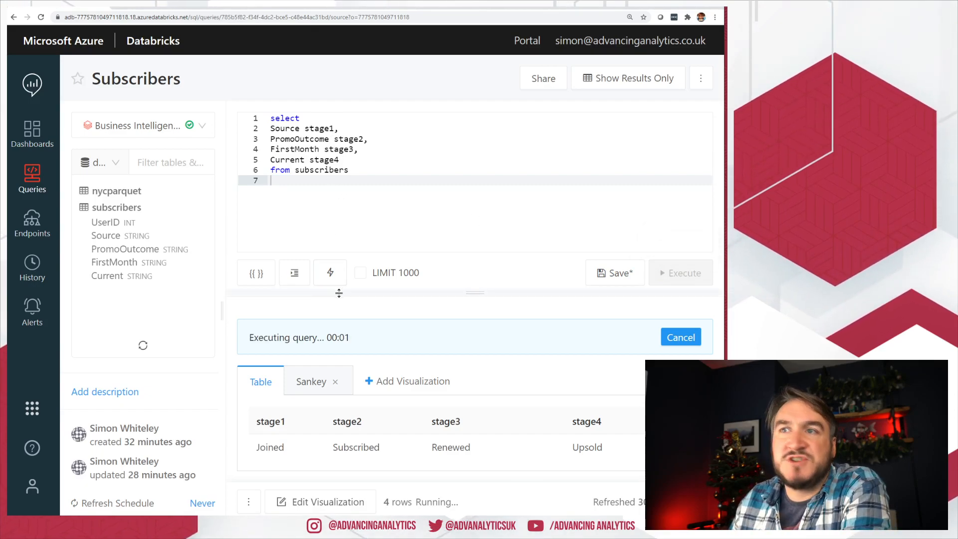
# - Enlarge the results area and page through the ungrouped subscriber rows up to page 6
pyautogui.moveTo(339, 293); pyautogui.dragTo(451, 157)
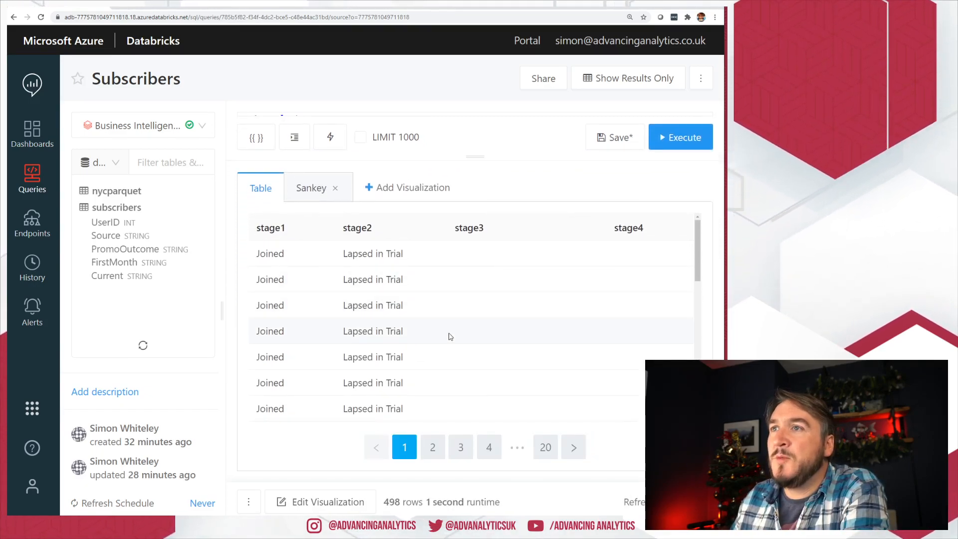
pyautogui.scroll(-10, 450, 337)
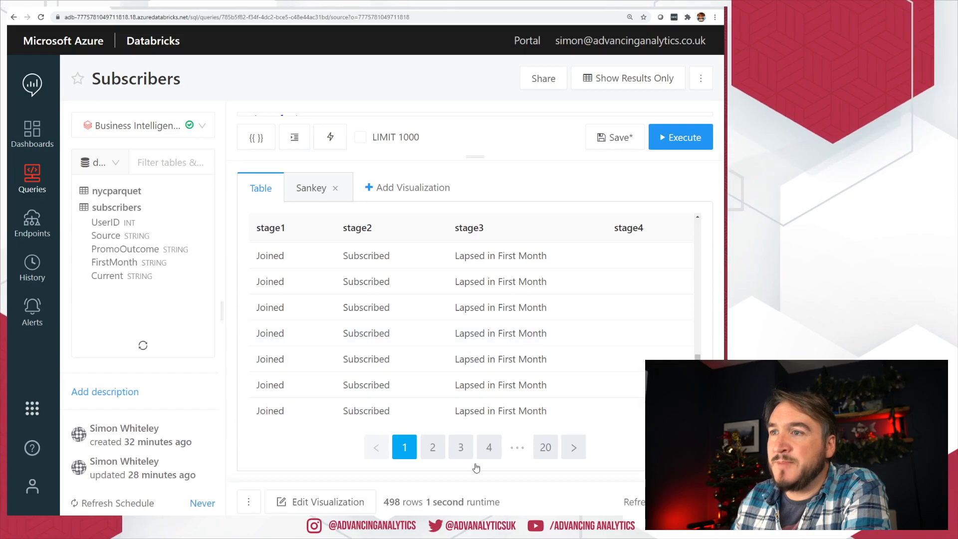
pyautogui.click(433, 448)
pyautogui.click(451, 448)
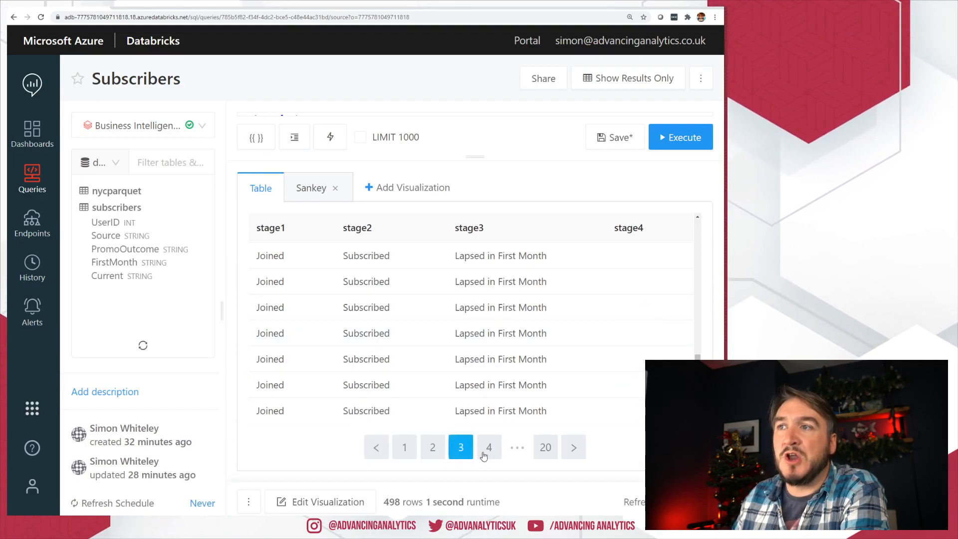
pyautogui.click(488, 448)
pyautogui.click(506, 450)
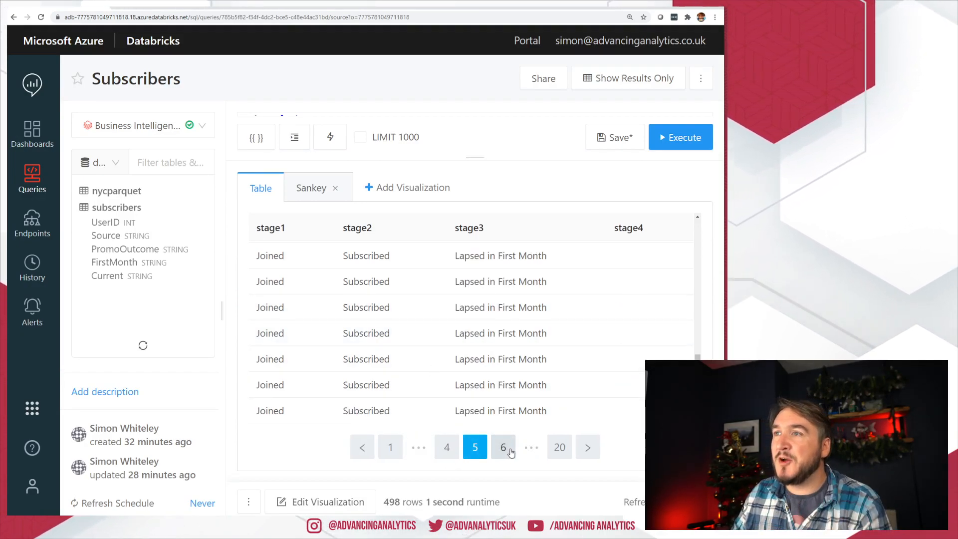
pyautogui.click(498, 449)
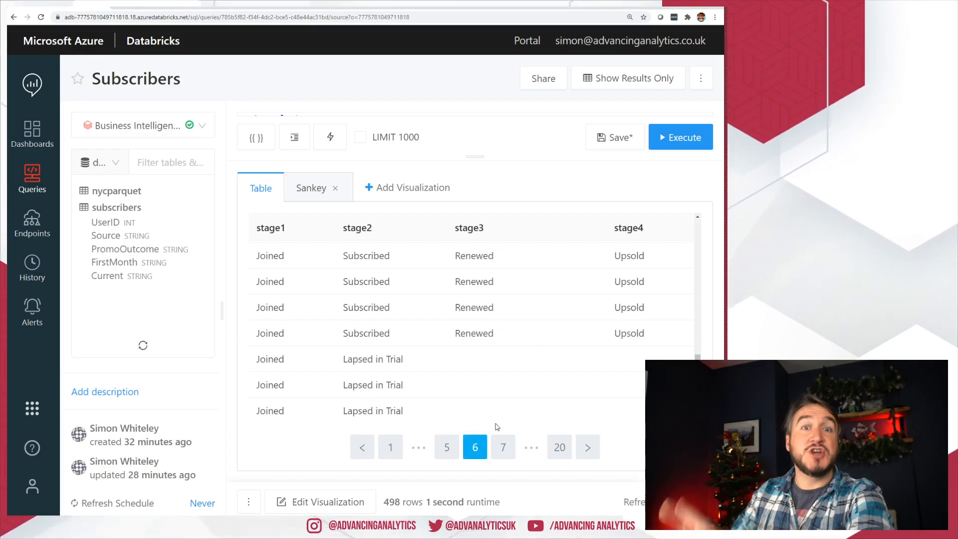
# - Restore the group by clause and the count(*) value column in the Subscribers query, and save it
pyautogui.moveTo(469, 158); pyautogui.dragTo(408, 278)
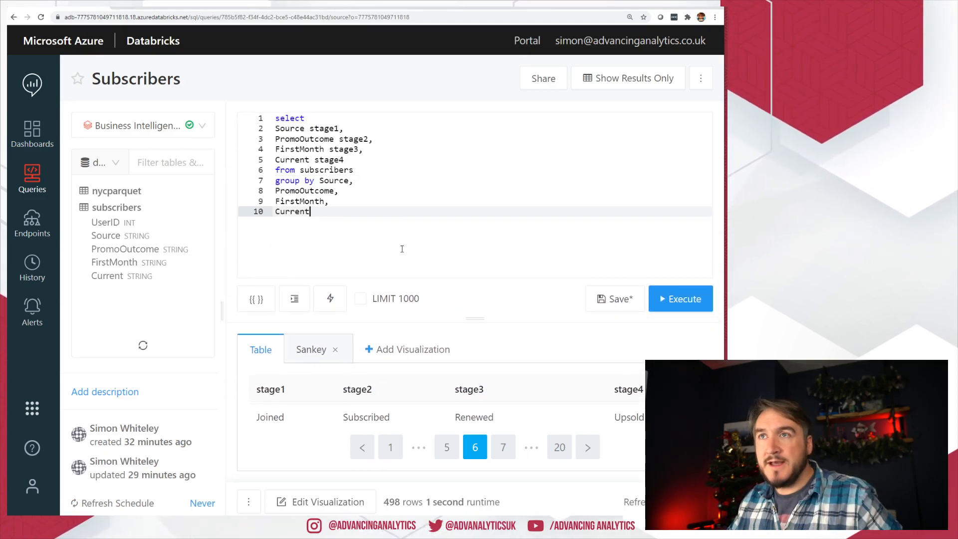
pyautogui.click(374, 160)
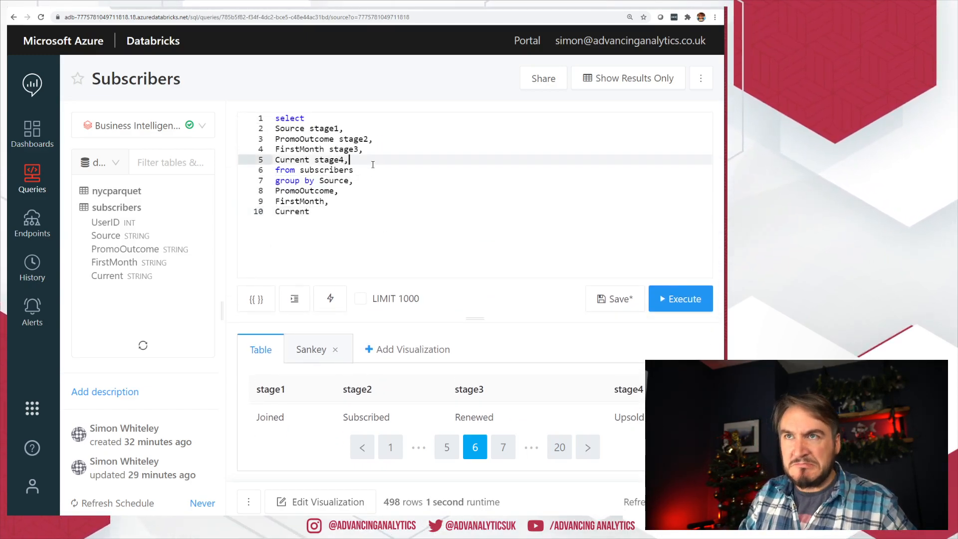
pyautogui.press('Return')
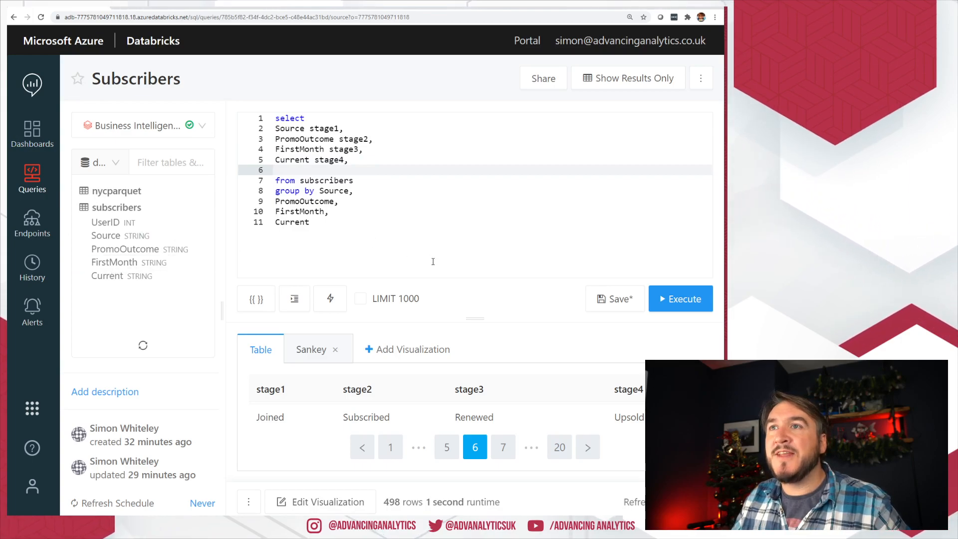
pyautogui.write('count(*)')
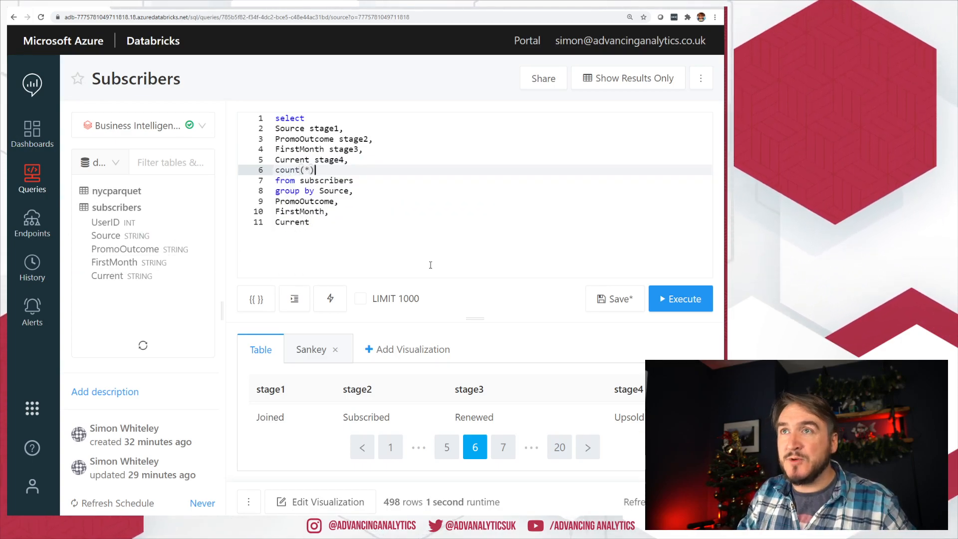
pyautogui.write(' value')
pyautogui.hotkey('ctrl', 's')
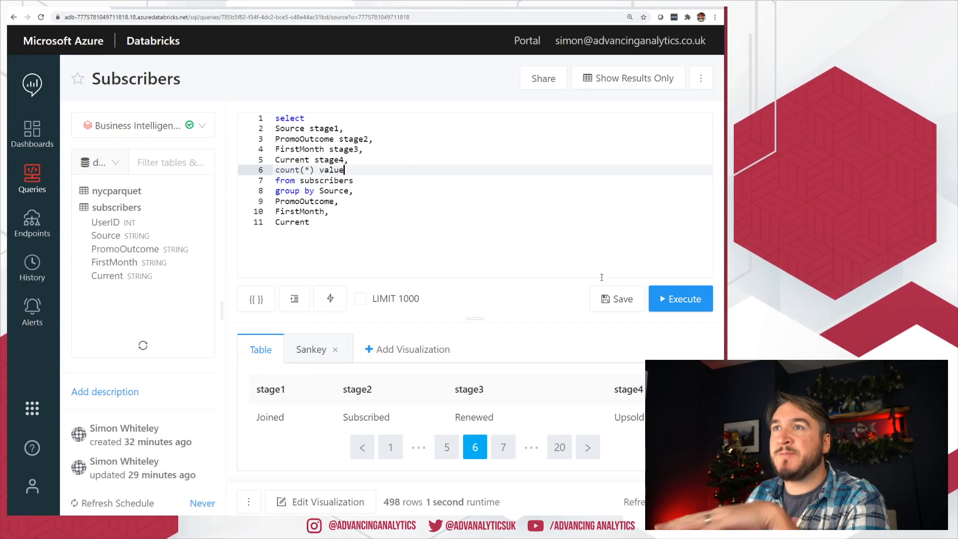
# - Execute the Subscribers query with its restored grouping and start a new visualization of type Sankey
pyautogui.click(658, 301)
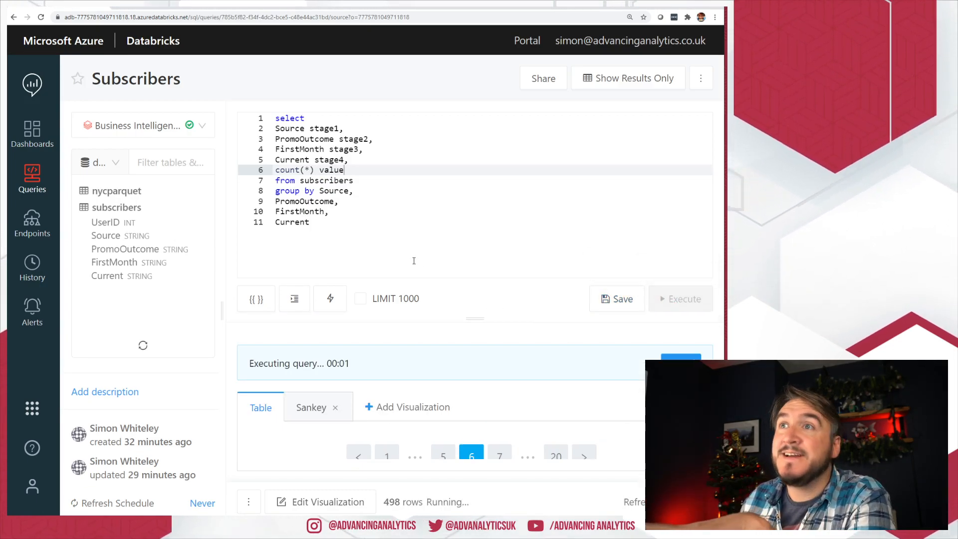
pyautogui.moveTo(469, 317); pyautogui.dragTo(482, 268)
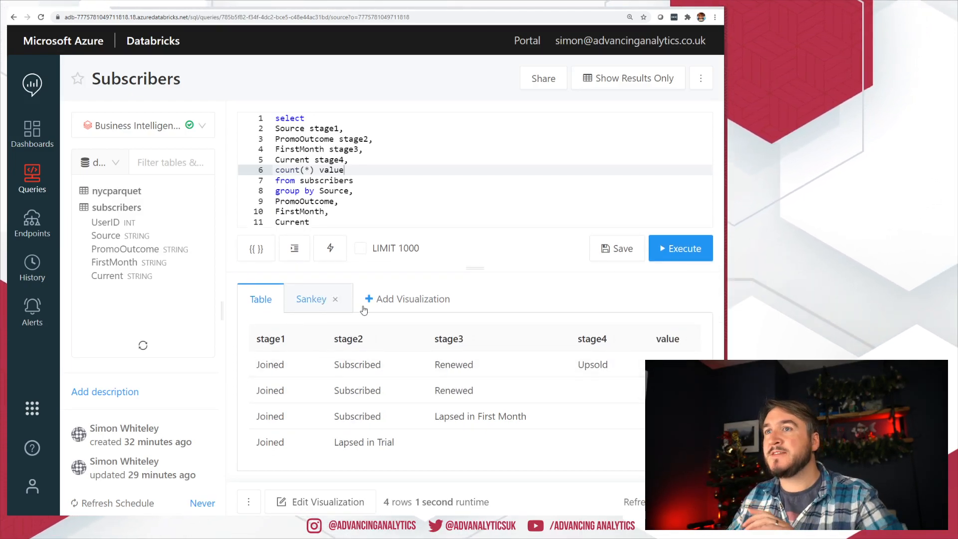
pyautogui.click(382, 302)
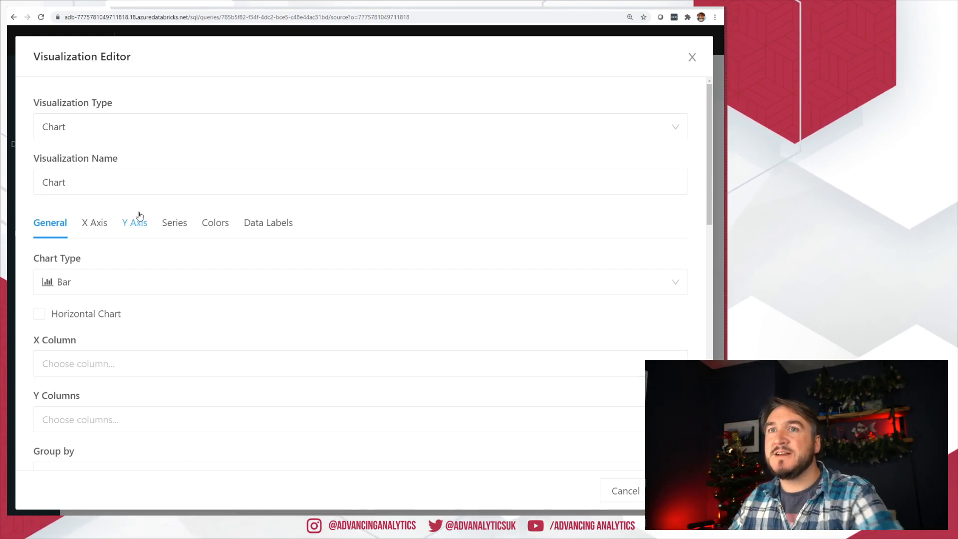
pyautogui.click(137, 128)
pyautogui.scroll(-3, 130, 227)
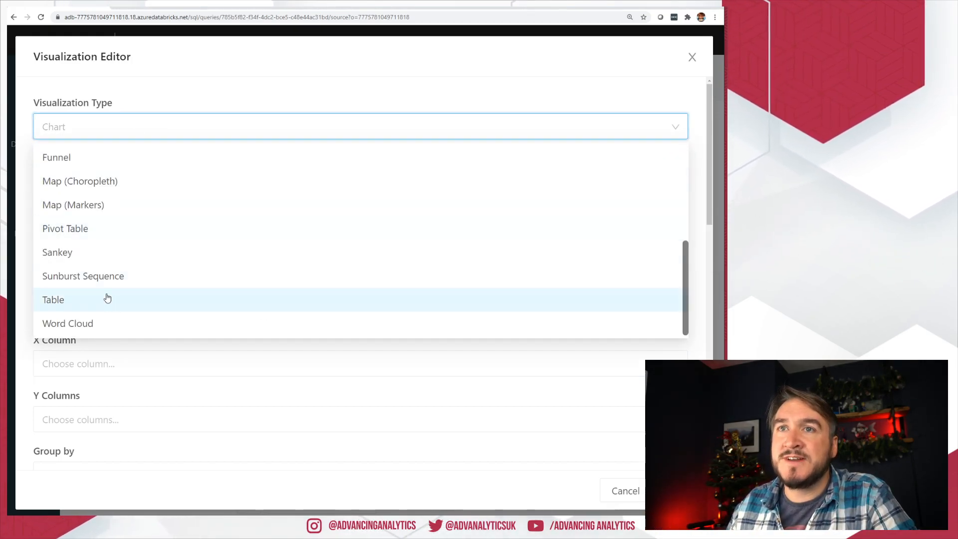
pyautogui.click(127, 253)
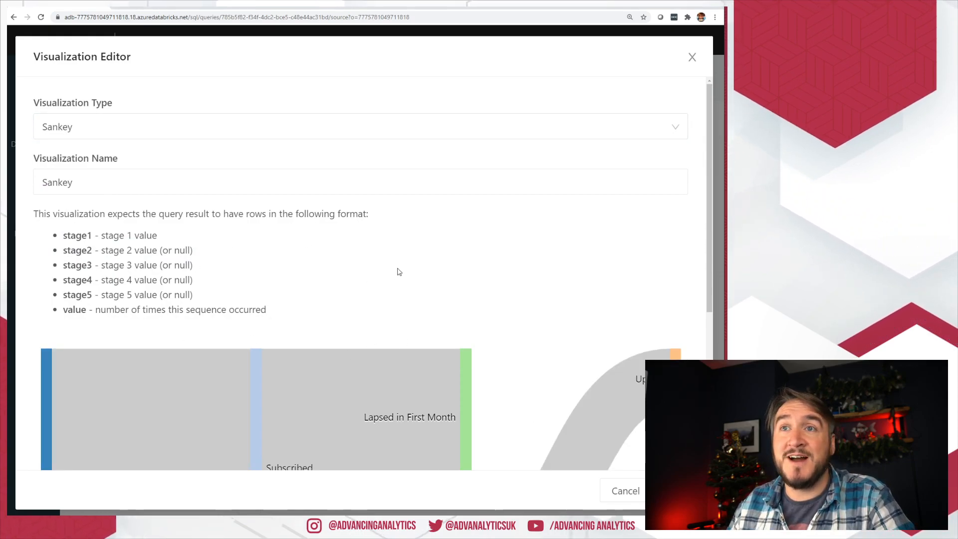
# - Name the new Sankey visualization "Subscriber Journey"
pyautogui.scroll(-4, 407, 246)
pyautogui.scroll(3, 405, 288)
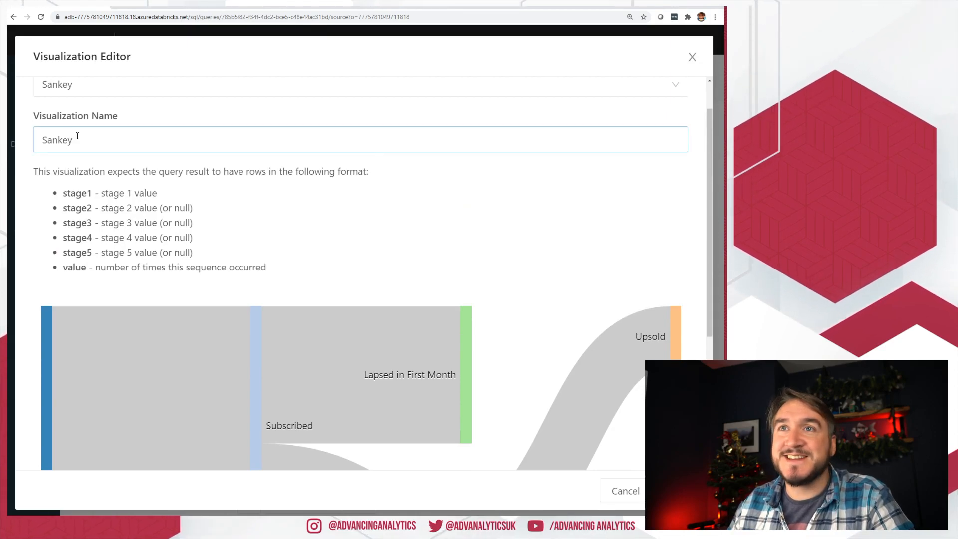
pyautogui.doubleClick(74, 139)
pyautogui.write('Sub')
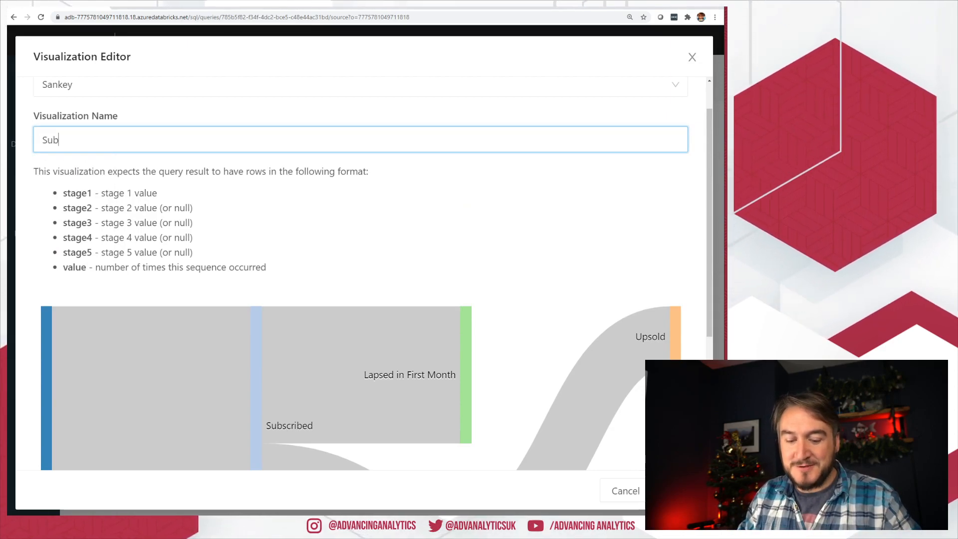
pyautogui.write('scriber Journey')
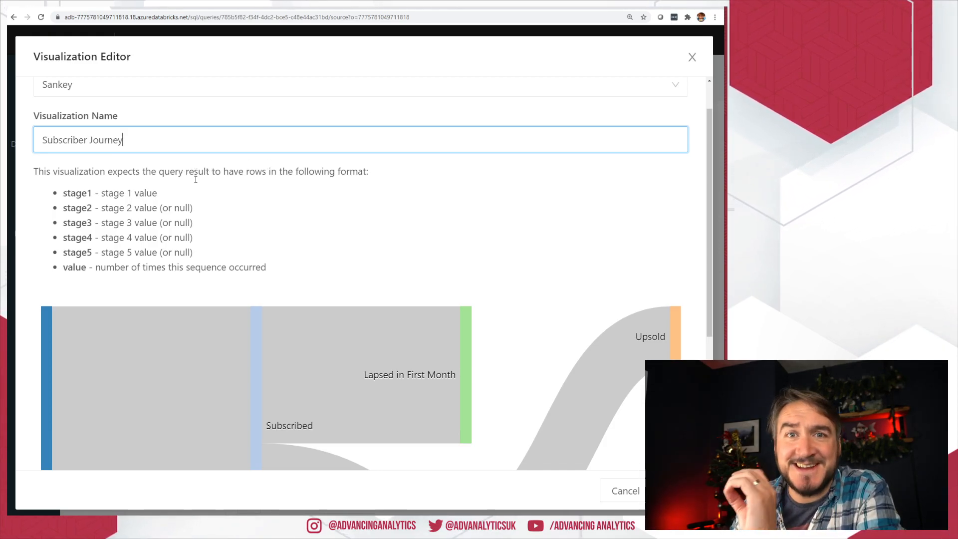
# - Examine the Sankey preview's subscriber flows and the stage and value columns that the visualization expects
pyautogui.scroll(-4, 316, 206)
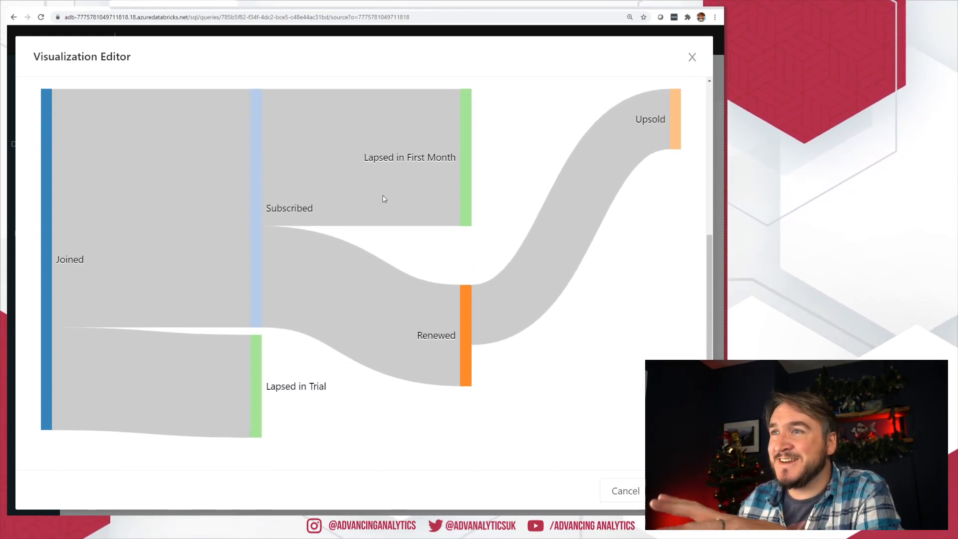
pyautogui.scroll(4, 150, 241)
pyautogui.moveTo(261, 220); pyautogui.dragTo(60, 143)
pyautogui.doubleClick(74, 145)
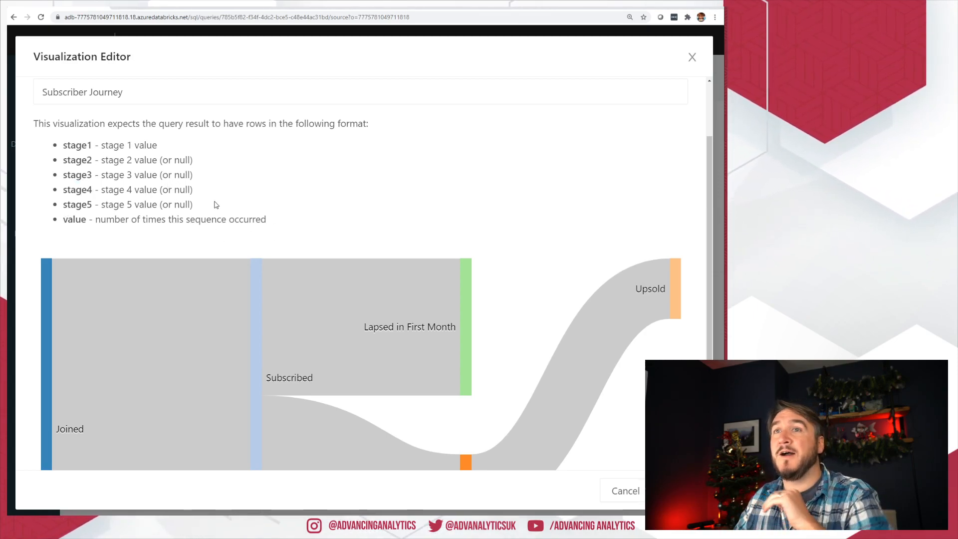
pyautogui.moveTo(216, 204); pyautogui.dragTo(64, 170)
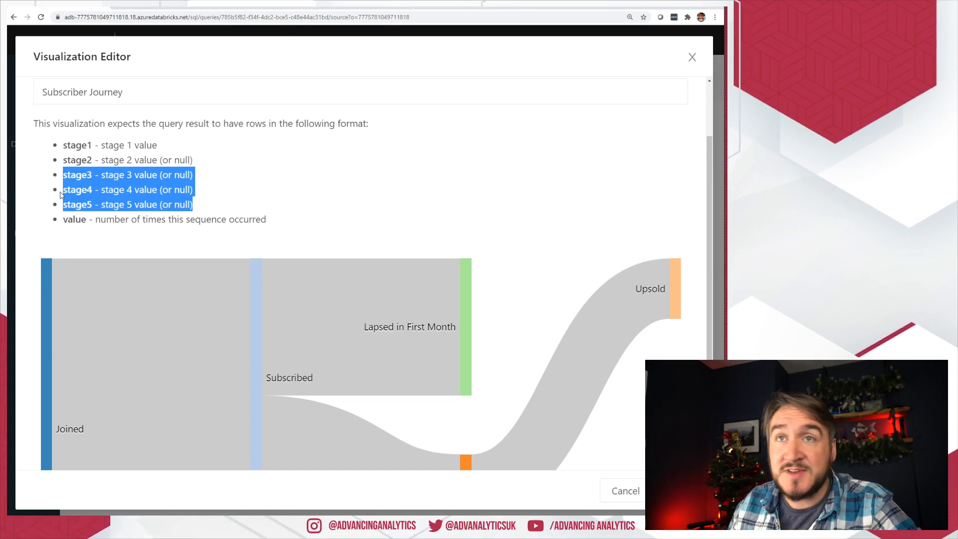
pyautogui.click(97, 215)
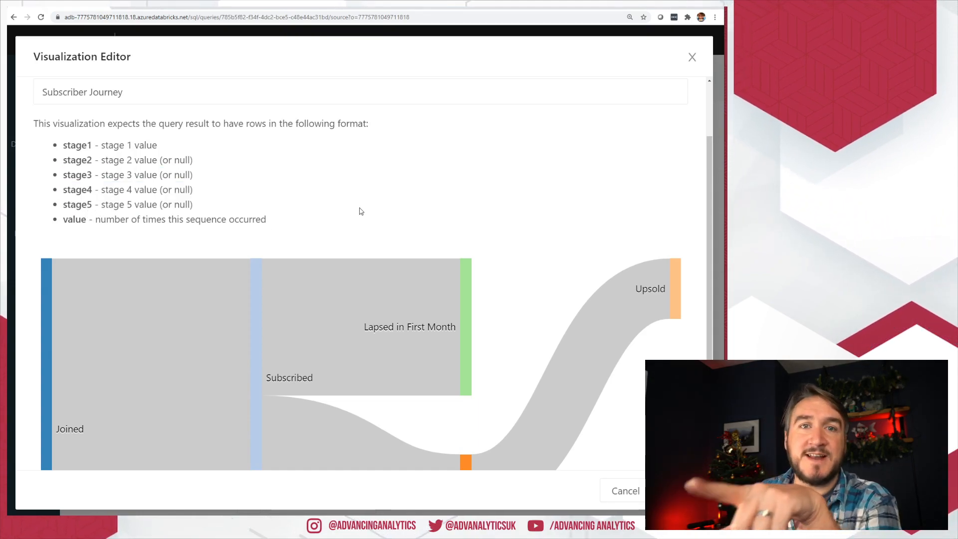
pyautogui.scroll(-3, 361, 211)
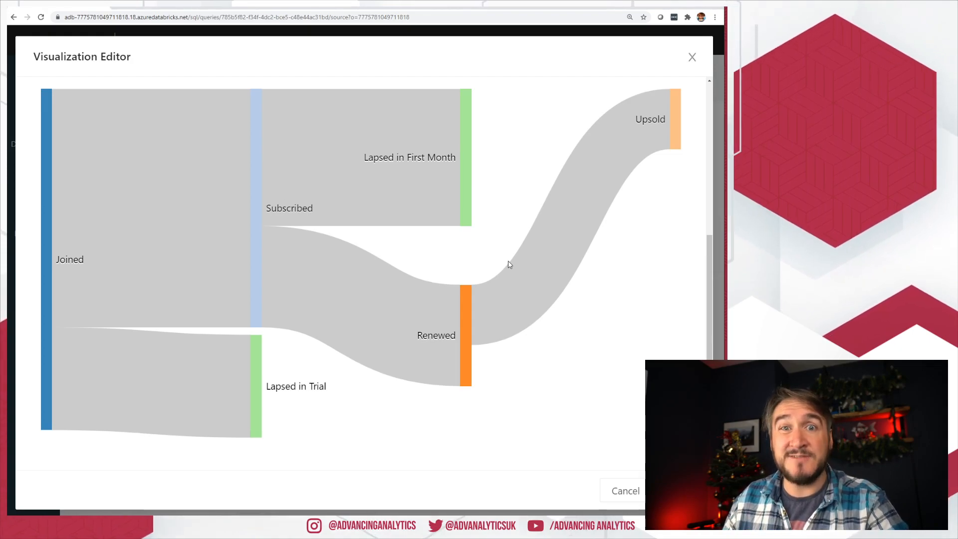
pyautogui.scroll(4, 509, 264)
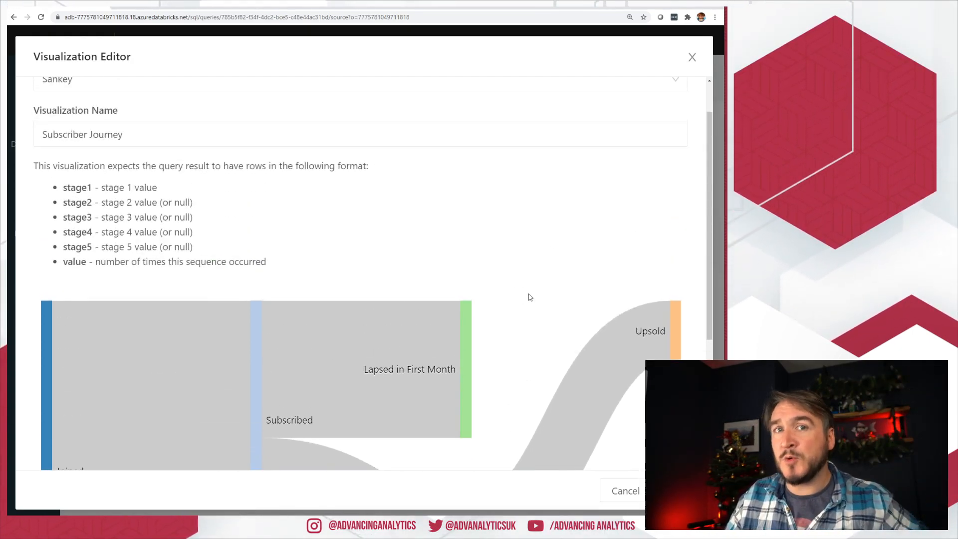
pyautogui.scroll(-3, 526, 297)
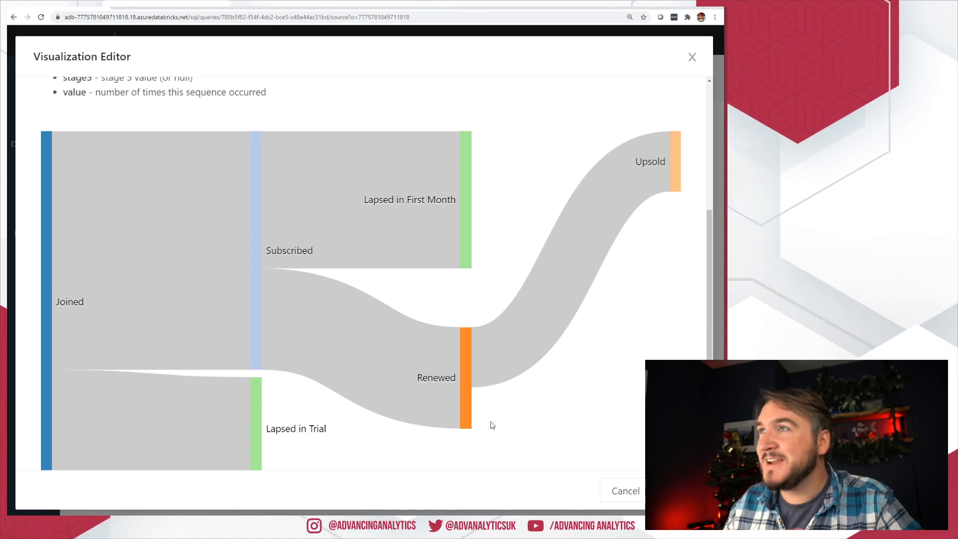
pyautogui.moveTo(465, 384)
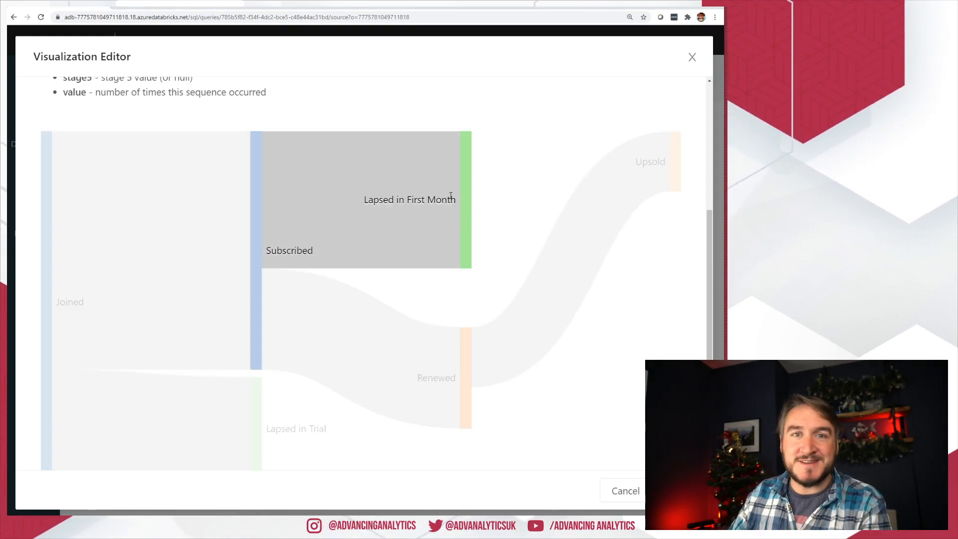
# - Save the Subscriber Journey visualization and add it to the AdvancingSpark dashboard
pyautogui.click(679, 491)
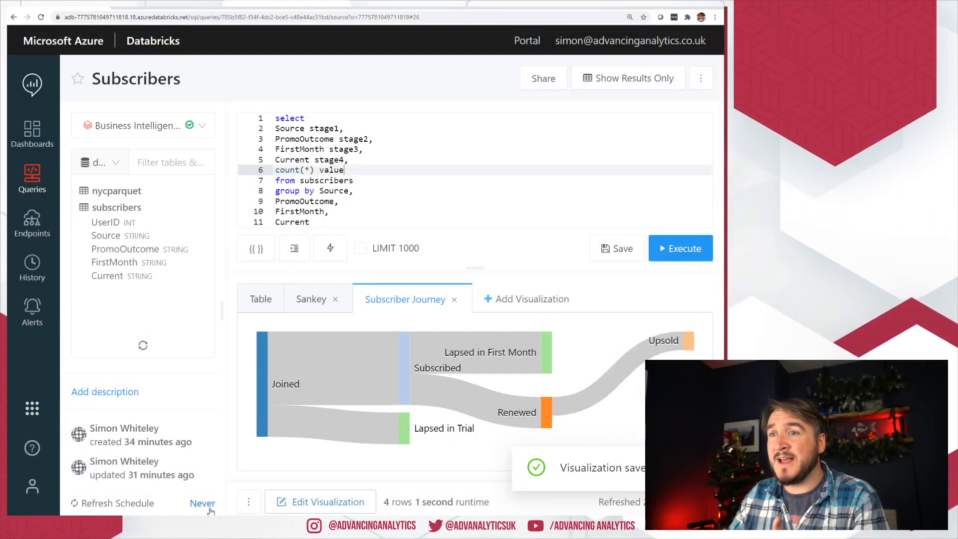
pyautogui.click(249, 501)
pyautogui.click(288, 402)
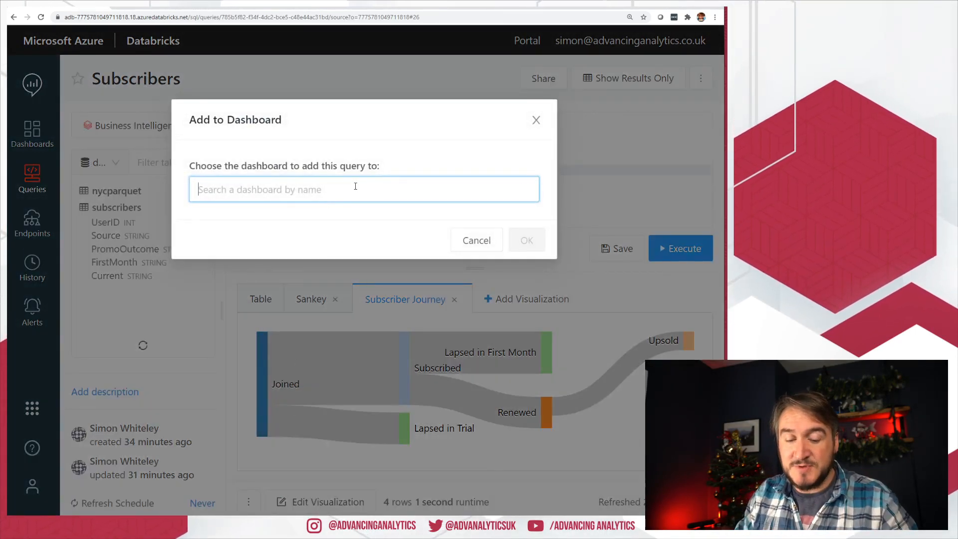
pyautogui.write('ad')
pyautogui.click(310, 227)
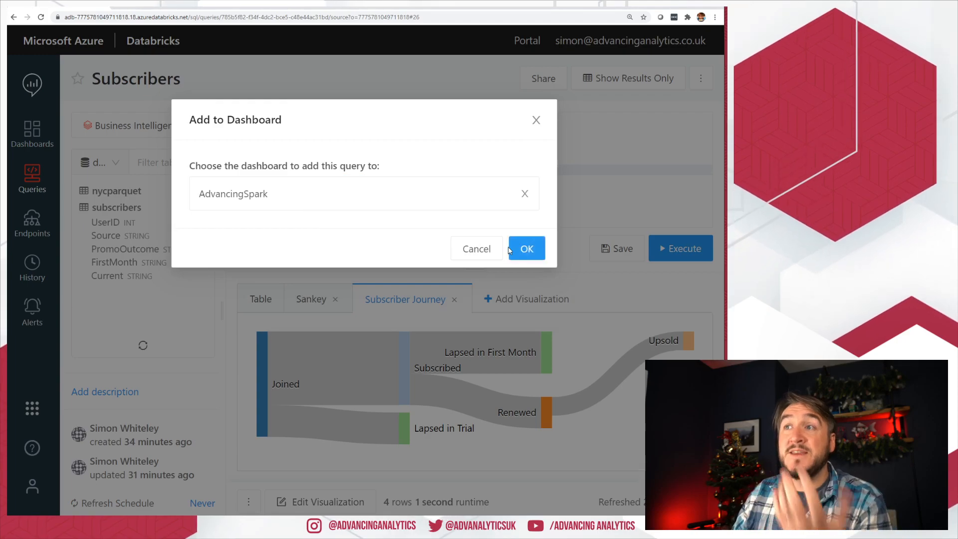
pyautogui.click(526, 248)
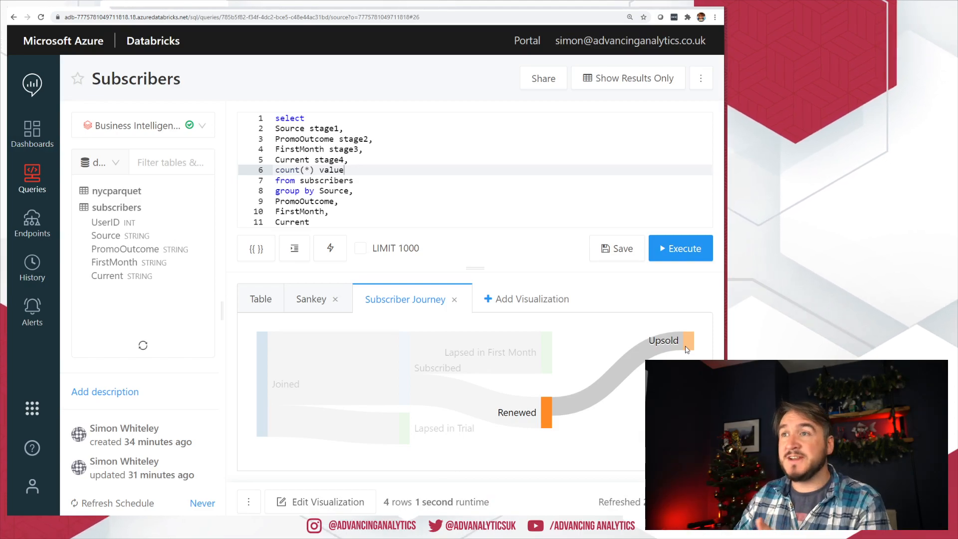
pyautogui.moveTo(352, 149); pyautogui.dragTo(349, 160)
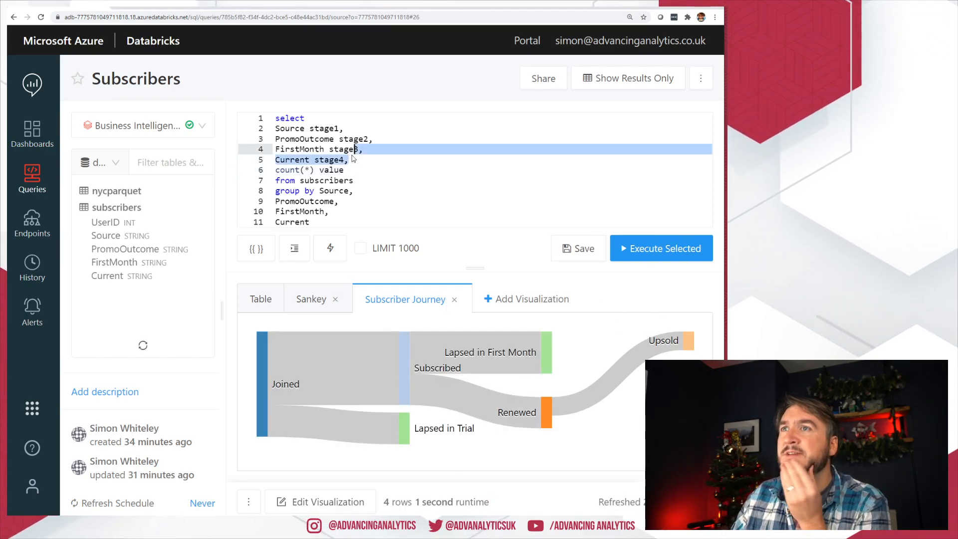
pyautogui.click(353, 156)
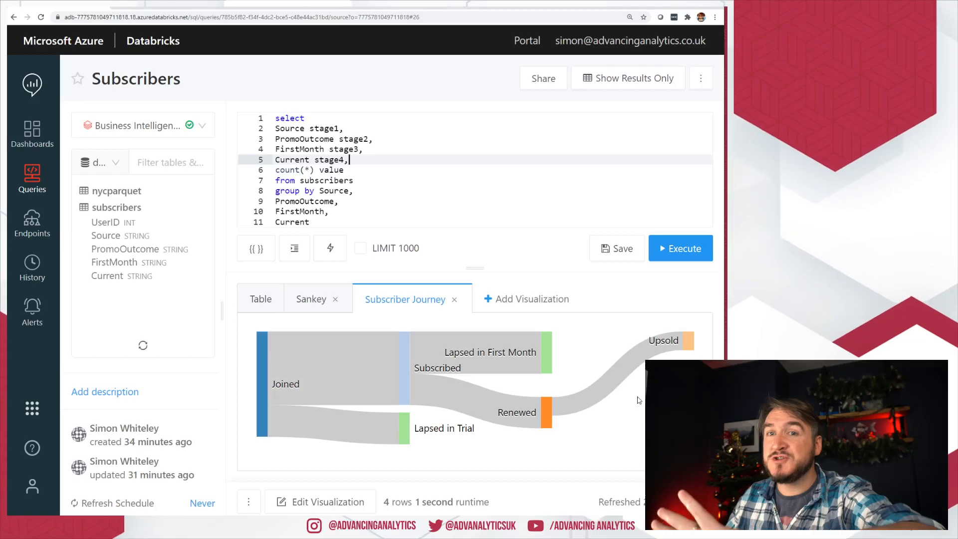
# - Open the Sales Breakdown query from the list of all queries and show its source for editing
pyautogui.click(39, 175)
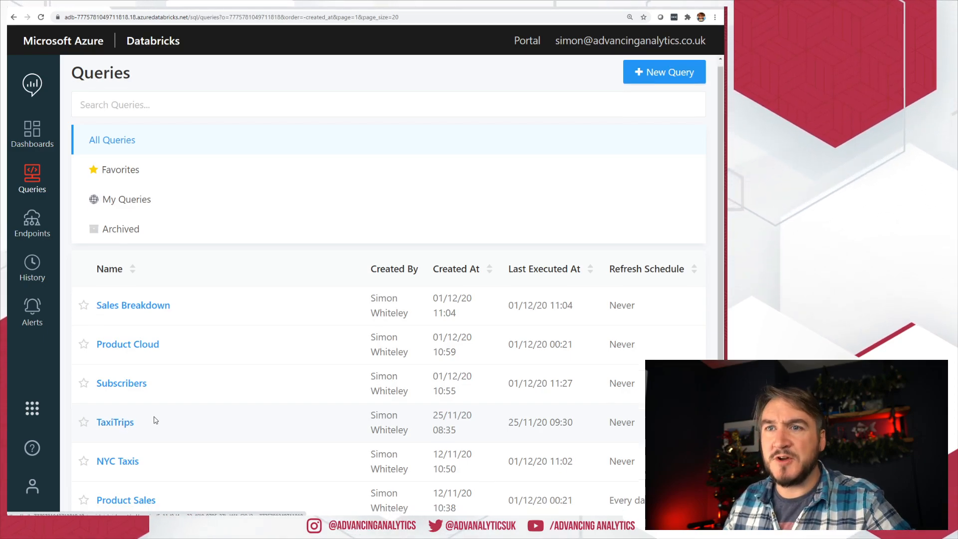
pyautogui.scroll(-3, 151, 382)
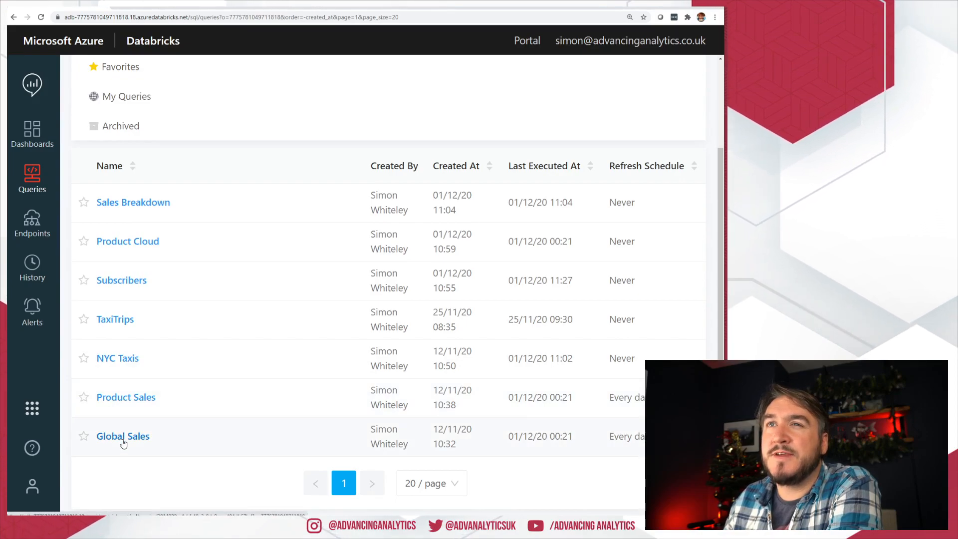
pyautogui.click(144, 204)
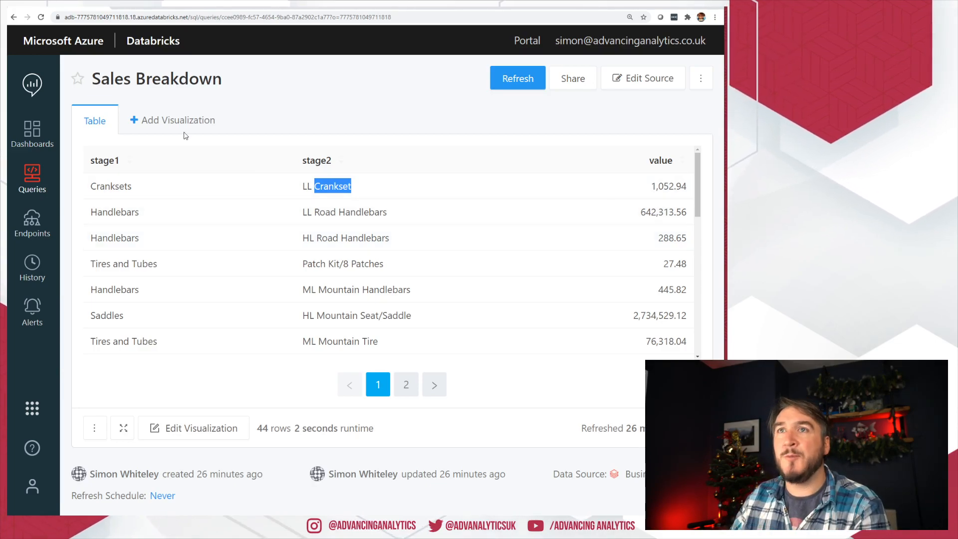
pyautogui.click(648, 78)
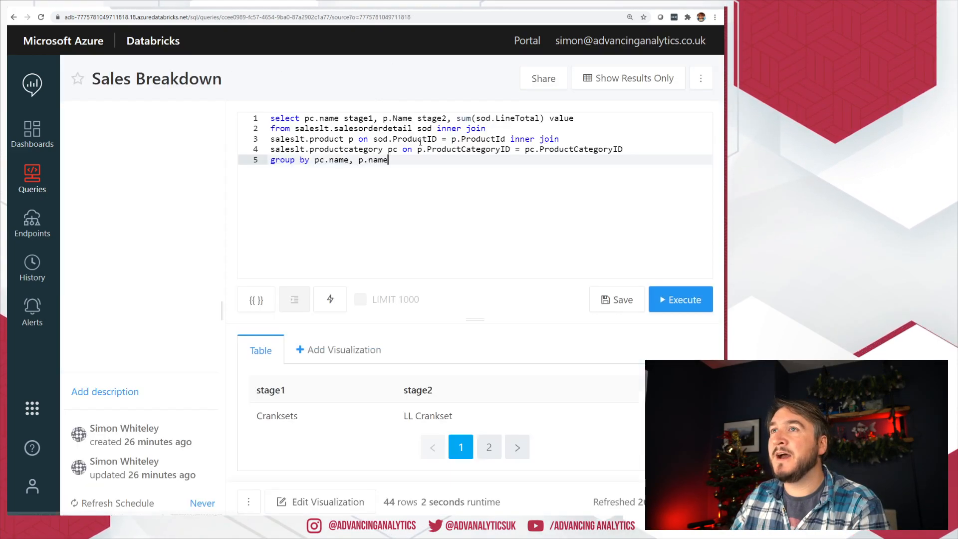
# - Remove the stage1 and stage2 aliases from the Sales Breakdown select line and execute the query
pyautogui.doubleClick(355, 118)
pyautogui.press('BackSpace')
pyautogui.press('BackSpace')
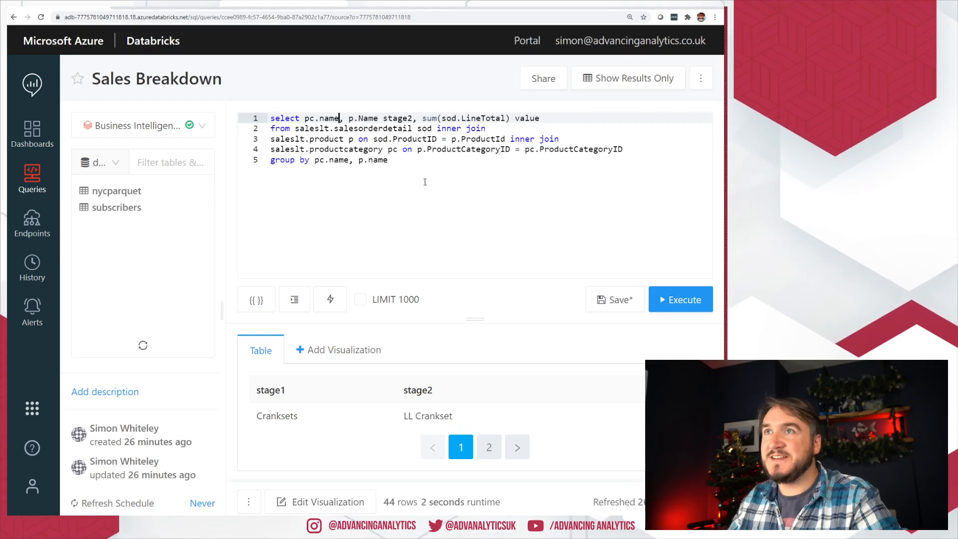
pyautogui.doubleClick(396, 113)
pyautogui.doubleClick(394, 118)
pyautogui.press('BackSpace')
pyautogui.press('BackSpace')
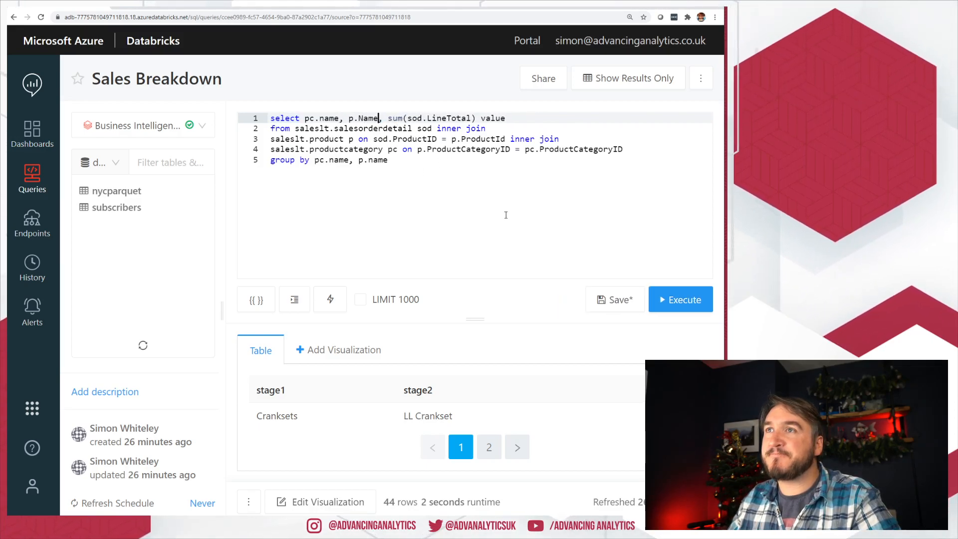
pyautogui.click(680, 299)
# - Alias p.Name as ProdName and pc.name as CatName in the select line, and execute the query
pyautogui.click(377, 118)
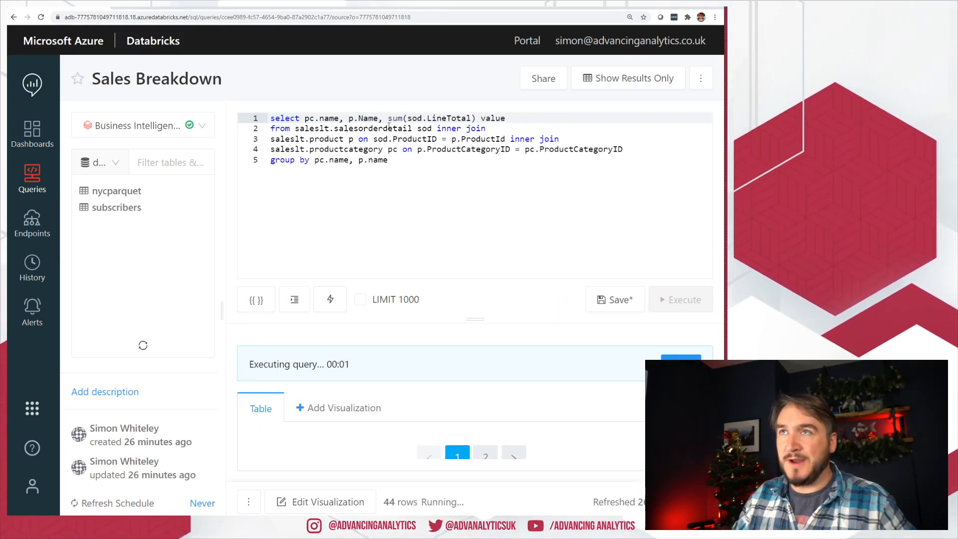
pyautogui.write('c')
pyautogui.press('BackSpace')
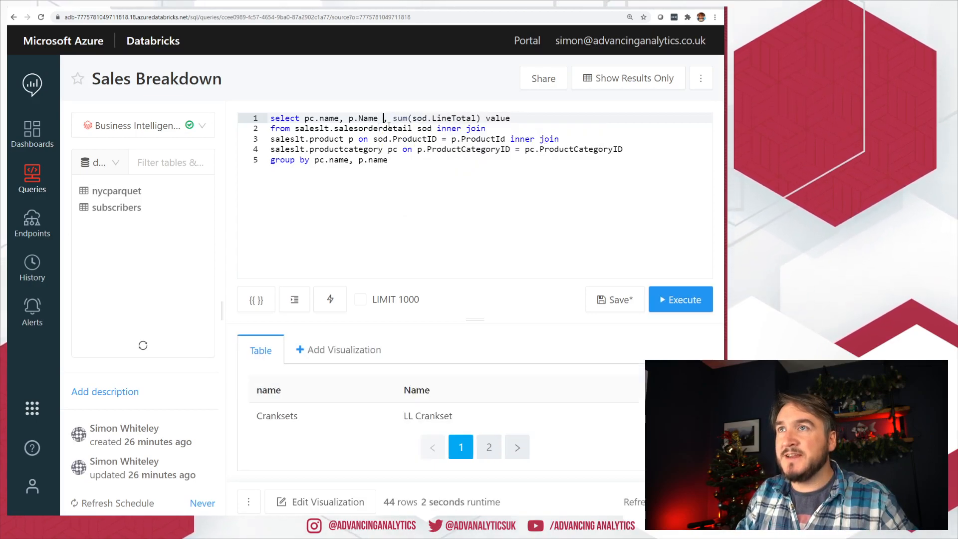
pyautogui.write('ProdName')
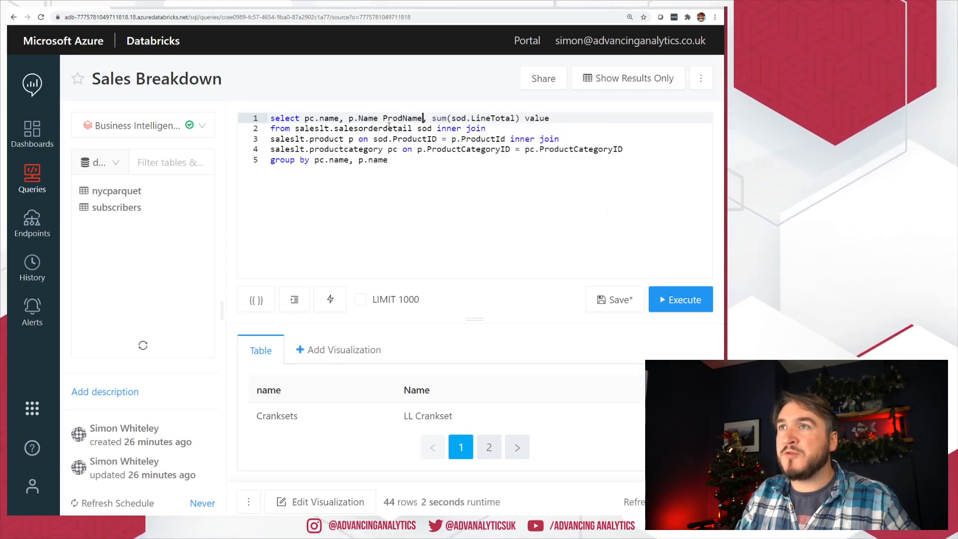
pyautogui.write(' CatName')
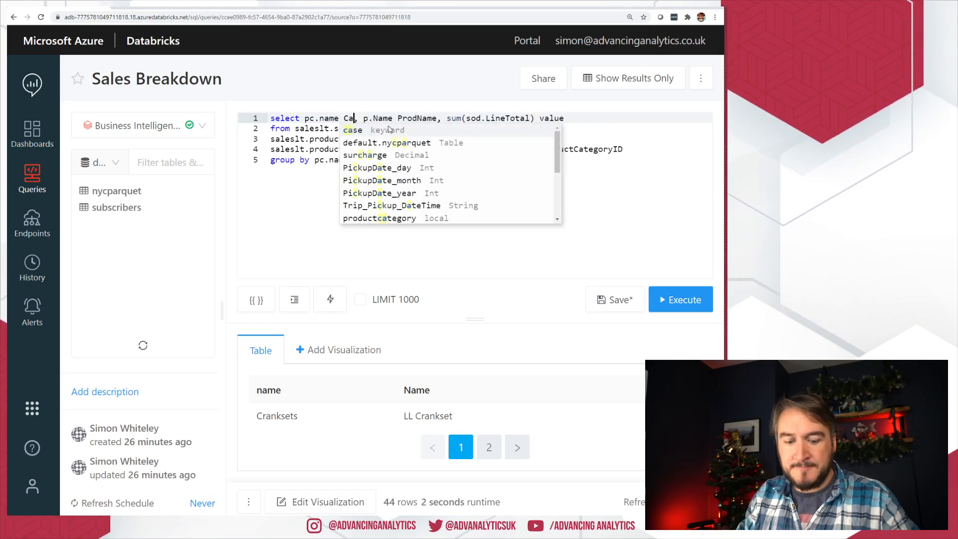
pyautogui.click(680, 299)
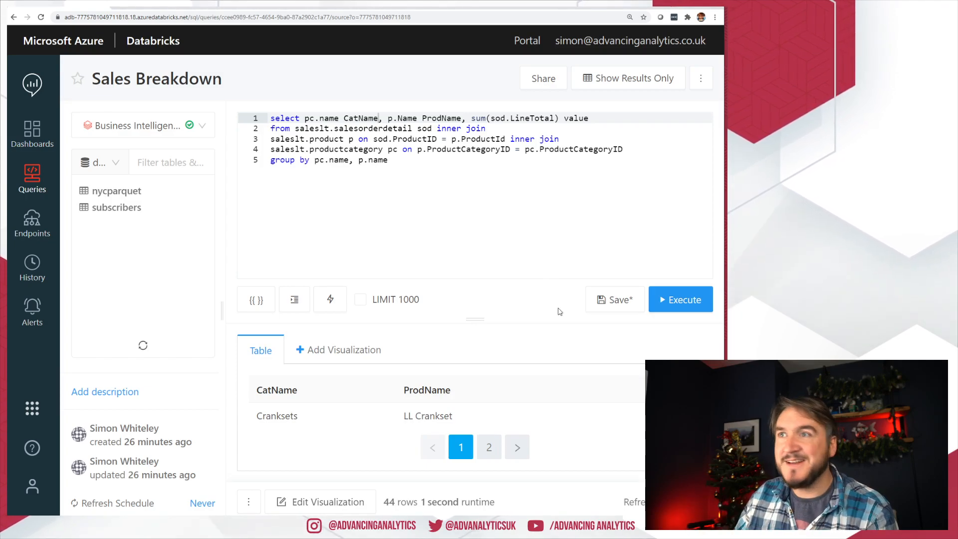
# - Examine the row formats that a Sunburst Sequence visualization expects, and close the editor without saving
pyautogui.moveTo(470, 323); pyautogui.dragTo(464, 237)
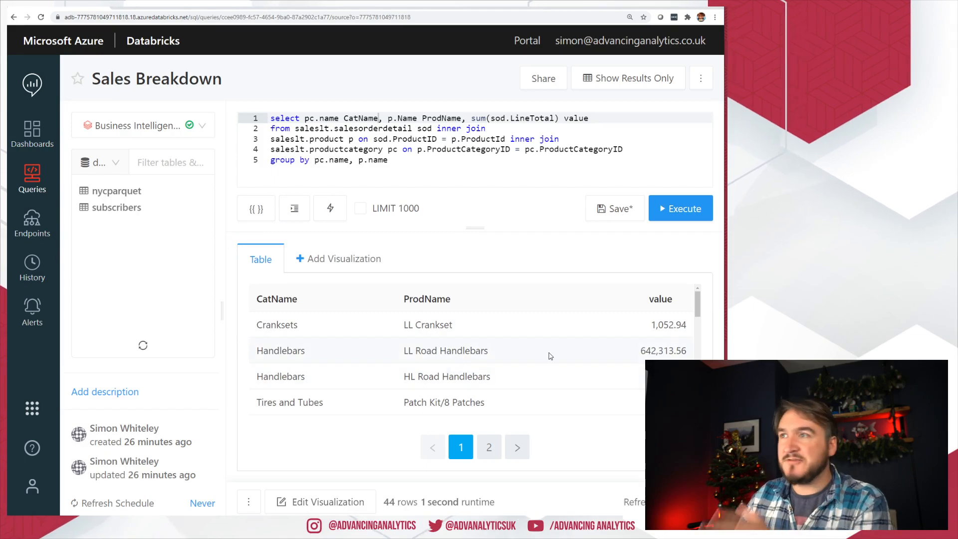
pyautogui.click(337, 260)
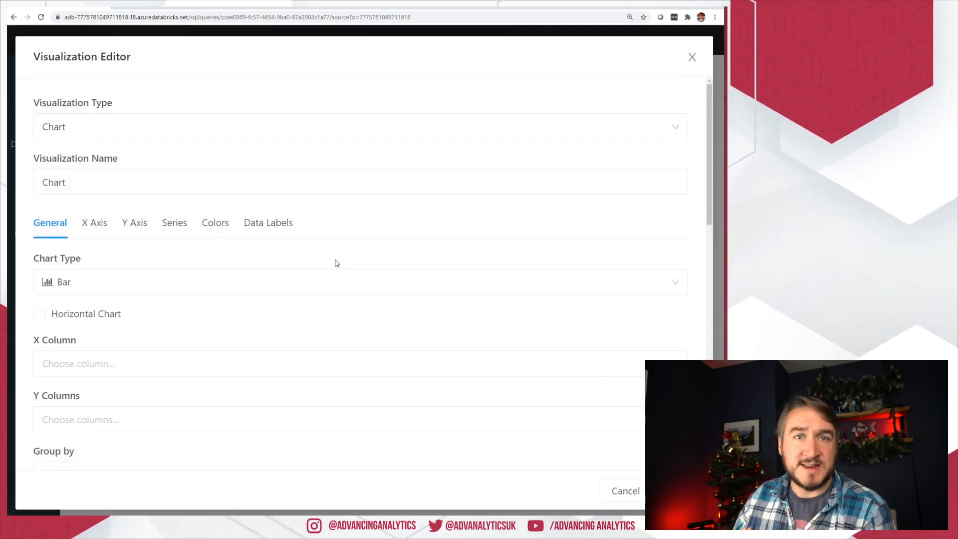
pyautogui.click(98, 126)
pyautogui.scroll(-2, 136, 276)
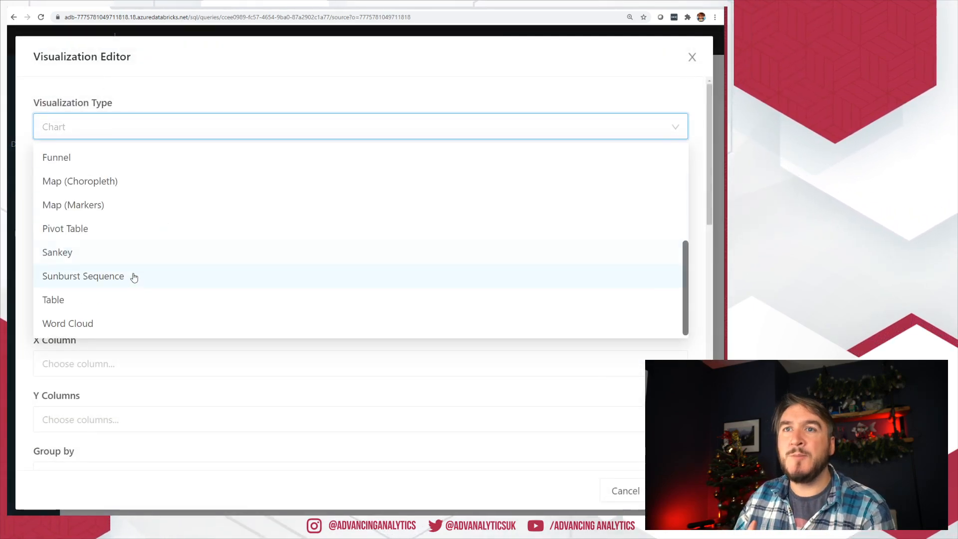
pyautogui.click(108, 282)
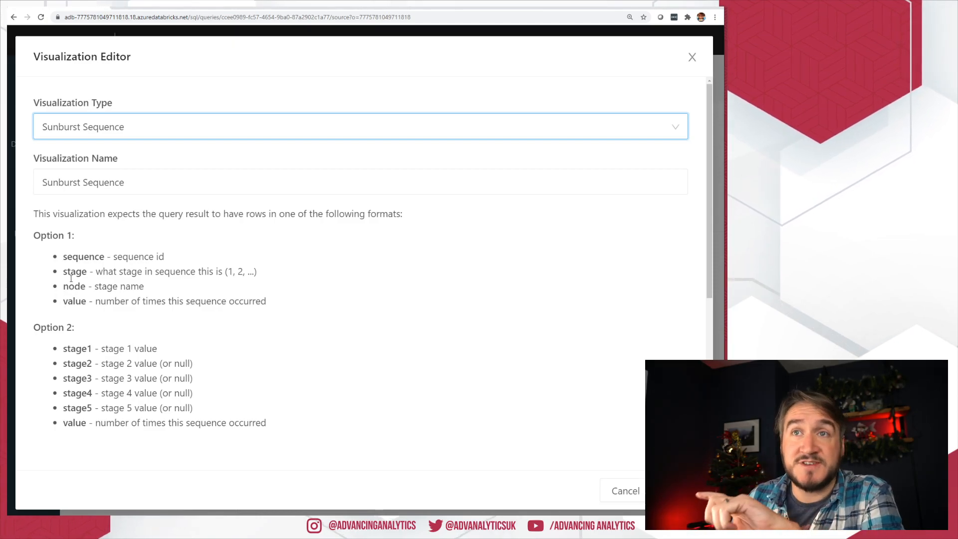
pyautogui.doubleClick(85, 257)
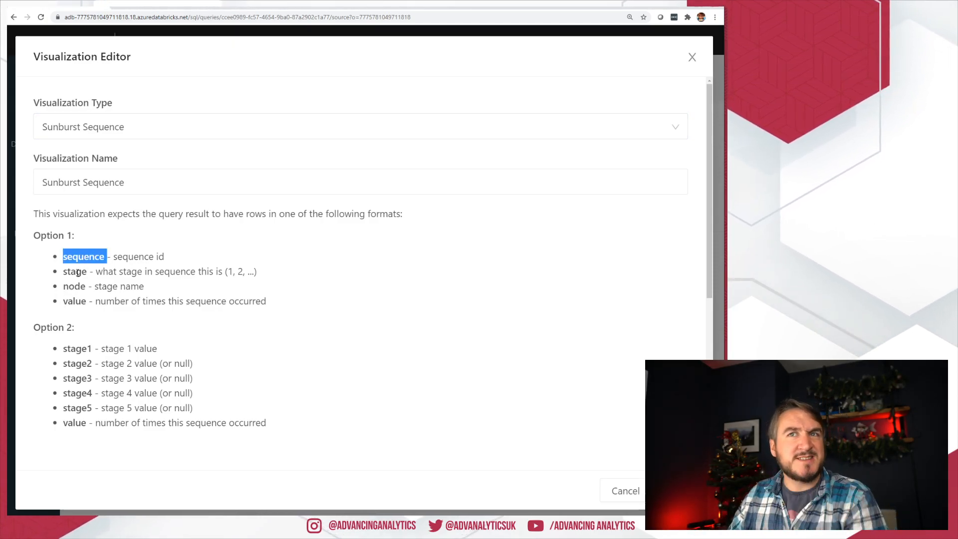
pyautogui.doubleClick(75, 272)
pyautogui.click(64, 288)
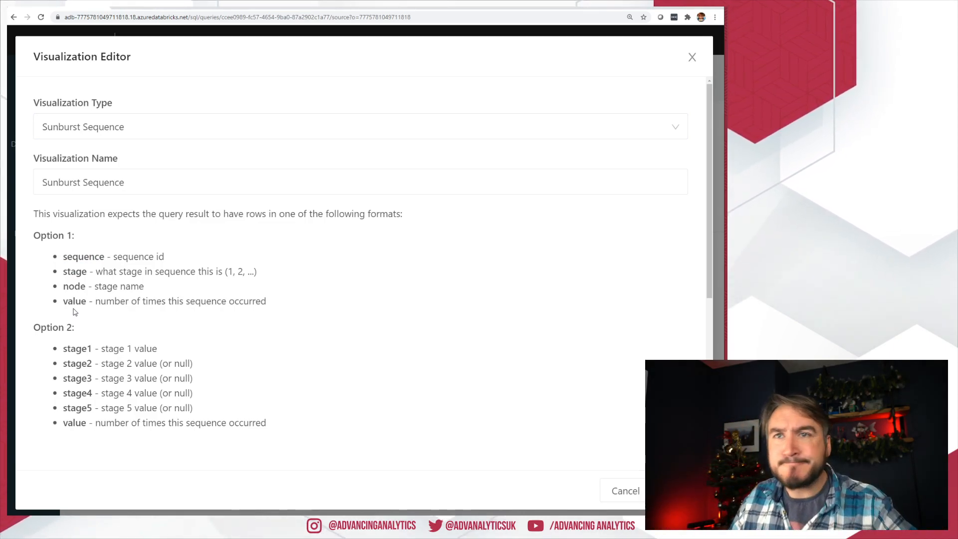
pyautogui.moveTo(66, 345); pyautogui.dragTo(126, 417)
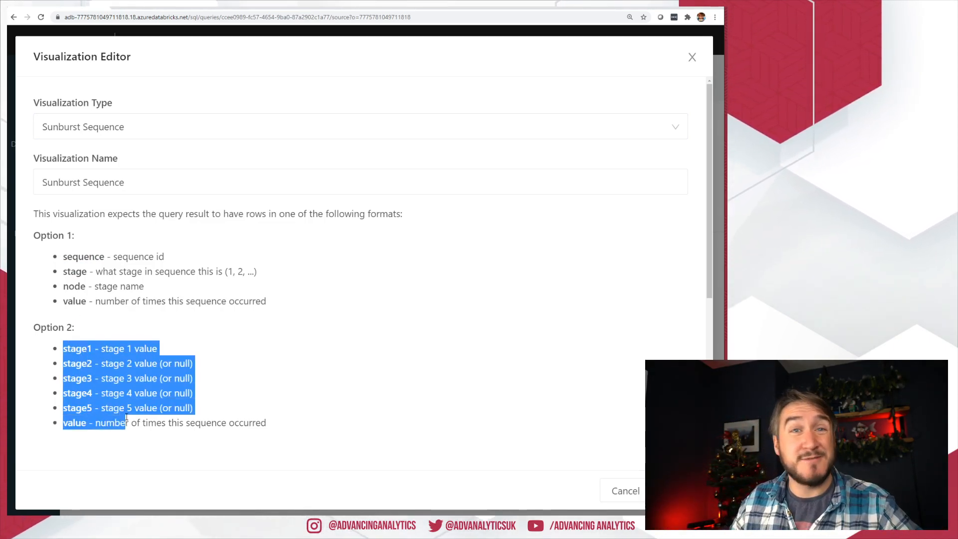
pyautogui.click(77, 388)
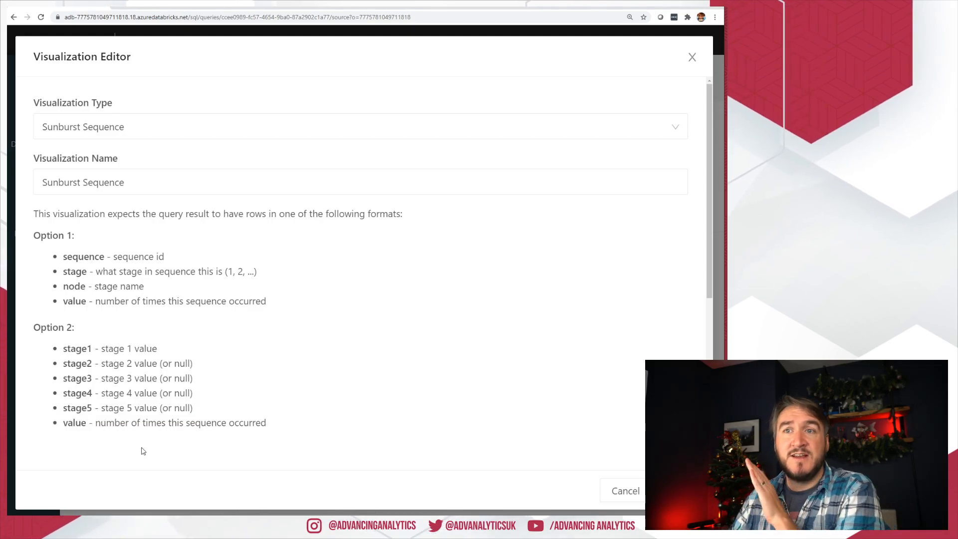
pyautogui.click(638, 494)
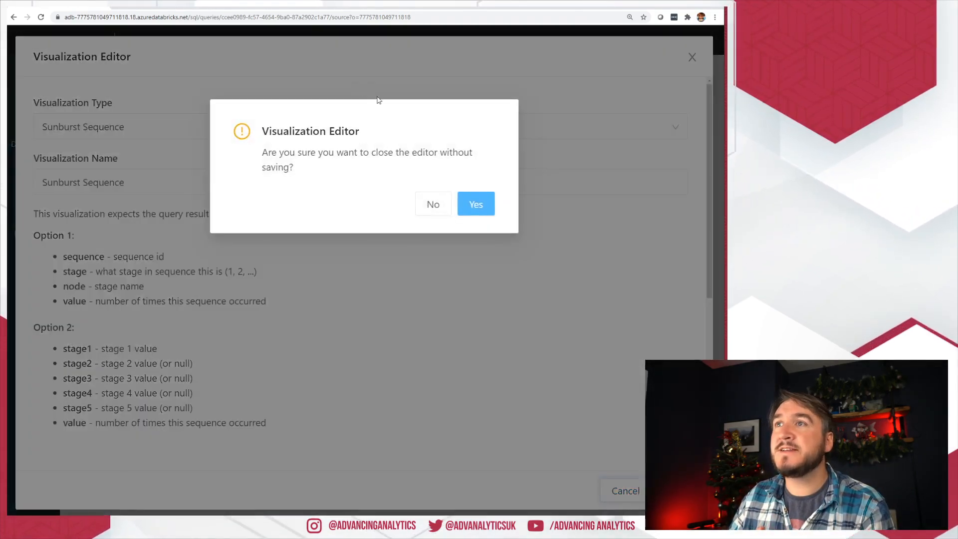
pyautogui.click(458, 210)
# - Replace the CatName alias with stage1 and the ProdName alias with stage2 in the select line, and execute the query
pyautogui.doubleClick(371, 118)
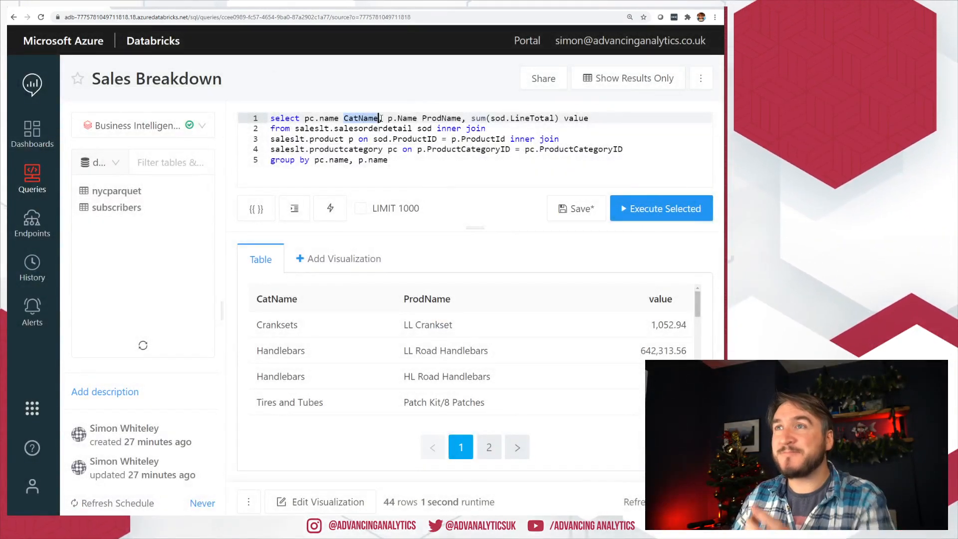
pyautogui.write('stage1')
pyautogui.hotkey('ctrl', 'Right')
pyautogui.hotkey('ctrl', 'Right')
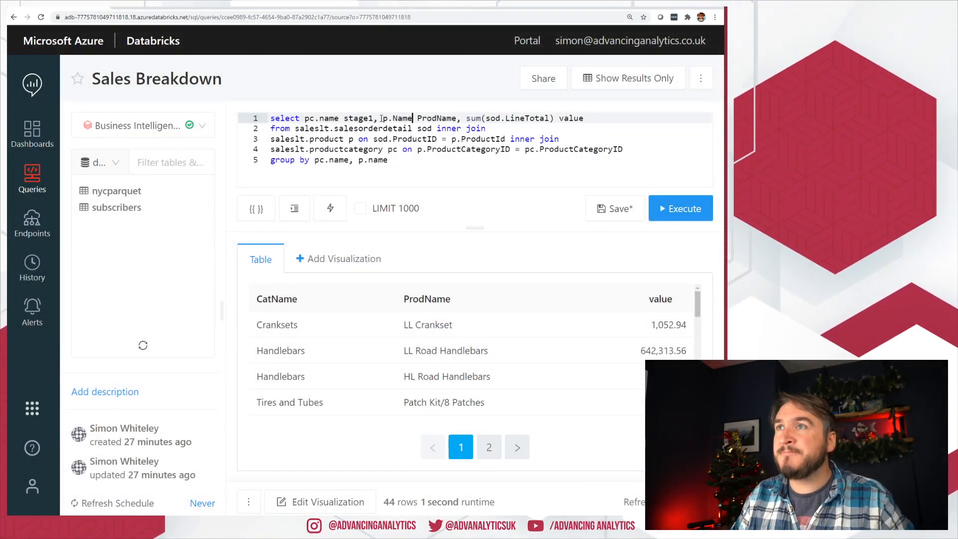
pyautogui.hotkey('ctrl', 'shift', 'Right')
pyautogui.write('stage2')
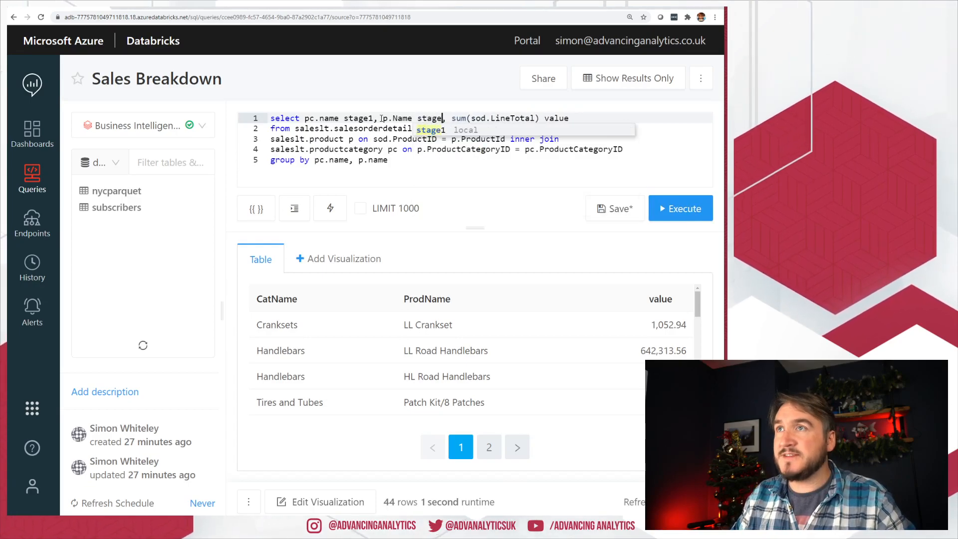
pyautogui.click(658, 207)
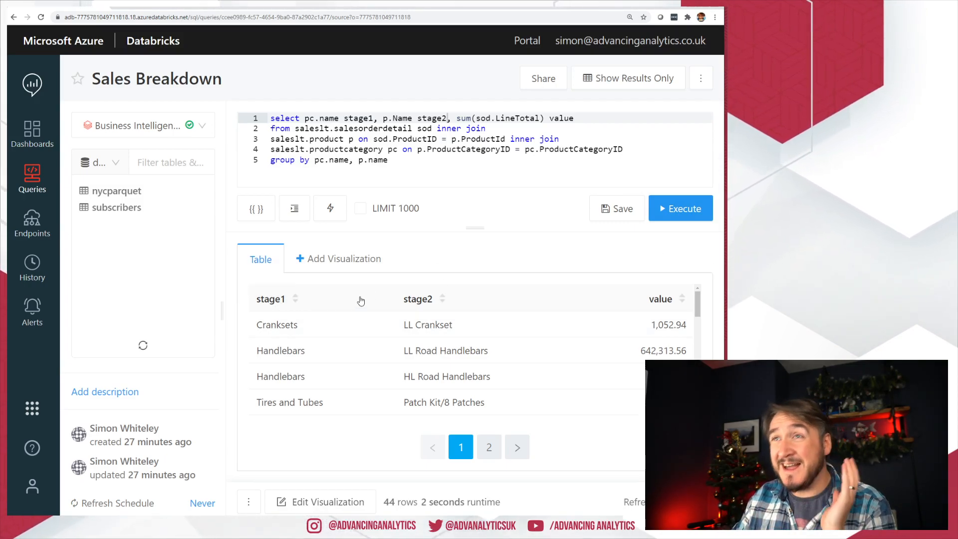
# - Add a Sunburst Sequence visualization to the Sales Breakdown query and preview its chart
pyautogui.click(334, 263)
pyautogui.click(75, 131)
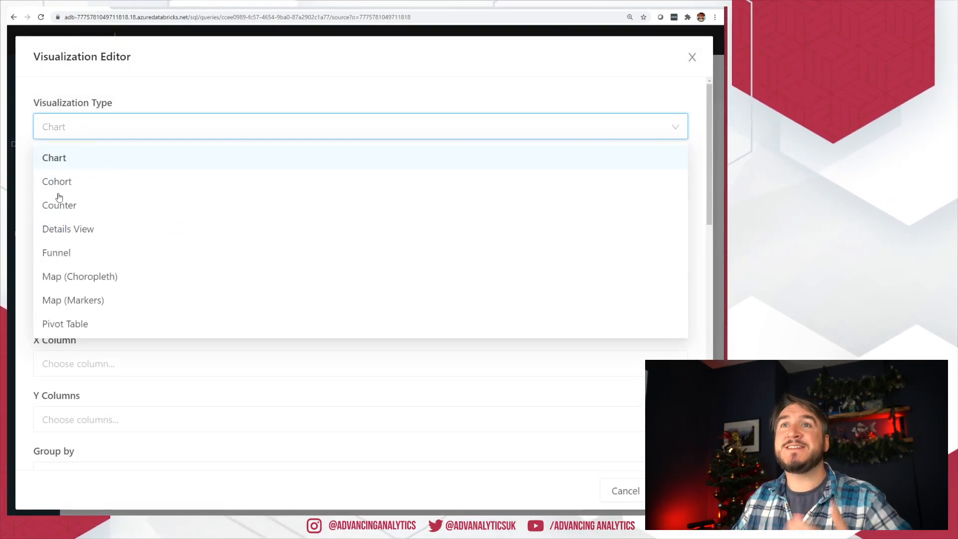
pyautogui.scroll(-2, 115, 254)
pyautogui.click(84, 277)
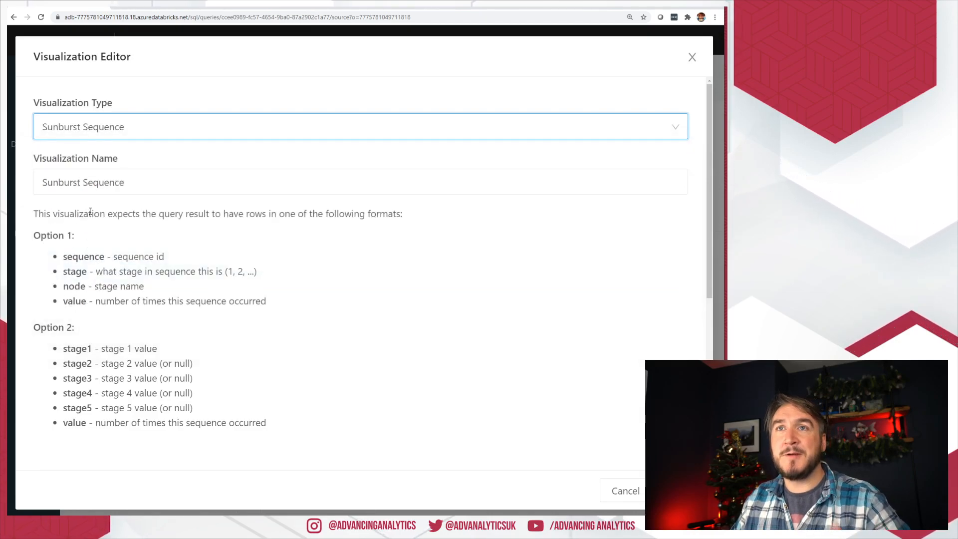
pyautogui.scroll(-5, 249, 294)
pyautogui.scroll(-1, 484, 199)
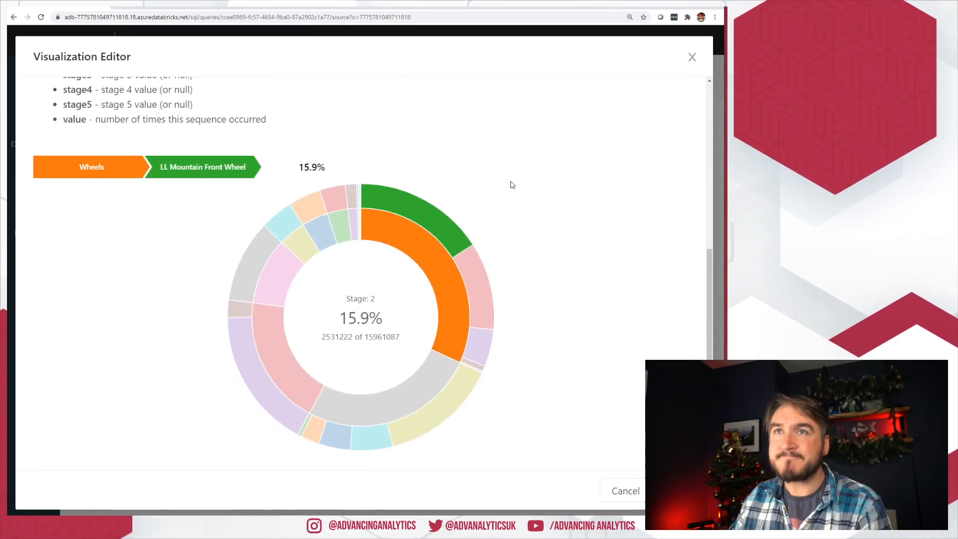
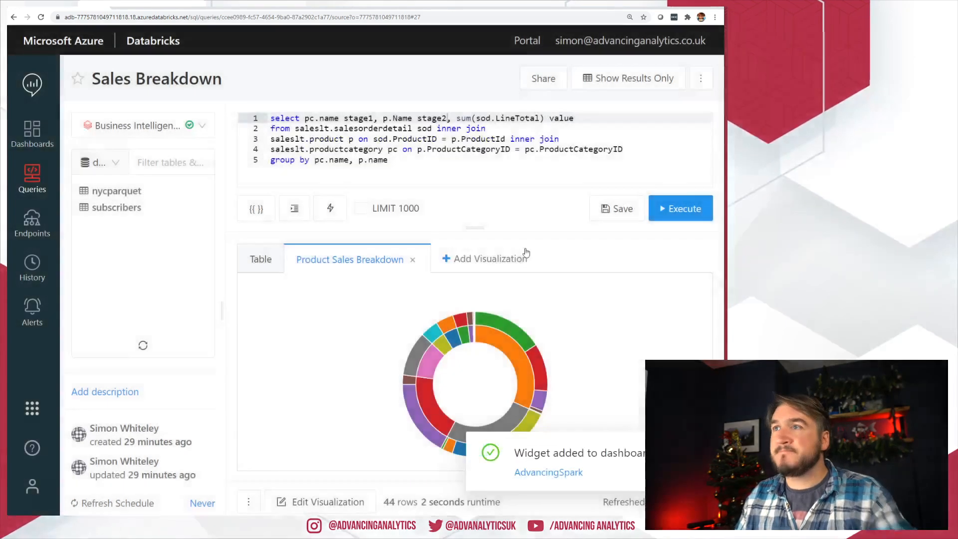
# - Open the AdvancingSpark dashboard to view the added Product Sales Breakdown widget
pyautogui.click(48, 143)
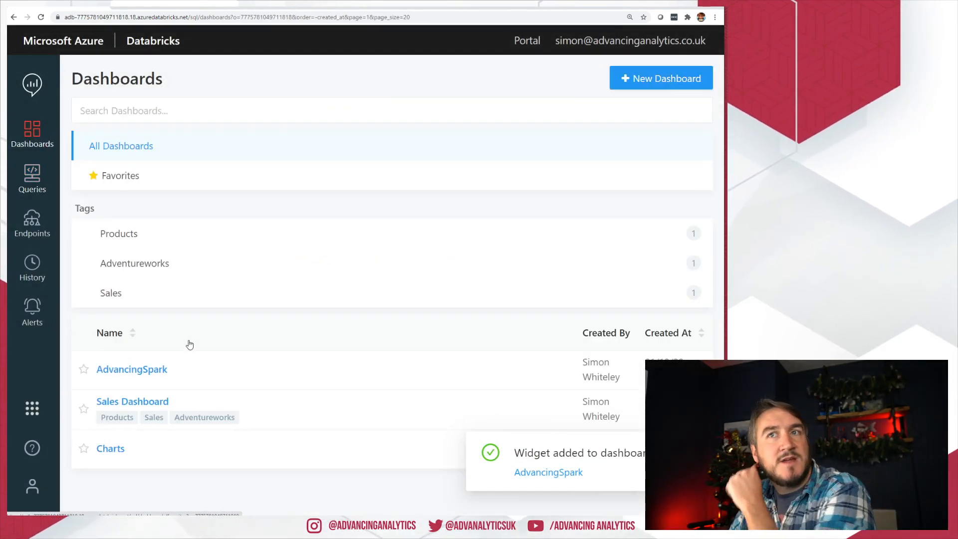
pyautogui.click(132, 369)
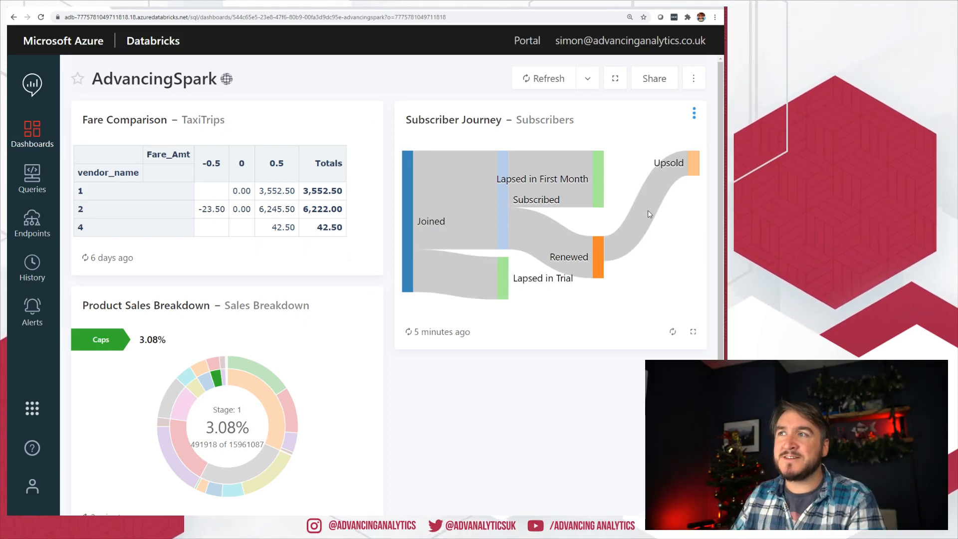
# - Open the Global Sales query from the list of all queries and show its source for editing
pyautogui.click(32, 179)
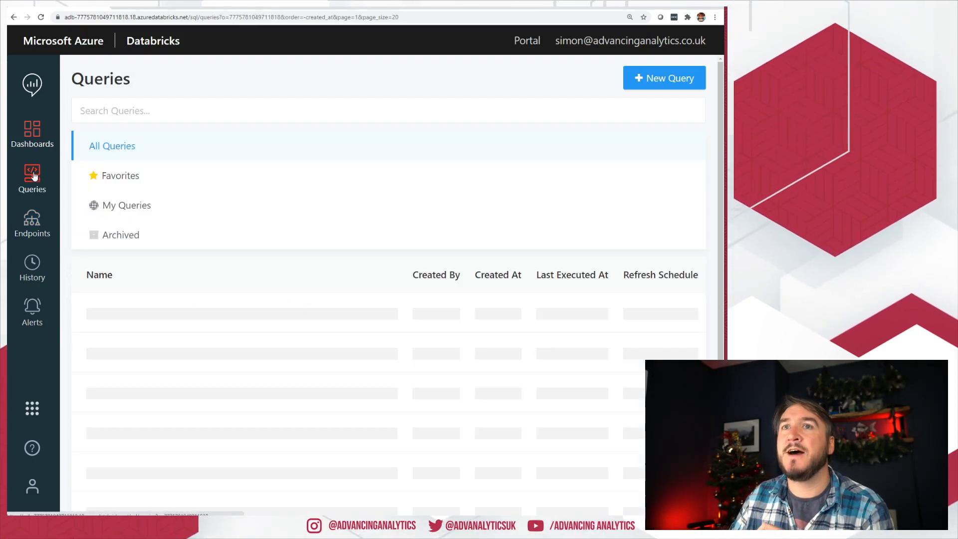
pyautogui.scroll(-2, 272, 321)
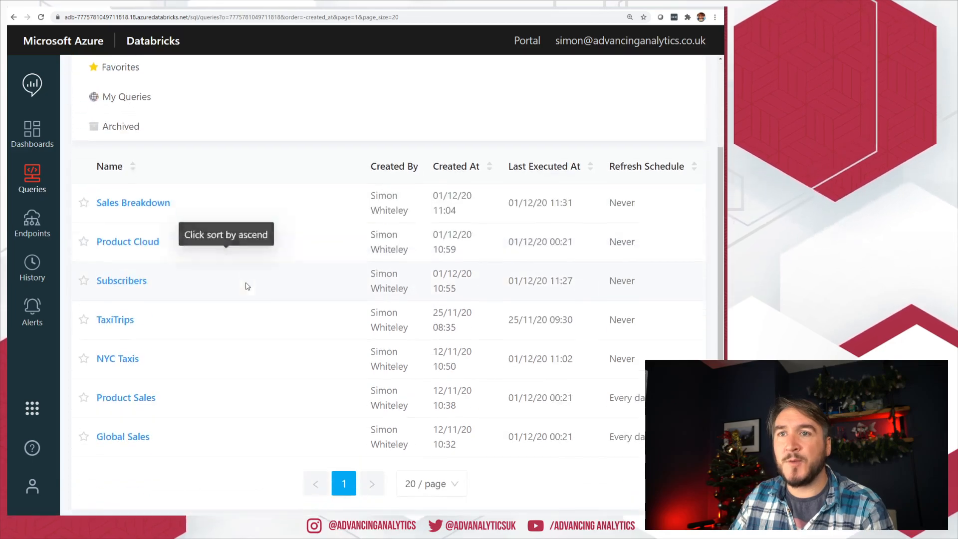
pyautogui.click(143, 438)
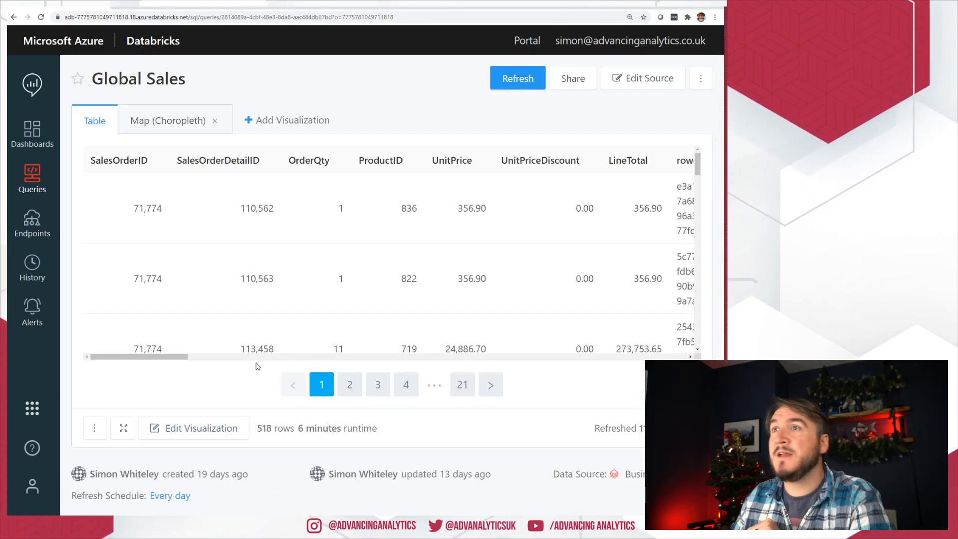
pyautogui.click(630, 82)
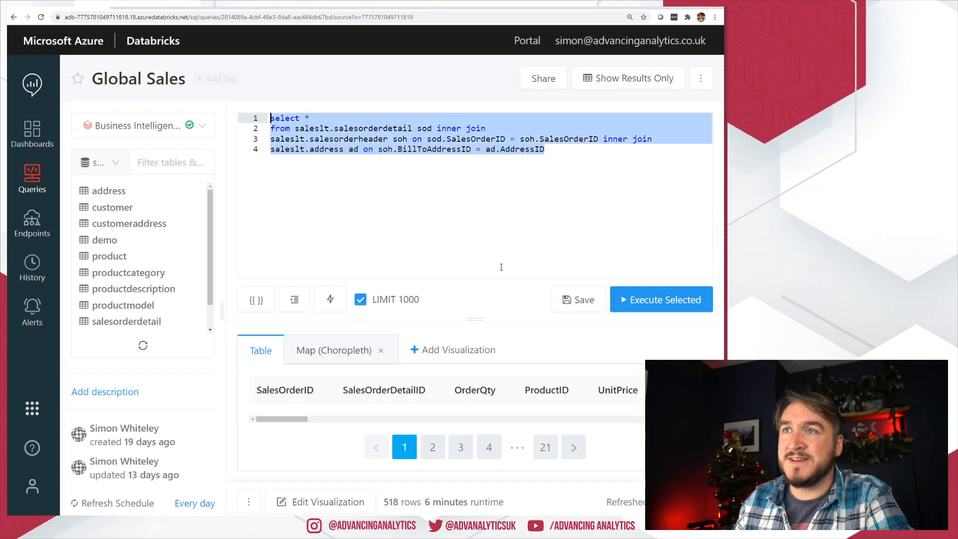
pyautogui.click(501, 267)
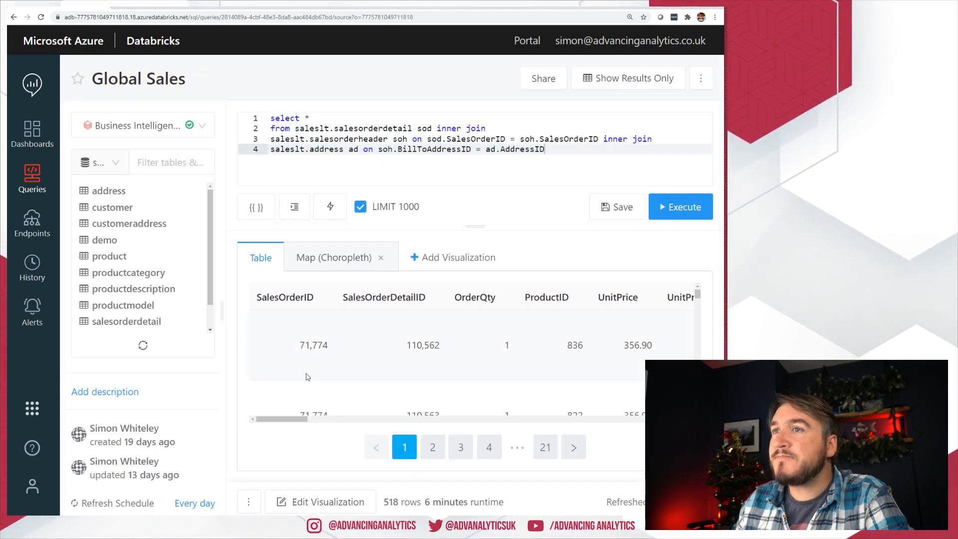
# - Examine the City, StateProvince and CountryRegion columns in the Global Sales results
pyautogui.moveTo(263, 426); pyautogui.dragTo(611, 422)
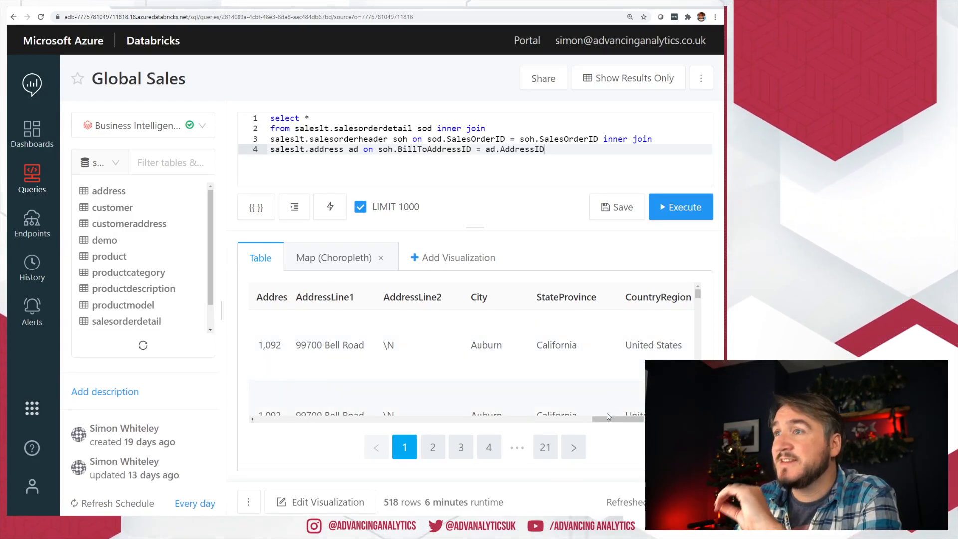
pyautogui.hscroll(5, 479, 343)
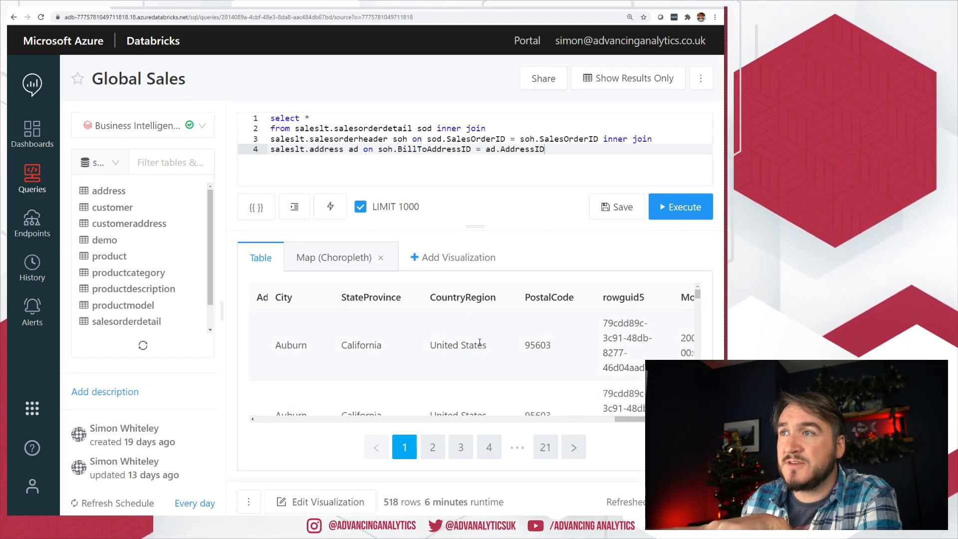
pyautogui.moveTo(478, 345); pyautogui.dragTo(436, 345)
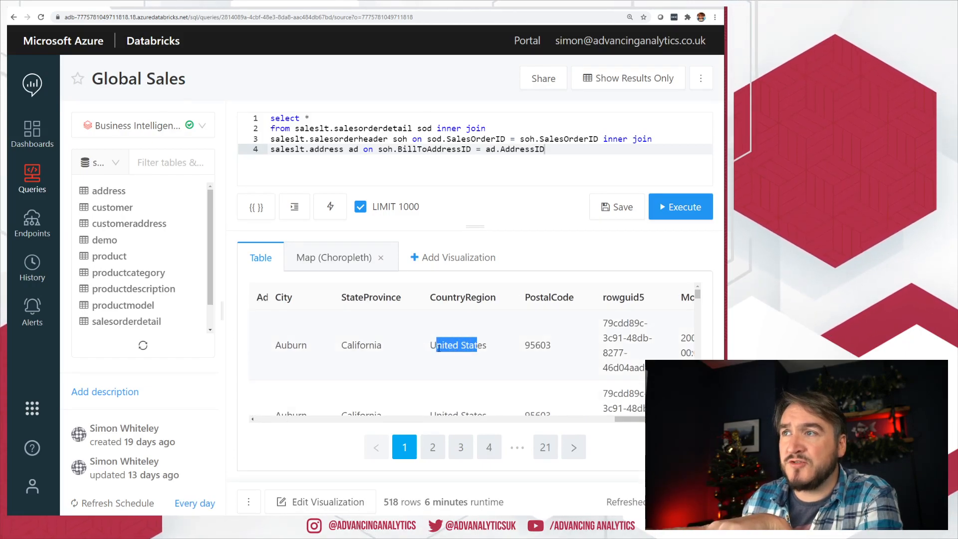
# - Start a new Map (Choropleth) visualization for the Global Sales query and view its Countries map
pyautogui.click(475, 258)
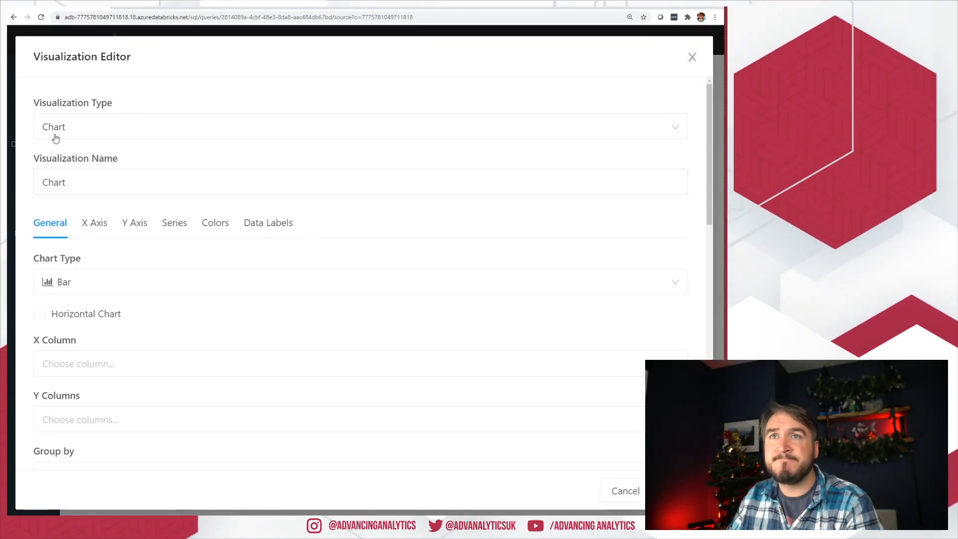
pyautogui.click(83, 128)
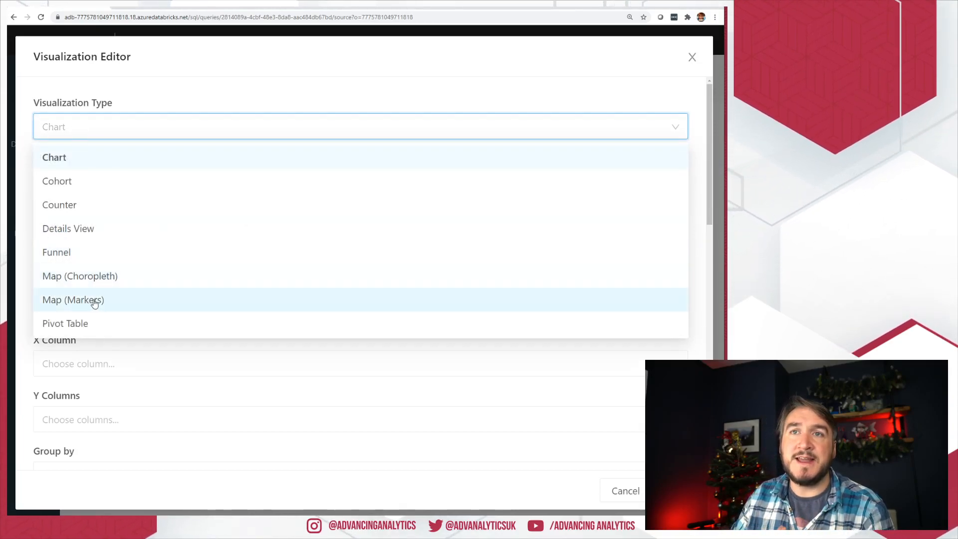
pyautogui.click(139, 278)
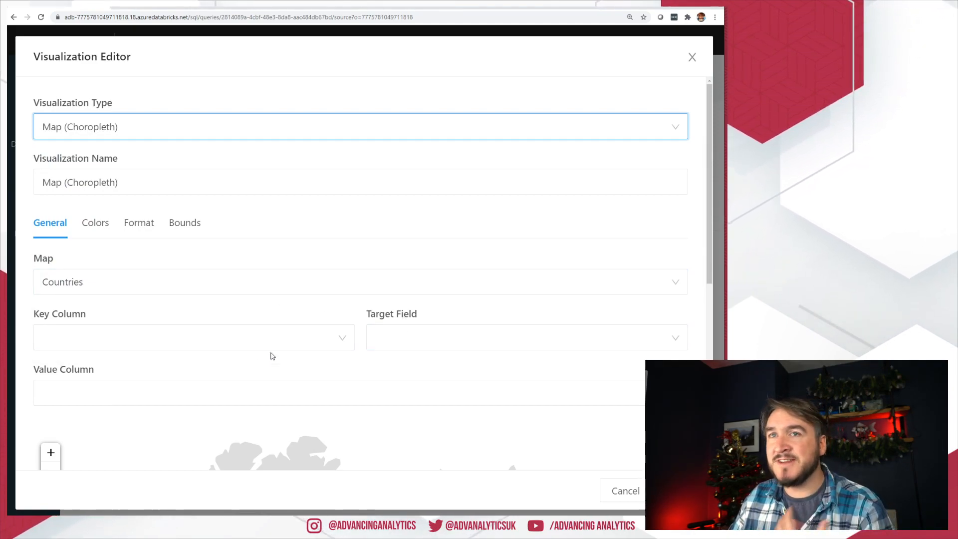
pyautogui.scroll(-5, 366, 320)
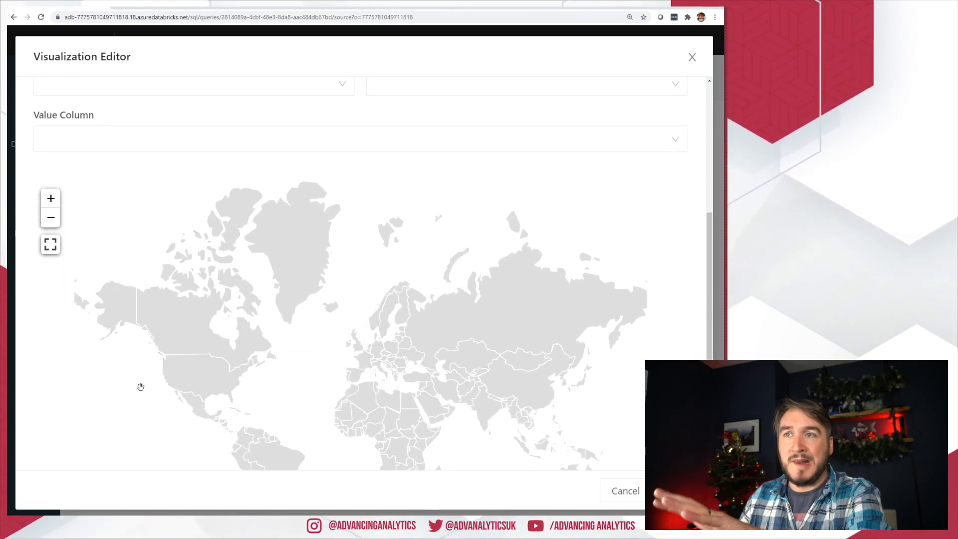
pyautogui.scroll(3, 389, 417)
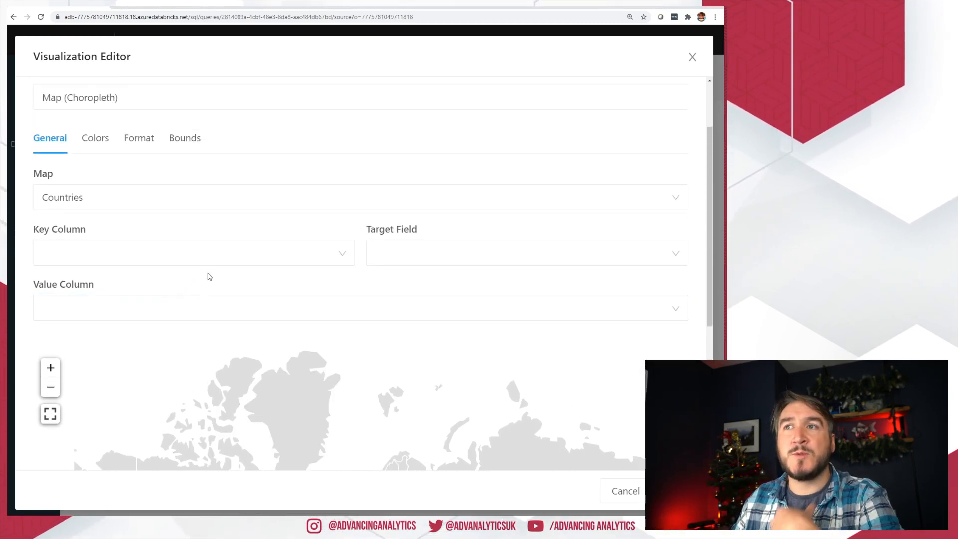
# - Look through the query columns available as the choropleth map's Key Column
pyautogui.click(239, 259)
pyautogui.scroll(-5, 205, 337)
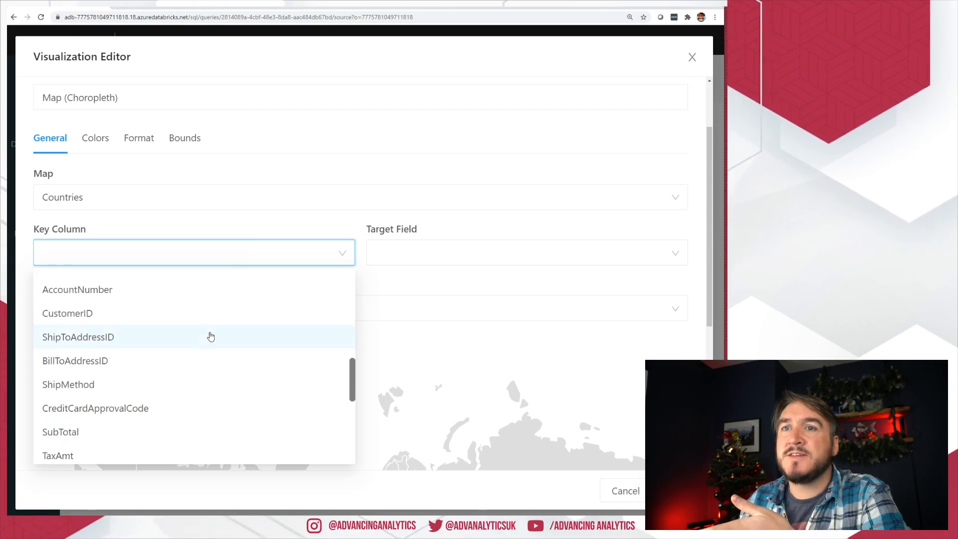
pyautogui.scroll(3, 189, 432)
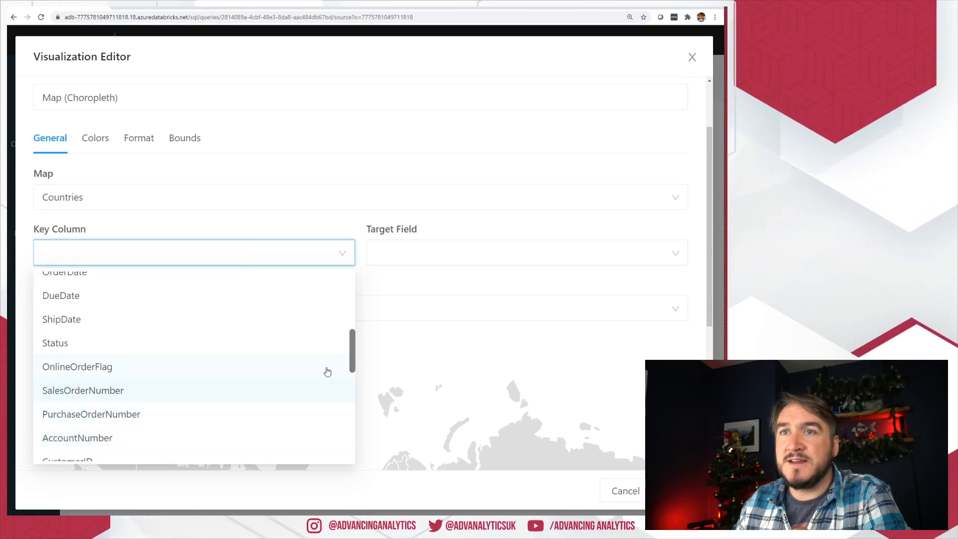
pyautogui.scroll(-5, 356, 359)
pyautogui.click(186, 242)
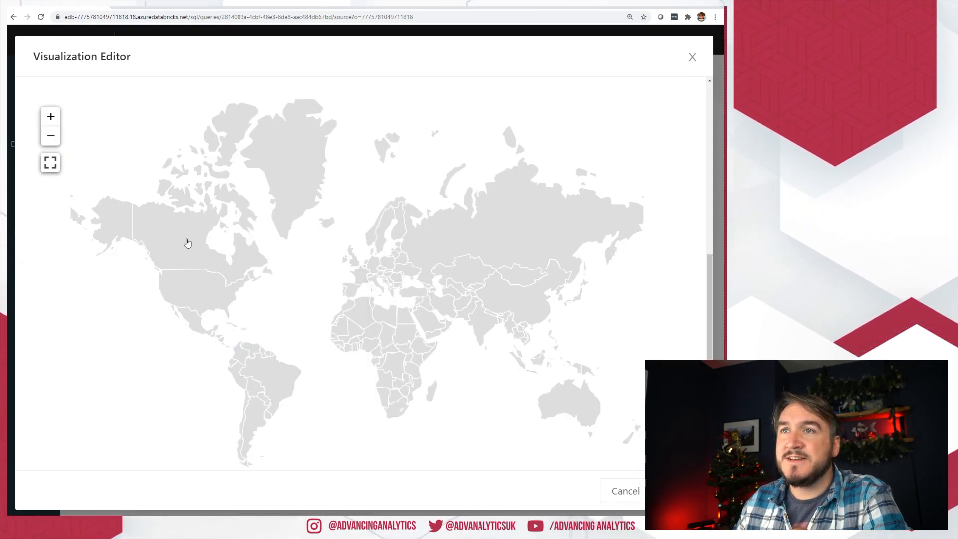
# - Set the choropleth map's Key Column to CountryRegion and its Target Field to Full name
pyautogui.scroll(5, 295, 153)
pyautogui.scroll(2, 500, 128)
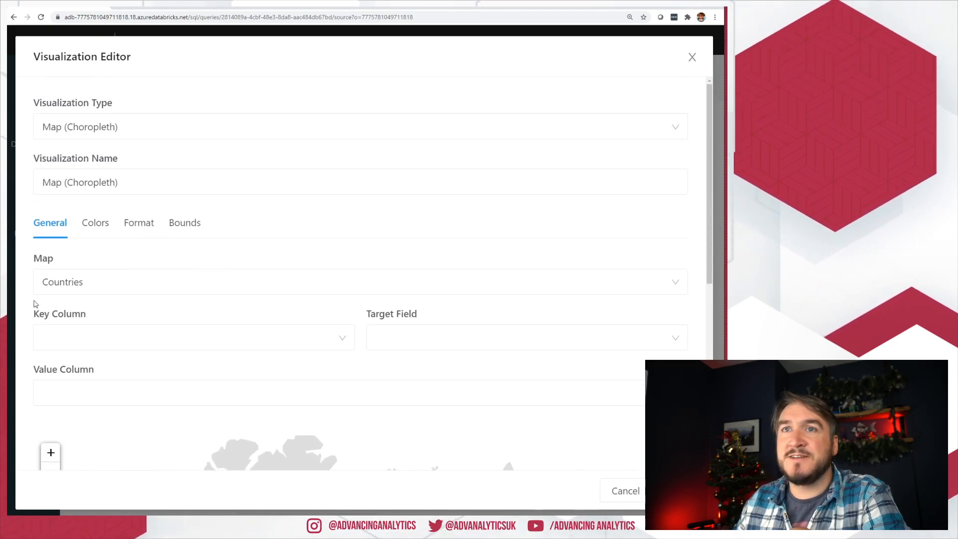
pyautogui.click(113, 337)
pyautogui.scroll(-10, 248, 233)
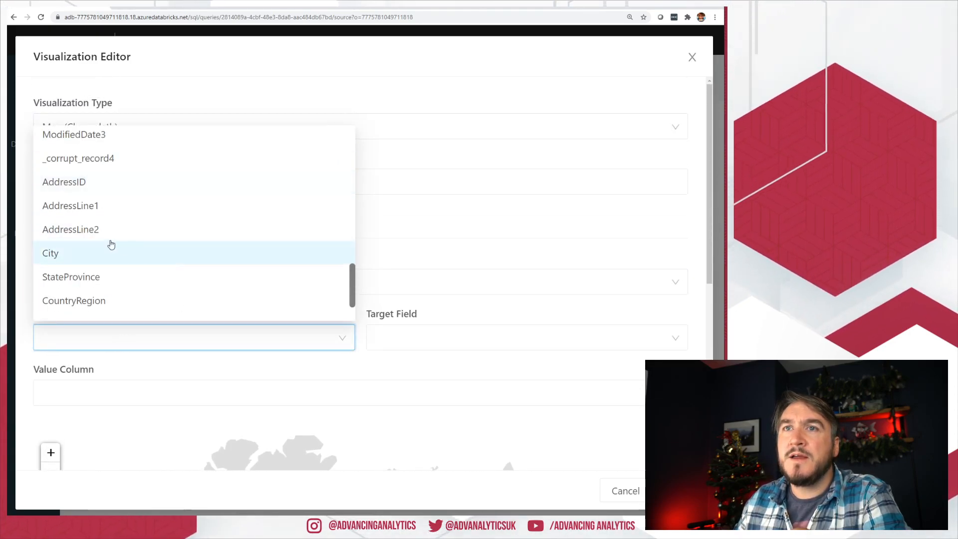
pyautogui.click(83, 301)
pyautogui.click(441, 345)
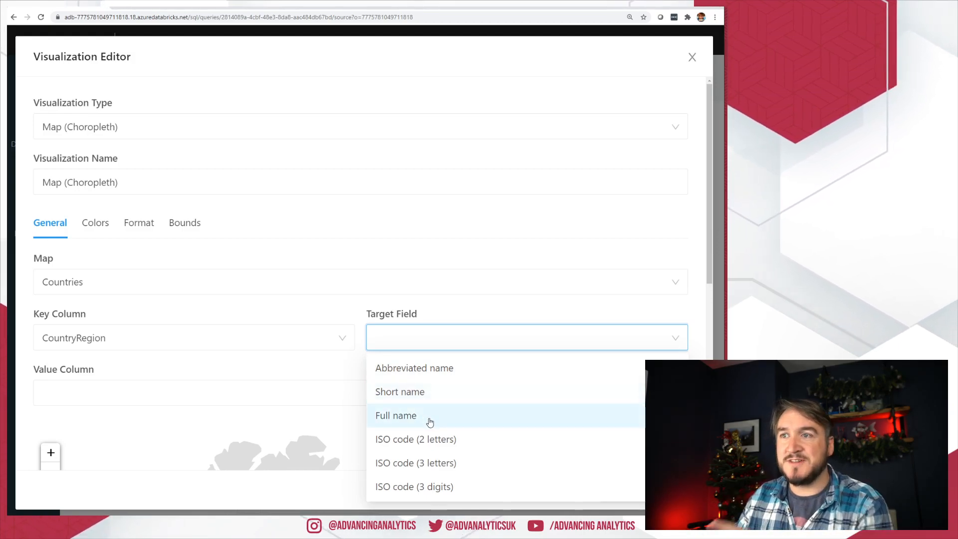
pyautogui.click(412, 420)
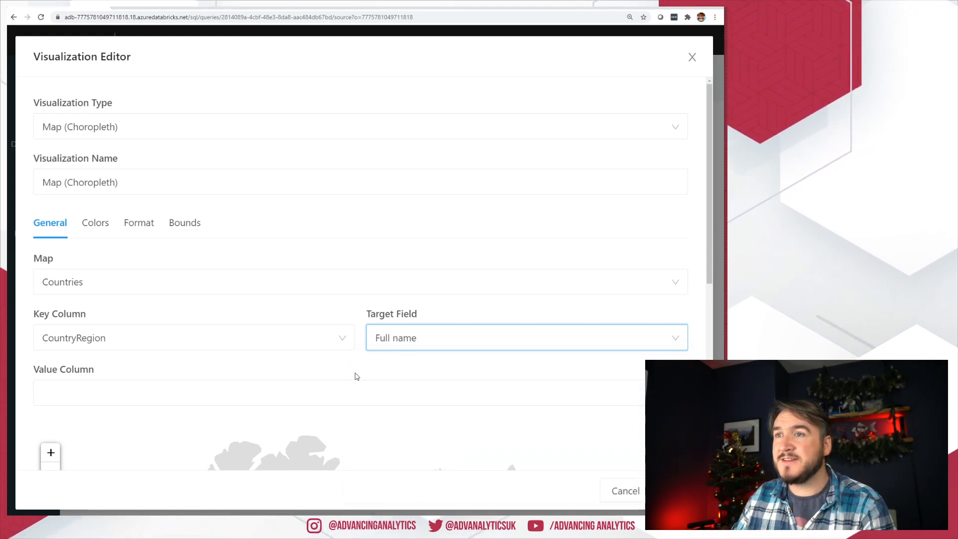
# - Set the map's Value Column to LineTotal and view the shaded countries with their legend
pyautogui.scroll(-4, 371, 373)
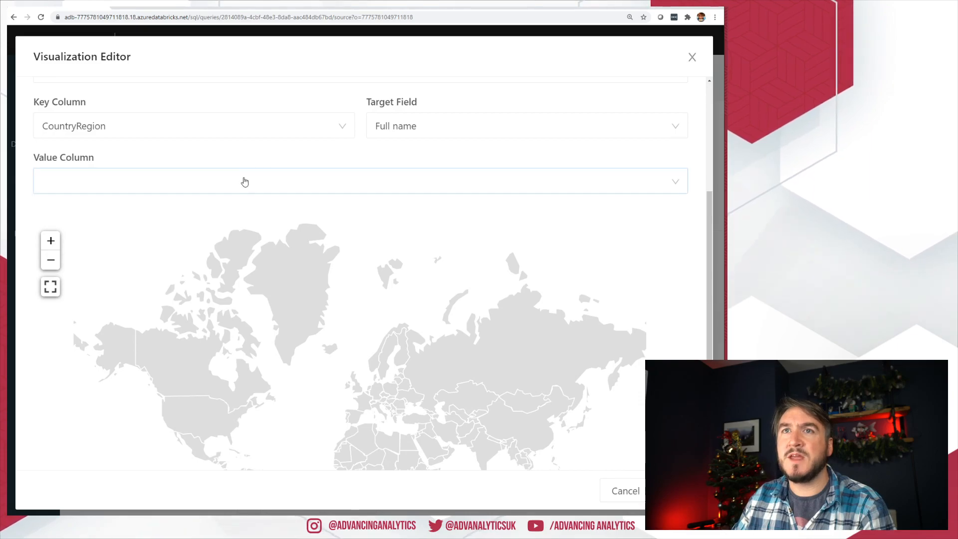
pyautogui.click(676, 184)
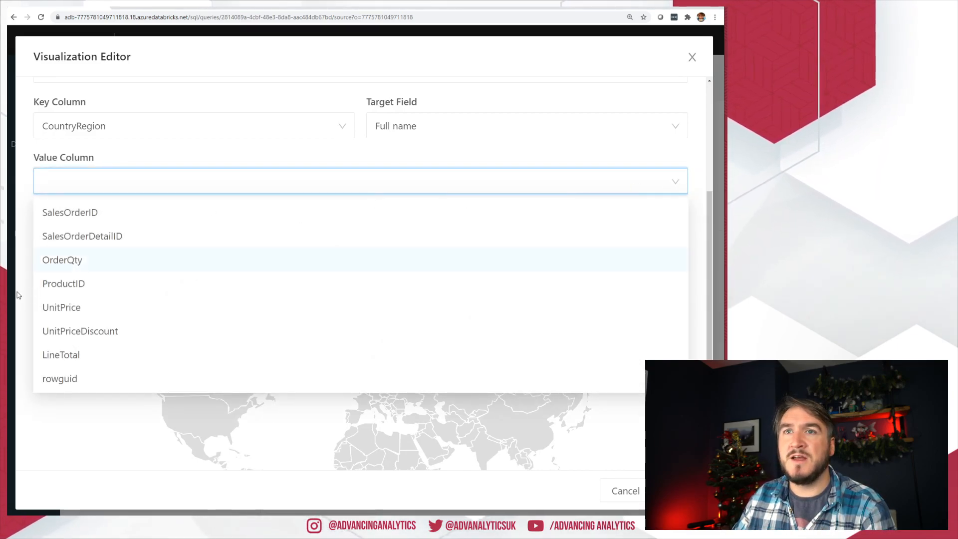
pyautogui.click(85, 362)
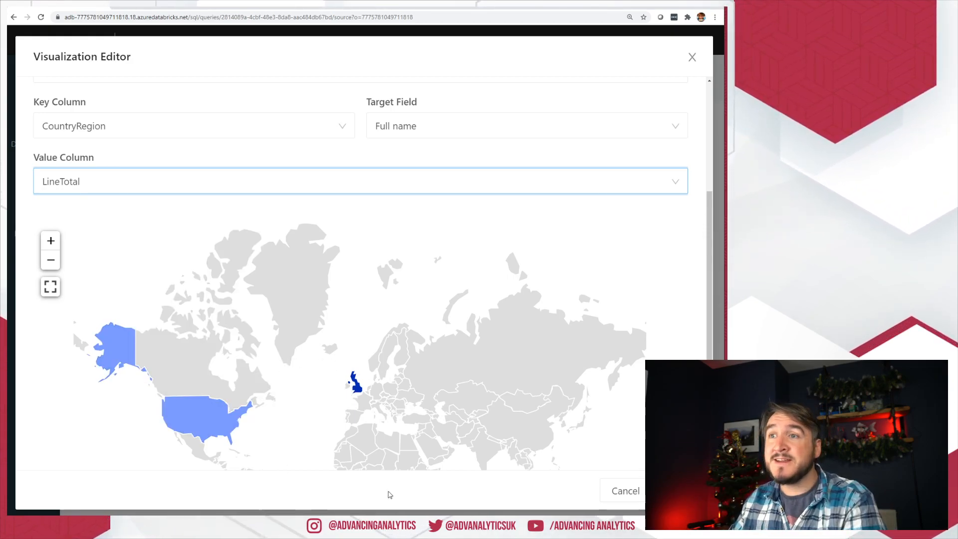
pyautogui.scroll(-3, 299, 270)
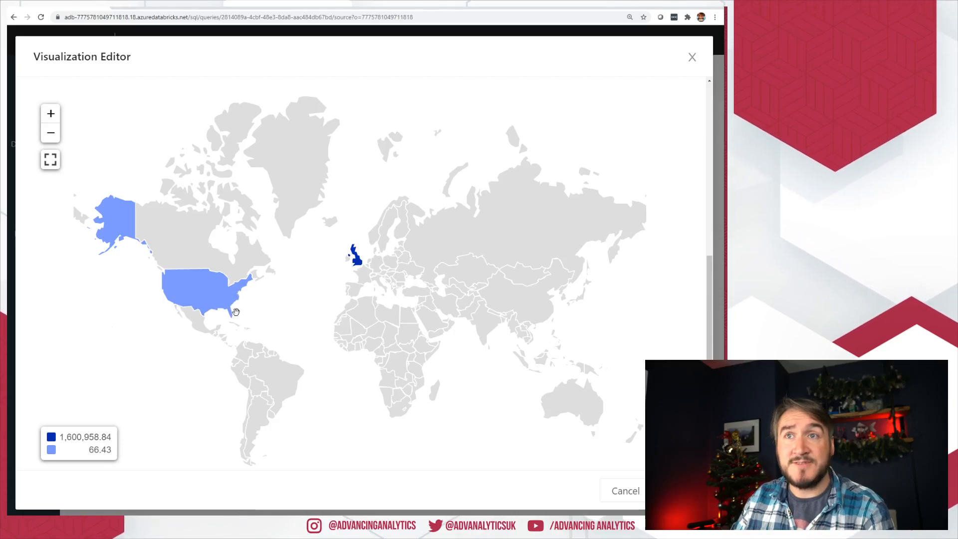
# - Review the name and ISO code formats offered for the map's Target Field
pyautogui.scroll(5, 279, 317)
pyautogui.scroll(2, 329, 347)
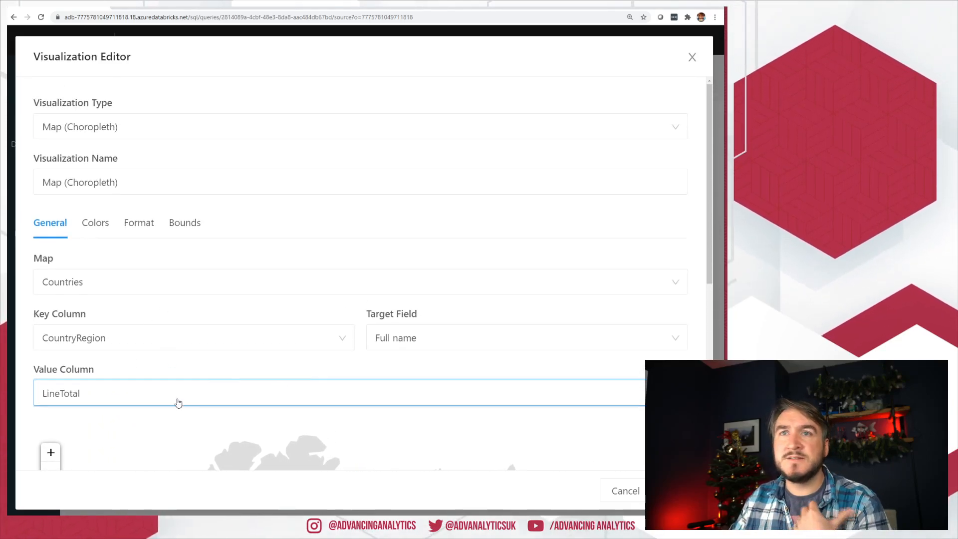
pyautogui.click(435, 344)
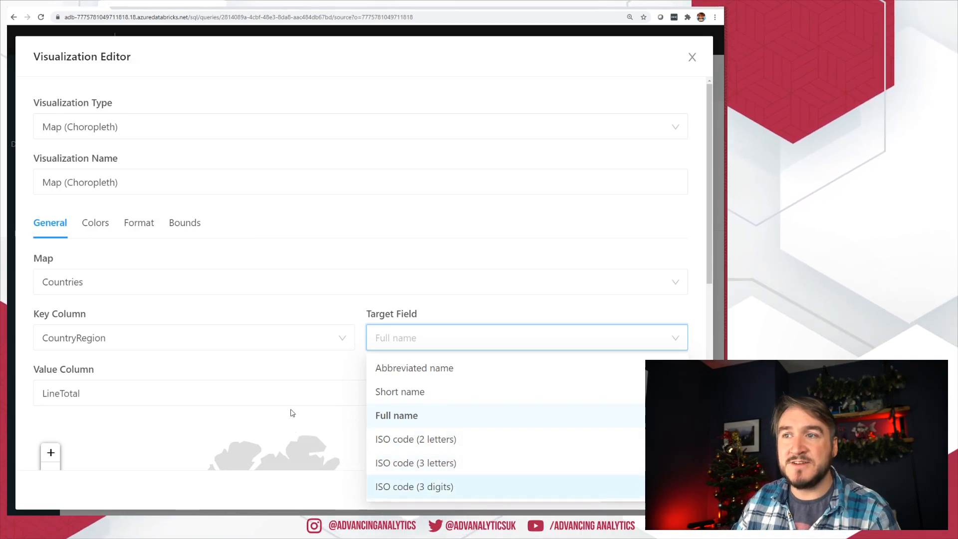
pyautogui.click(229, 356)
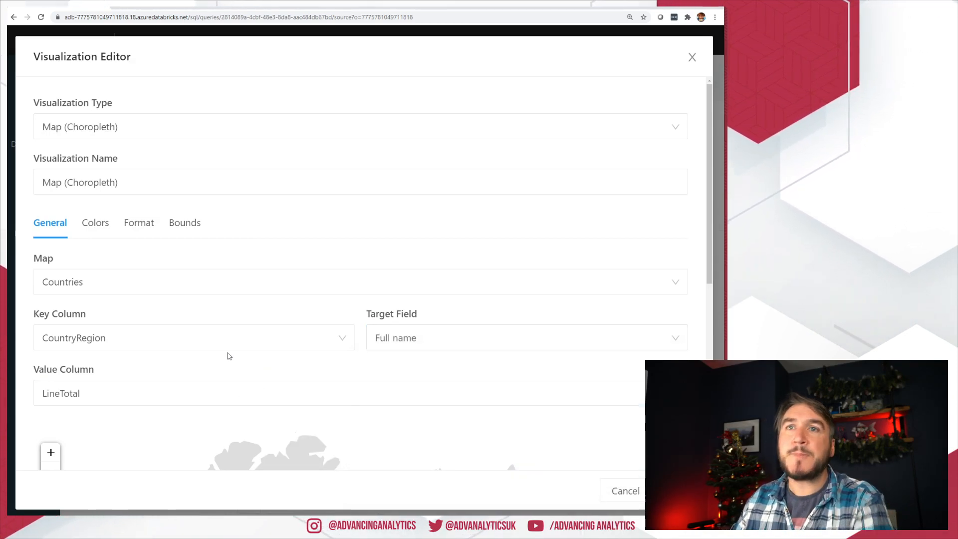
# - Try the USA map with the same columns, and return the Map setting to Countries
pyautogui.click(201, 286)
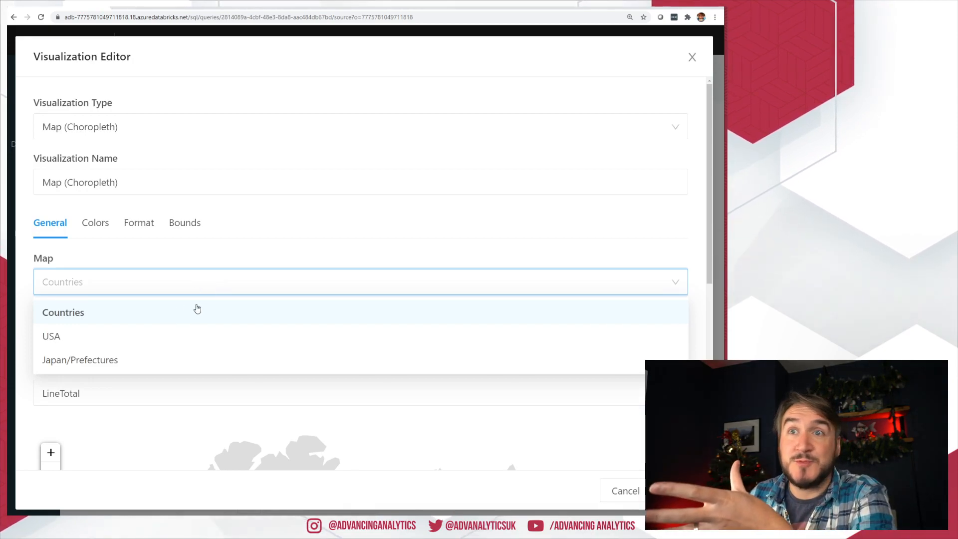
pyautogui.scroll(-2, 178, 269)
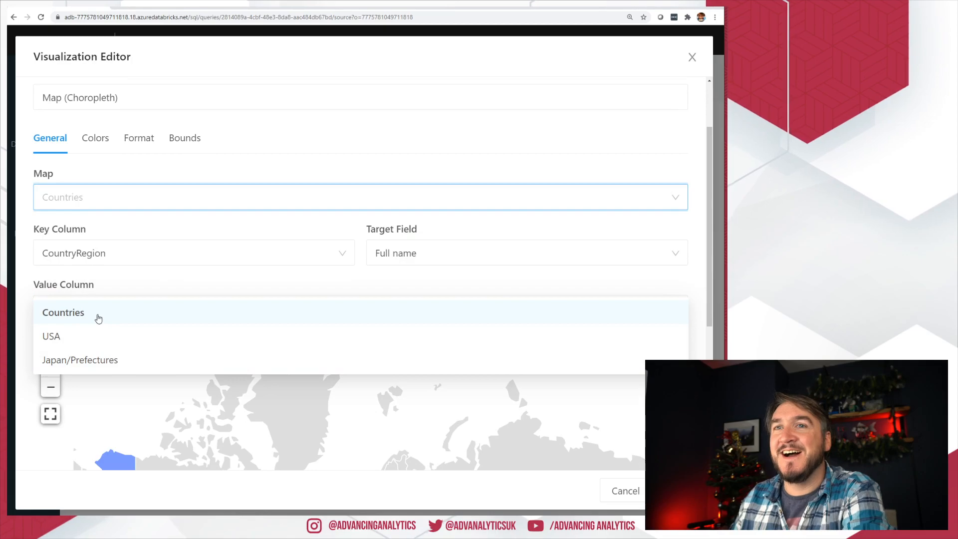
pyautogui.click(62, 337)
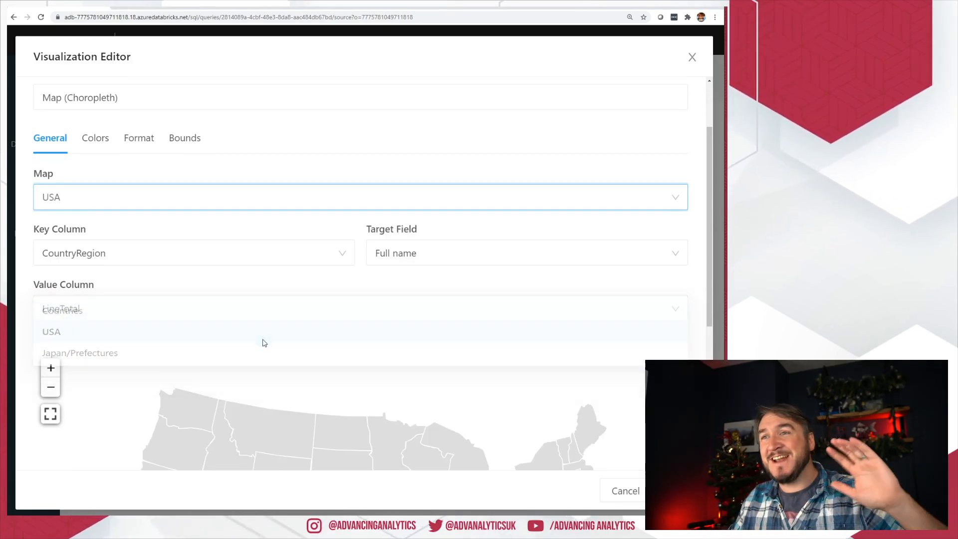
pyautogui.scroll(-3, 289, 329)
pyautogui.scroll(1, 153, 176)
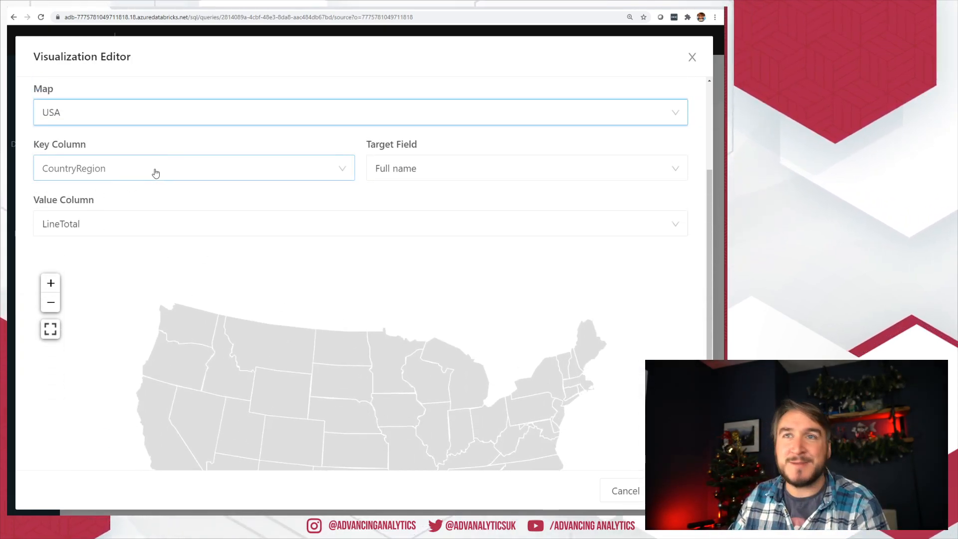
pyautogui.click(156, 173)
pyautogui.click(72, 111)
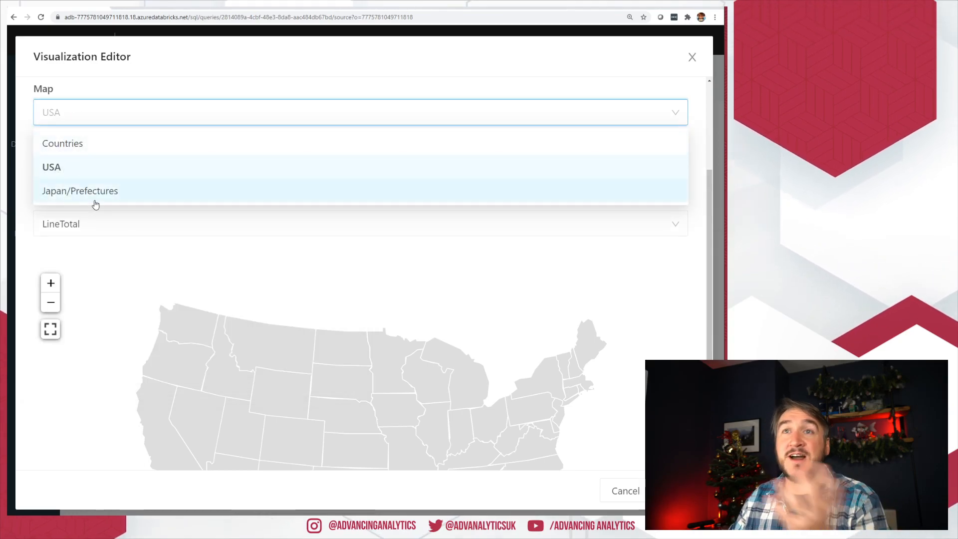
pyautogui.click(123, 145)
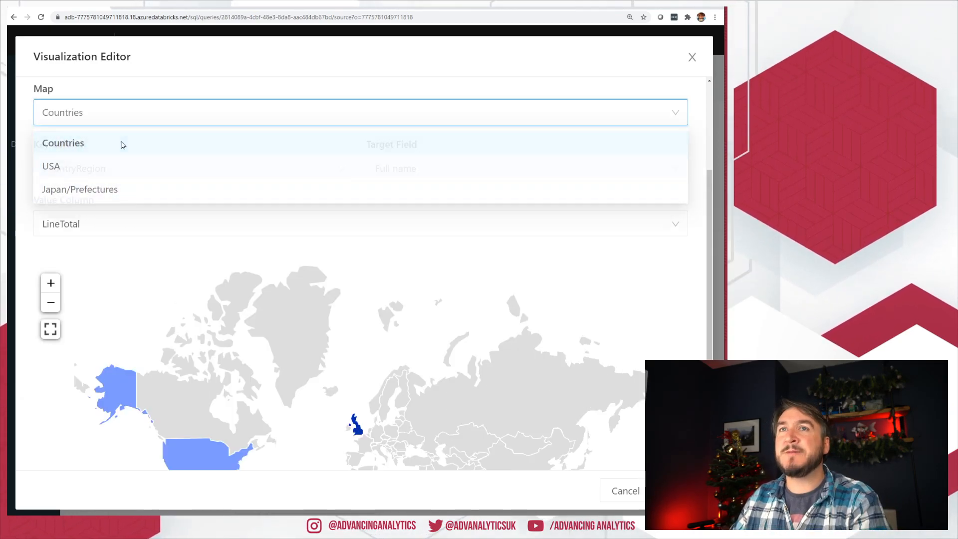
pyautogui.scroll(-2, 430, 267)
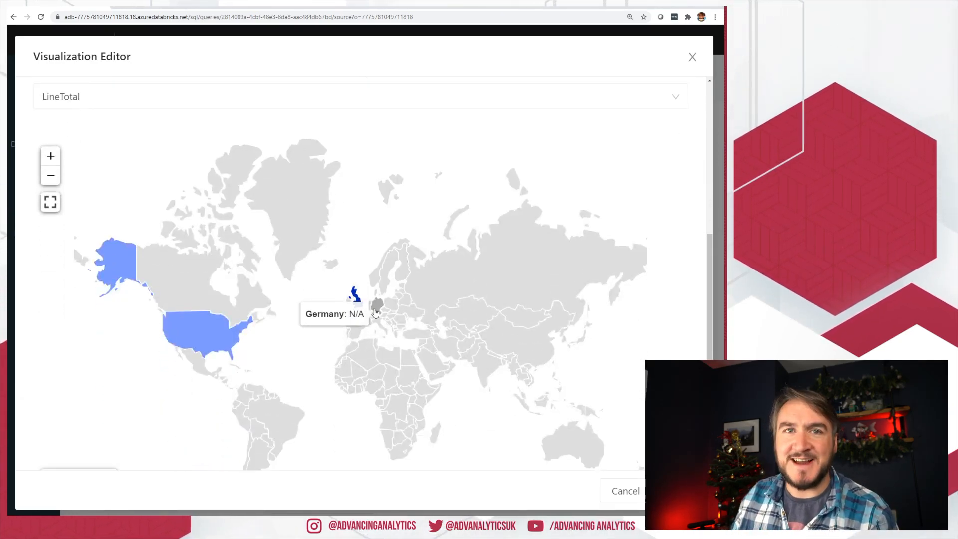
# - Examine the map's color settings, including the available Clustering Mode options
pyautogui.scroll(3, 152, 264)
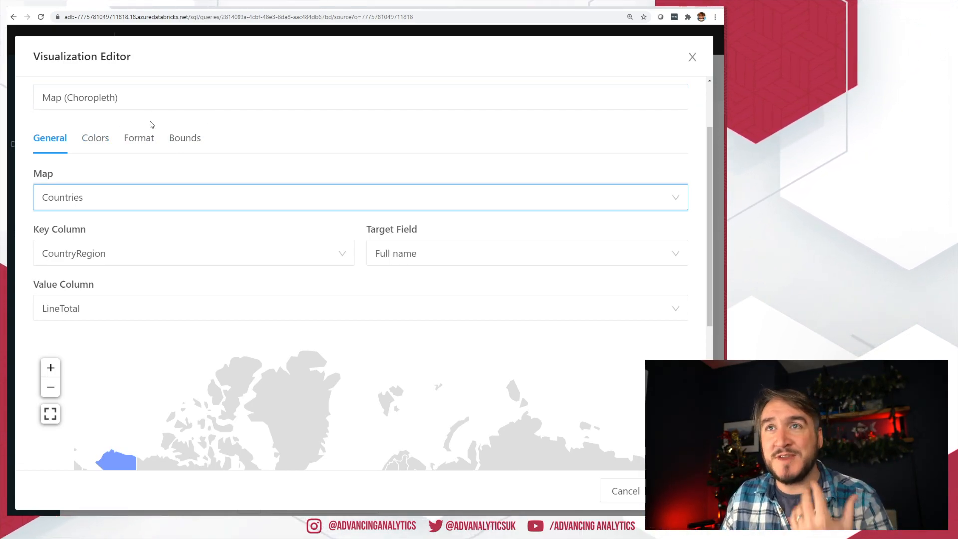
pyautogui.click(98, 142)
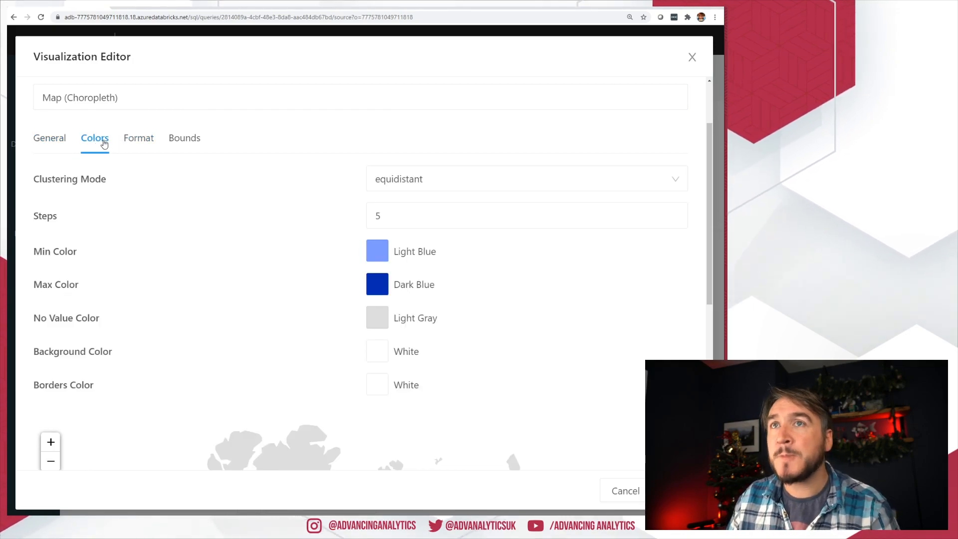
pyautogui.scroll(-2, 324, 224)
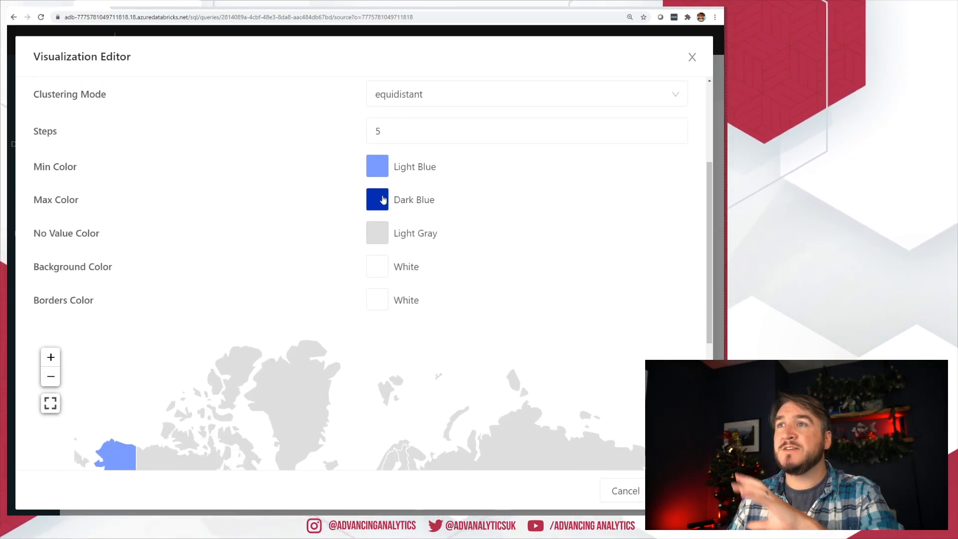
pyautogui.click(435, 100)
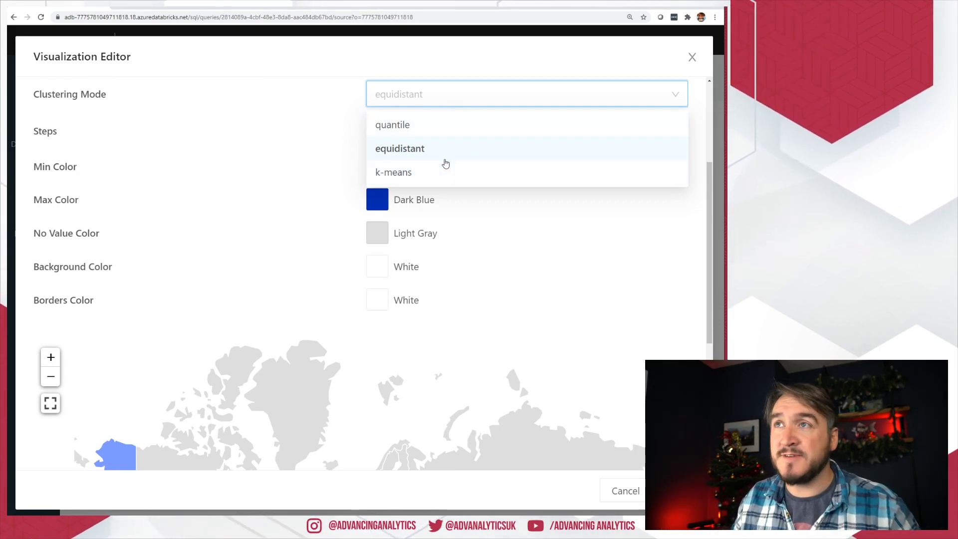
pyautogui.click(313, 202)
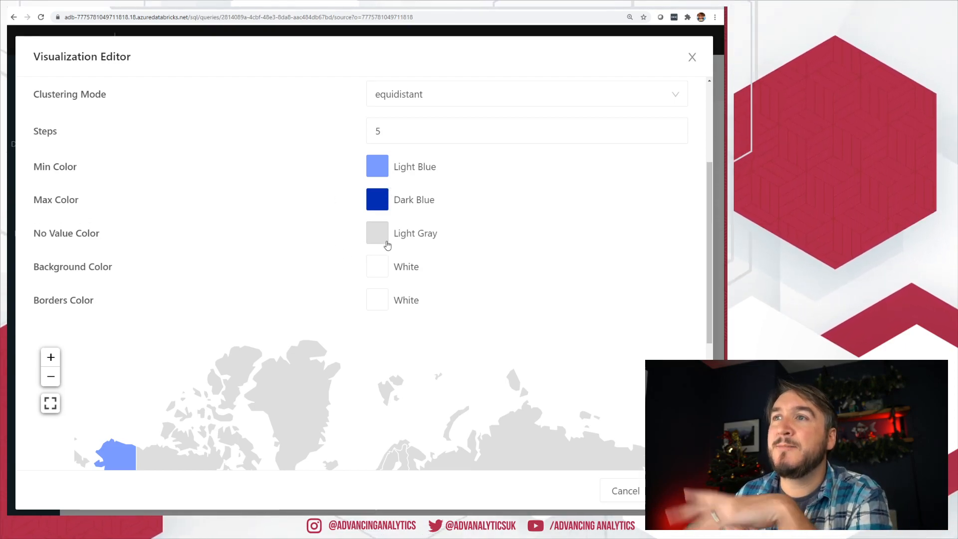
# - Try a Gray (#494949) Background Color for the map, and restore it to White
pyautogui.click(383, 274)
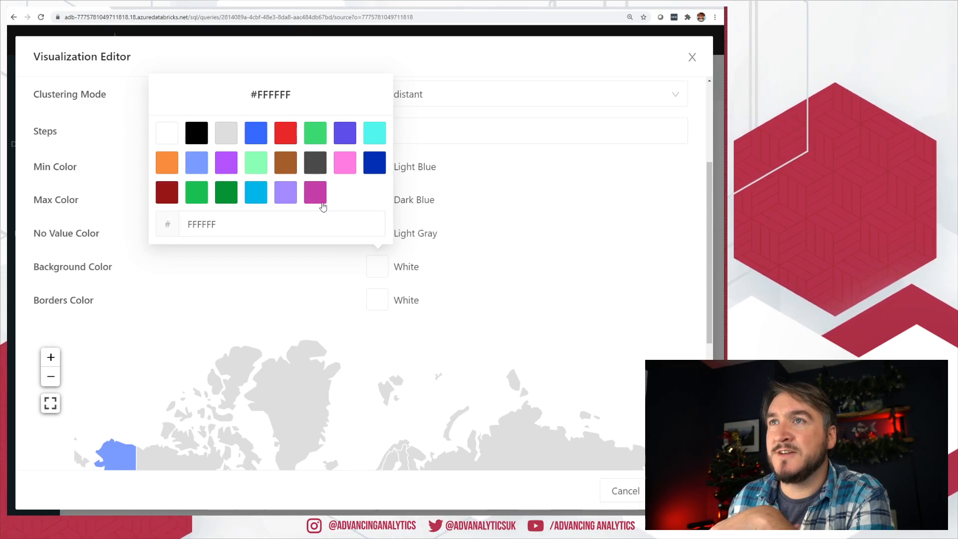
pyautogui.click(315, 162)
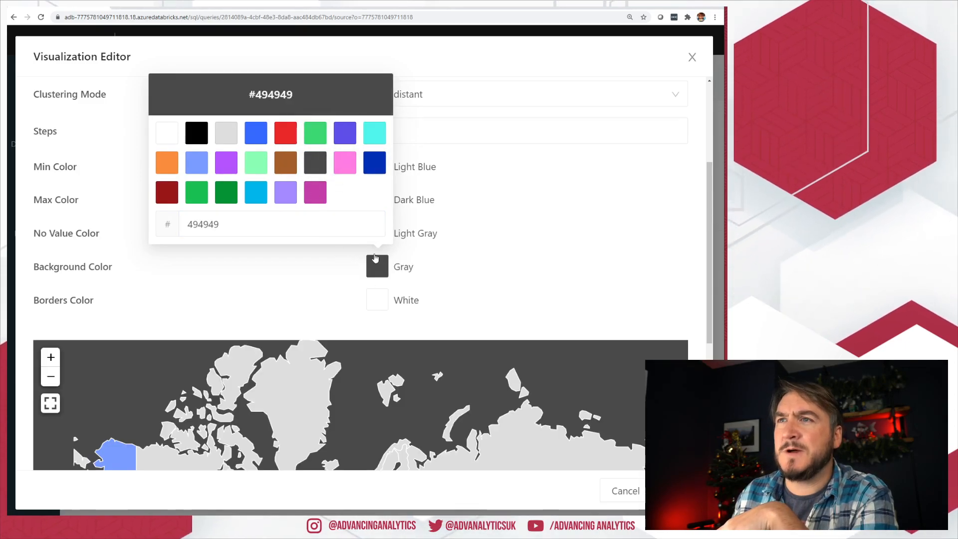
pyautogui.click(167, 132)
pyautogui.click(528, 244)
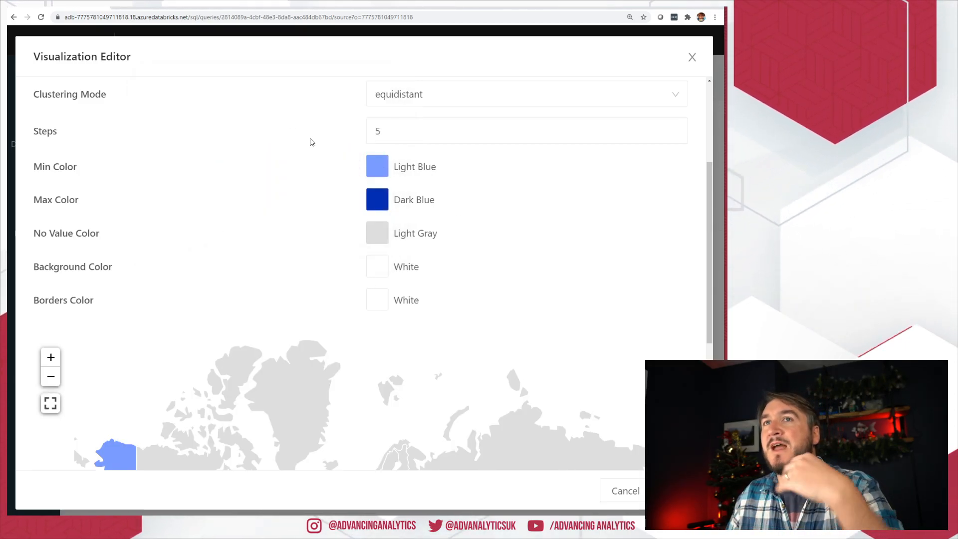
# - Examine the map's format settings, including the tooltip and popup templates and the Legend Position options
pyautogui.scroll(4, 260, 177)
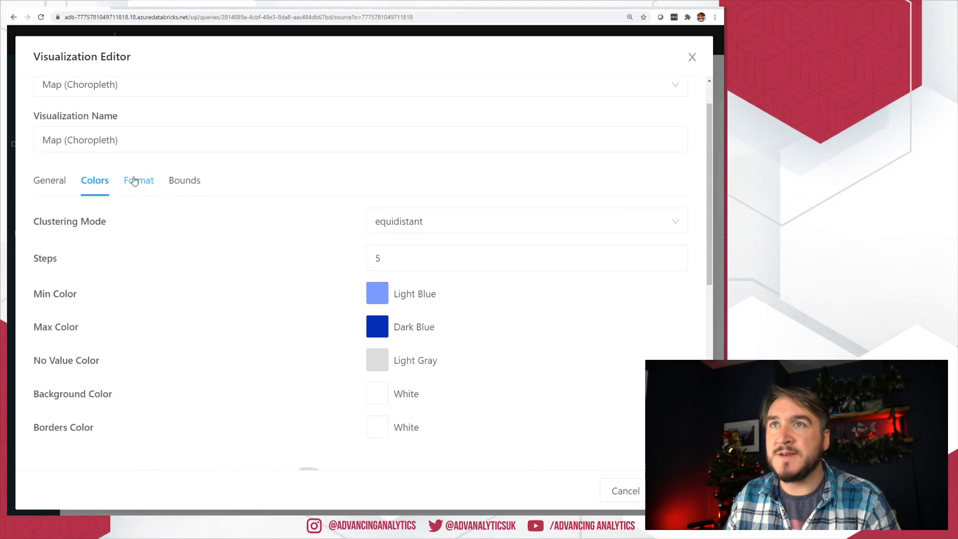
pyautogui.click(138, 180)
pyautogui.scroll(-1, 461, 207)
pyautogui.scroll(-3, 399, 286)
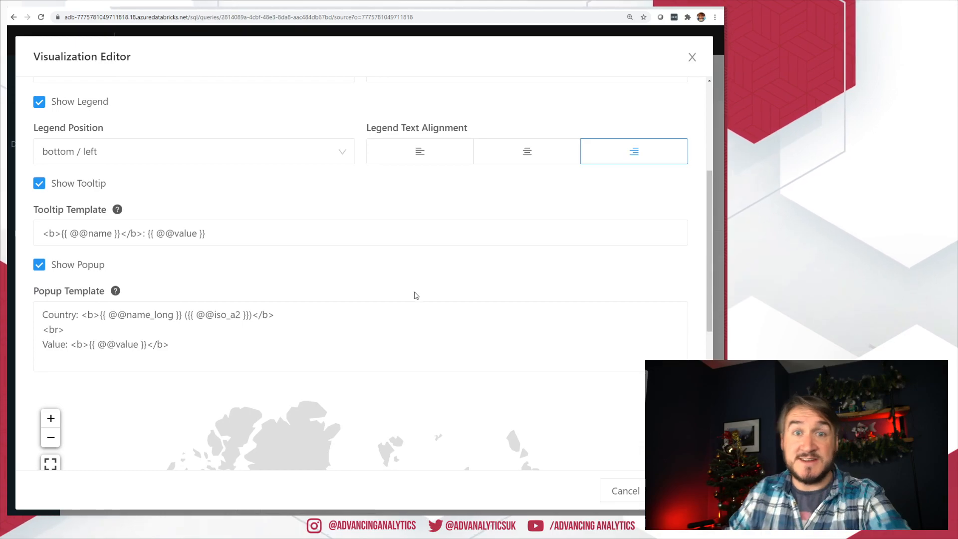
pyautogui.scroll(1, 196, 183)
pyautogui.click(331, 194)
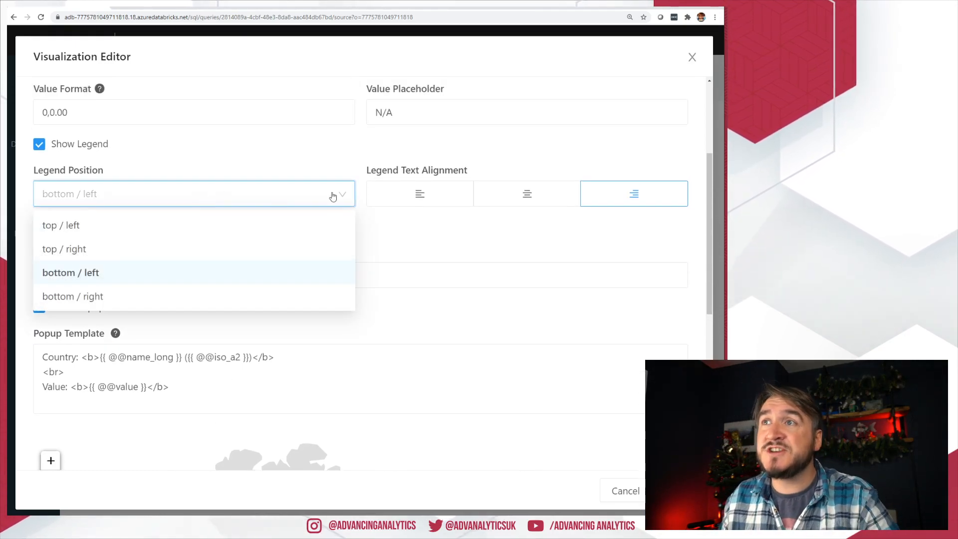
pyautogui.click(404, 251)
# - Try other legend text alignments, keep right alignment, and set the Legend Position to top / left
pyautogui.hotkey('ctrl', '-')
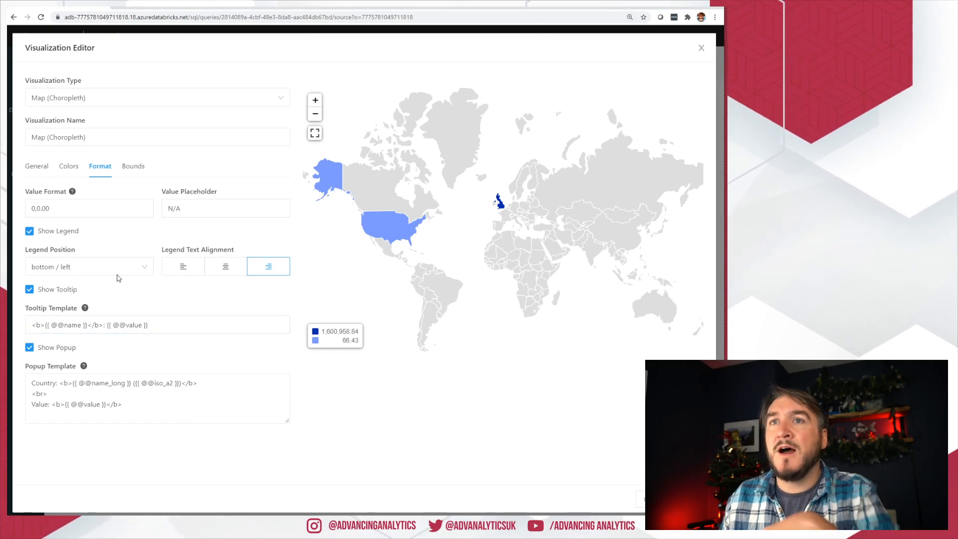
pyautogui.click(184, 267)
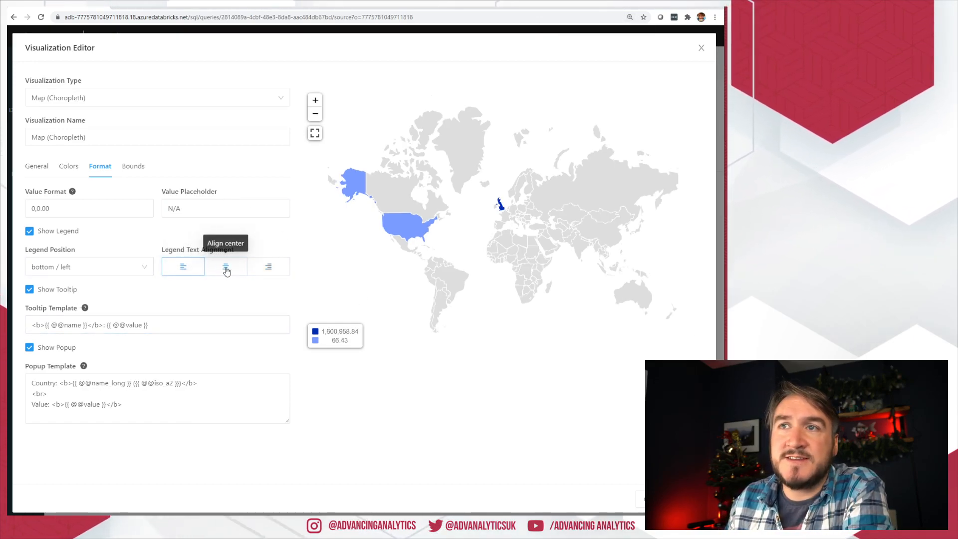
pyautogui.click(226, 270)
pyautogui.click(100, 272)
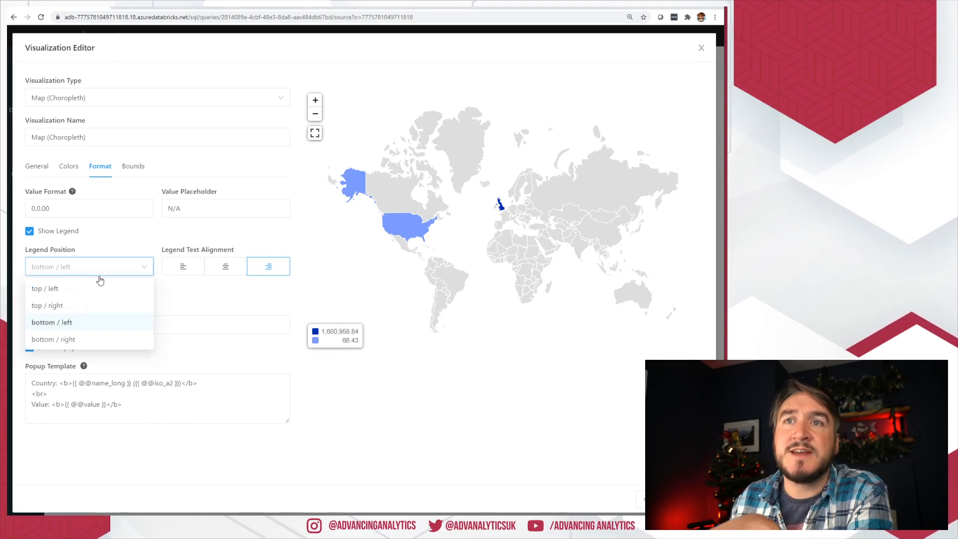
pyautogui.click(71, 290)
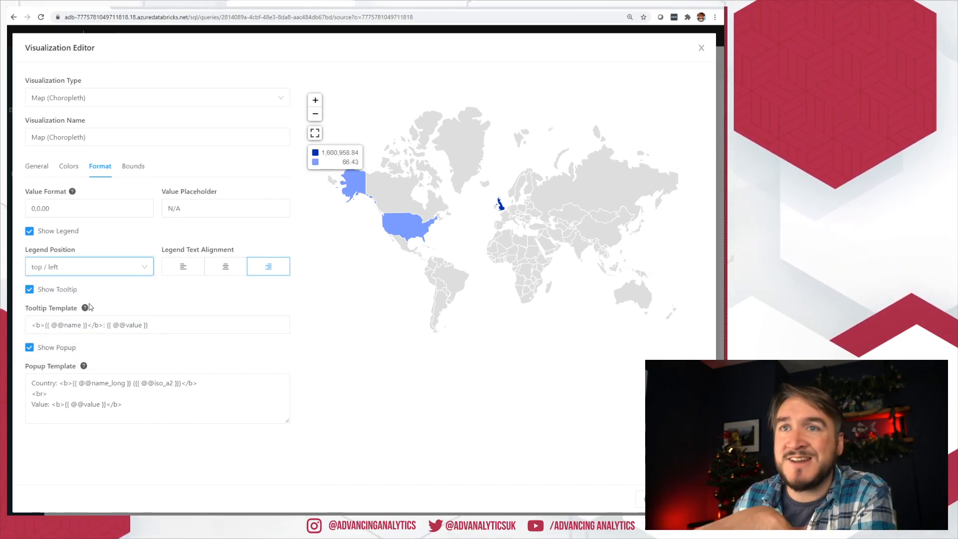
pyautogui.click(151, 324)
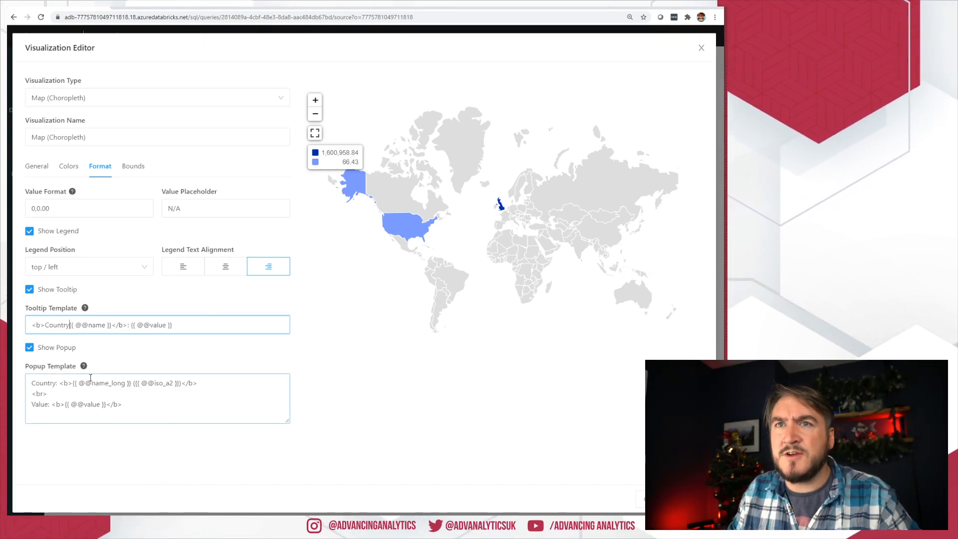
pyautogui.click(329, 296)
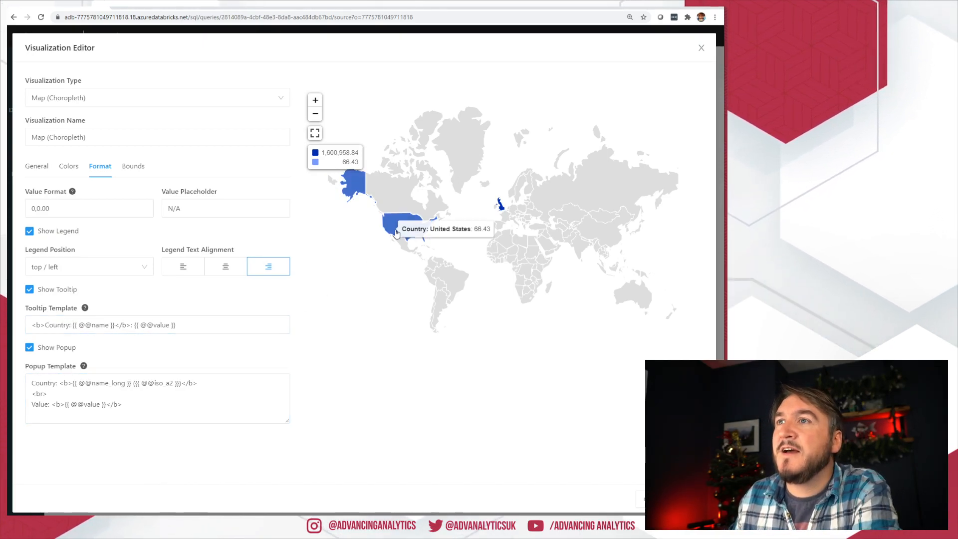
# - Check the United Kingdom tooltip and the United States popup on the map against the Popup Template
pyautogui.moveTo(502, 211)
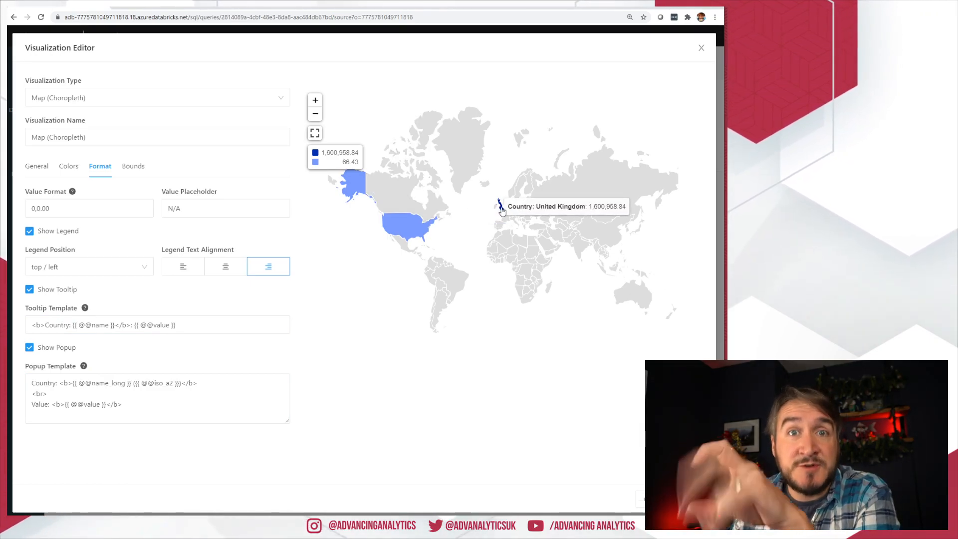
pyautogui.click(160, 400)
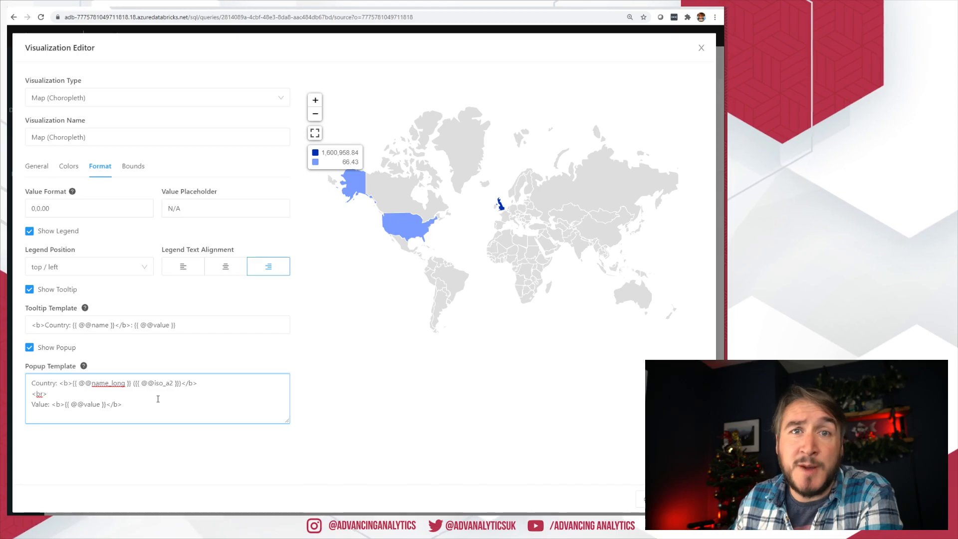
pyautogui.click(401, 228)
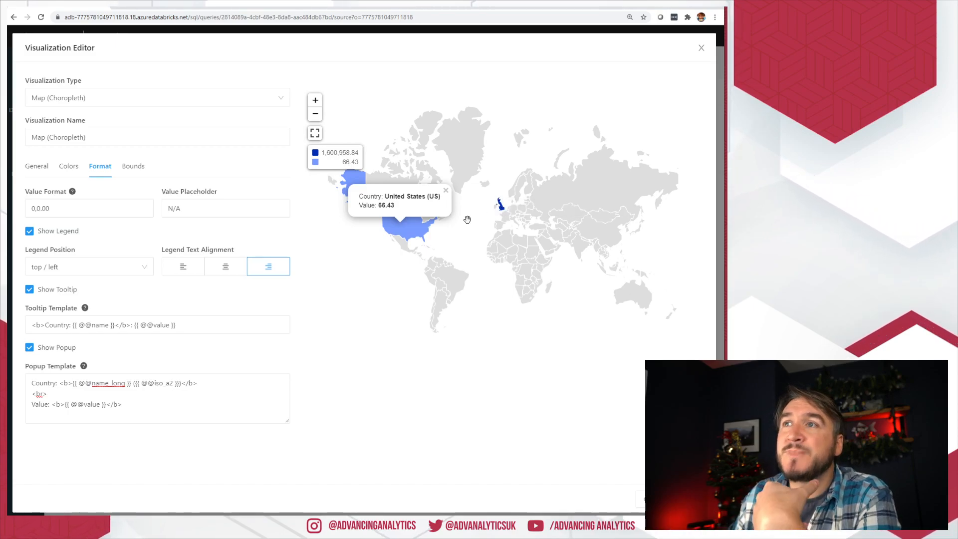
pyautogui.hotkey('ctrl', 'a')
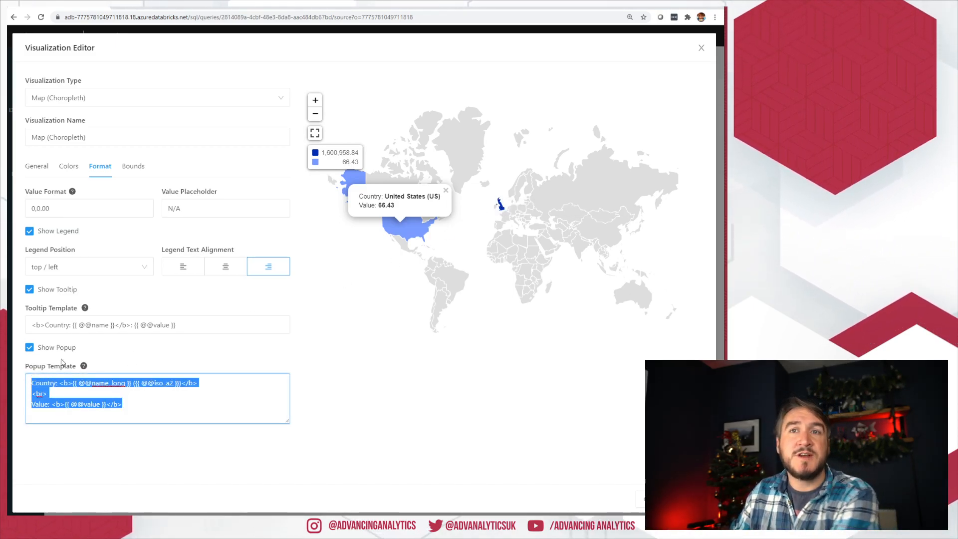
pyautogui.click(141, 402)
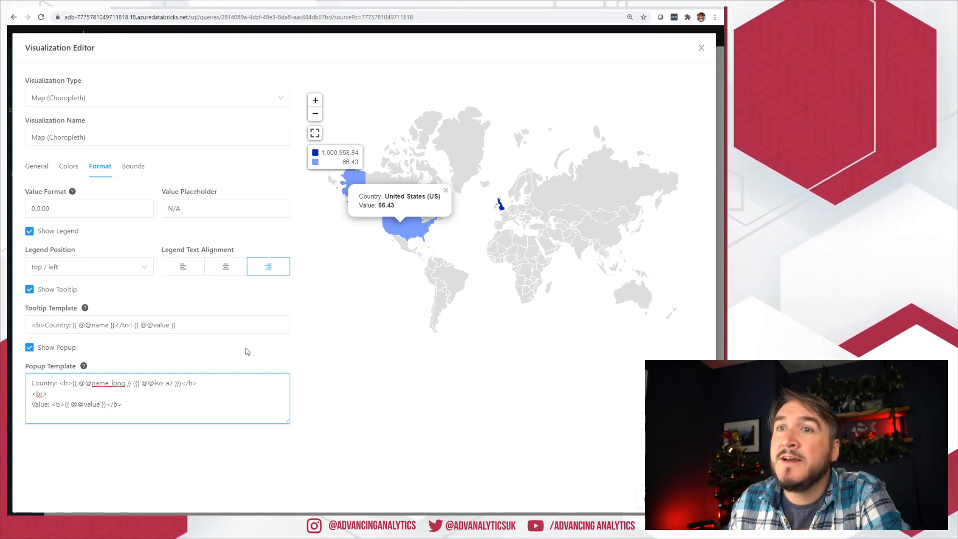
pyautogui.click(338, 336)
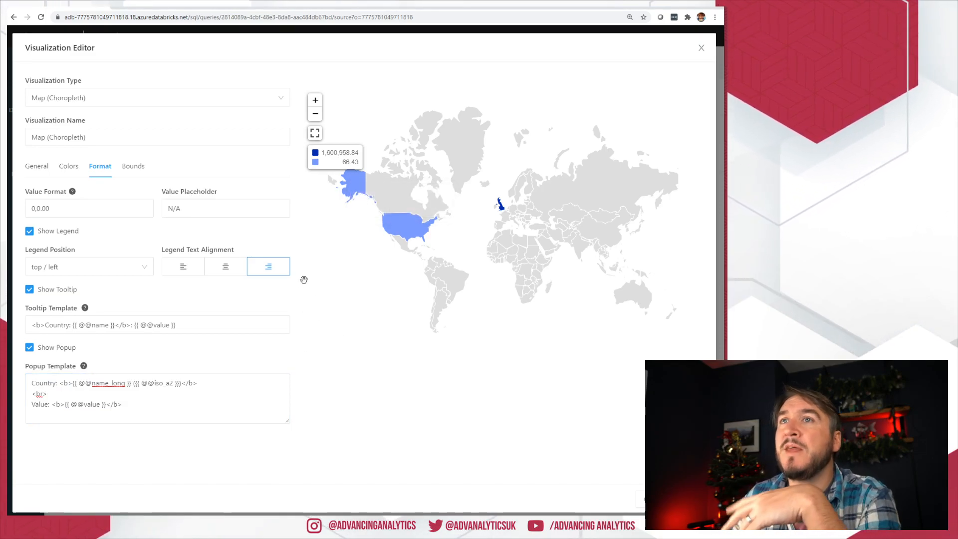
# - Try adjusting the map's Bounds by zooming in on Europe, return to a world view, and save the visualization
pyautogui.click(131, 165)
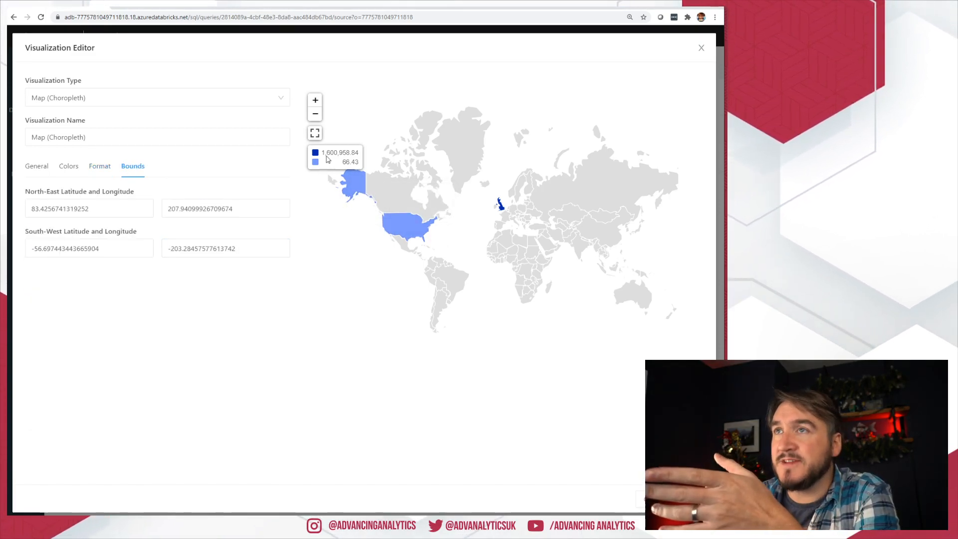
pyautogui.click(316, 100)
pyautogui.click(316, 101)
pyautogui.moveTo(450, 226); pyautogui.dragTo(413, 295)
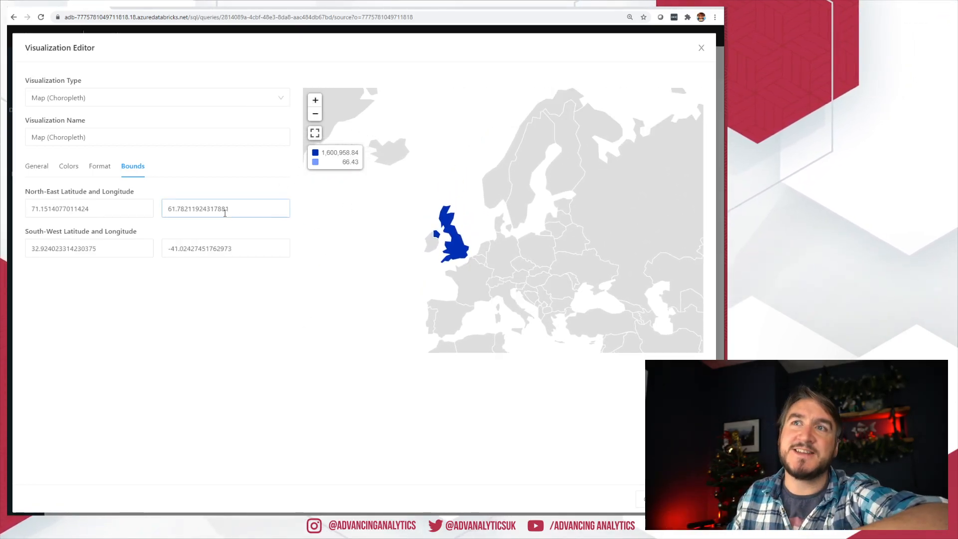
pyautogui.doubleClick(225, 213)
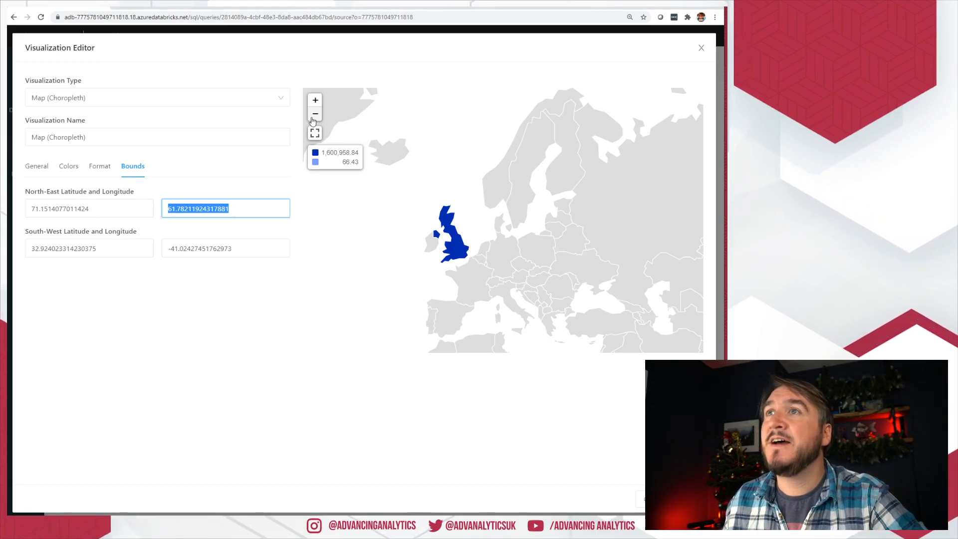
pyautogui.click(313, 117)
pyautogui.click(314, 115)
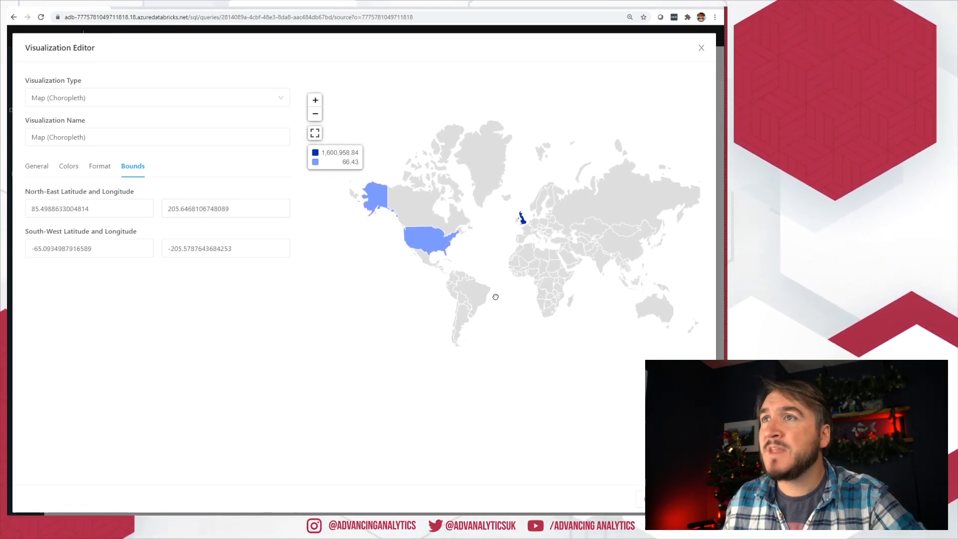
pyautogui.click(692, 499)
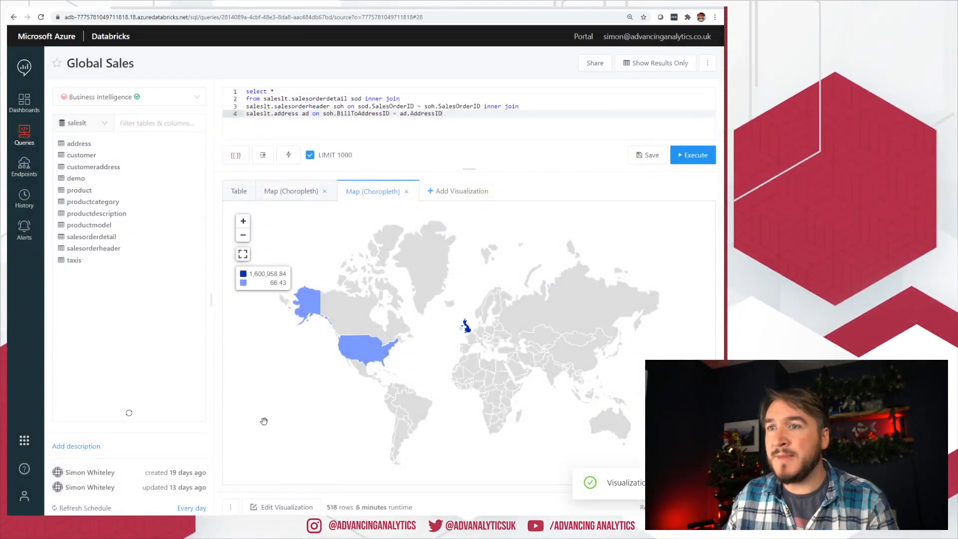
# - Add the Global Sales choropleth map to the AdvancingSpark dashboard and open that dashboard
pyautogui.click(231, 507)
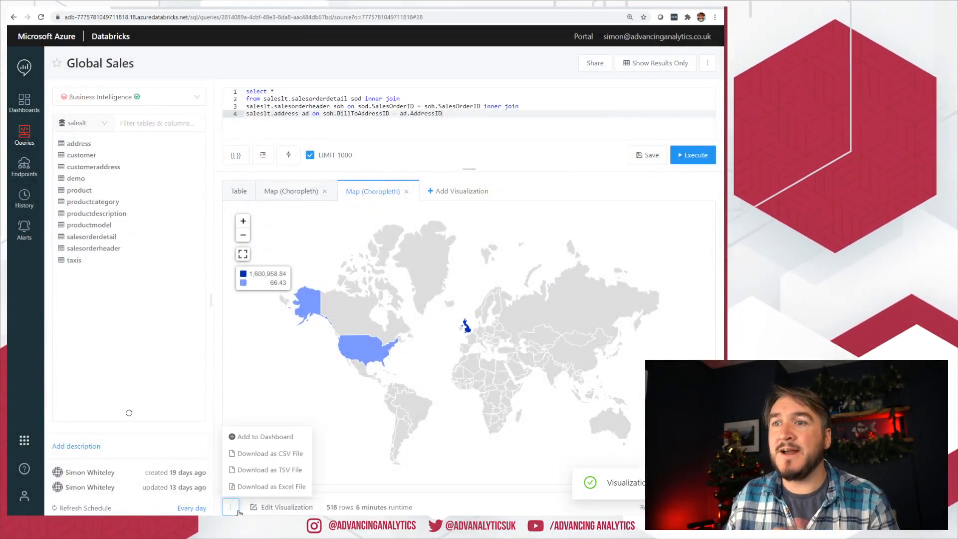
pyautogui.click(273, 434)
pyautogui.write('advan')
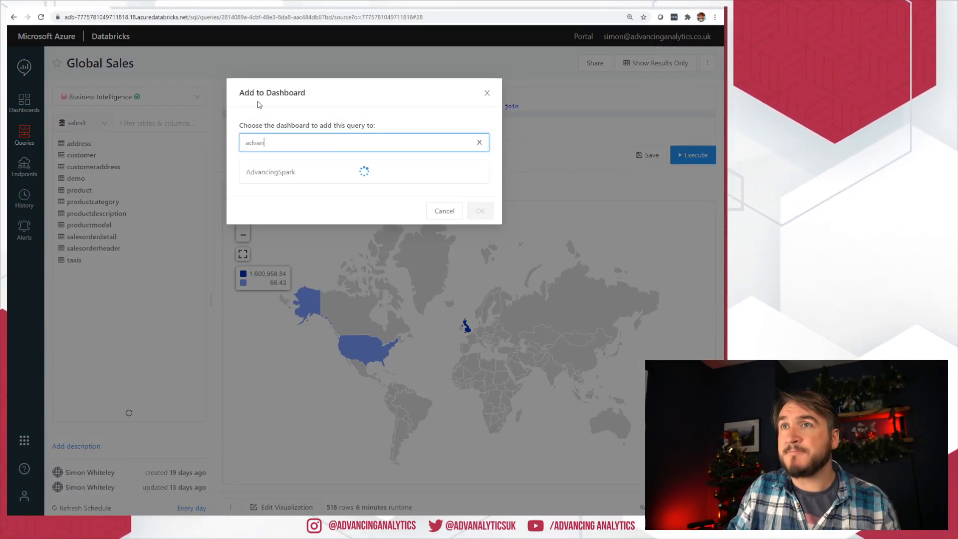
pyautogui.click(299, 173)
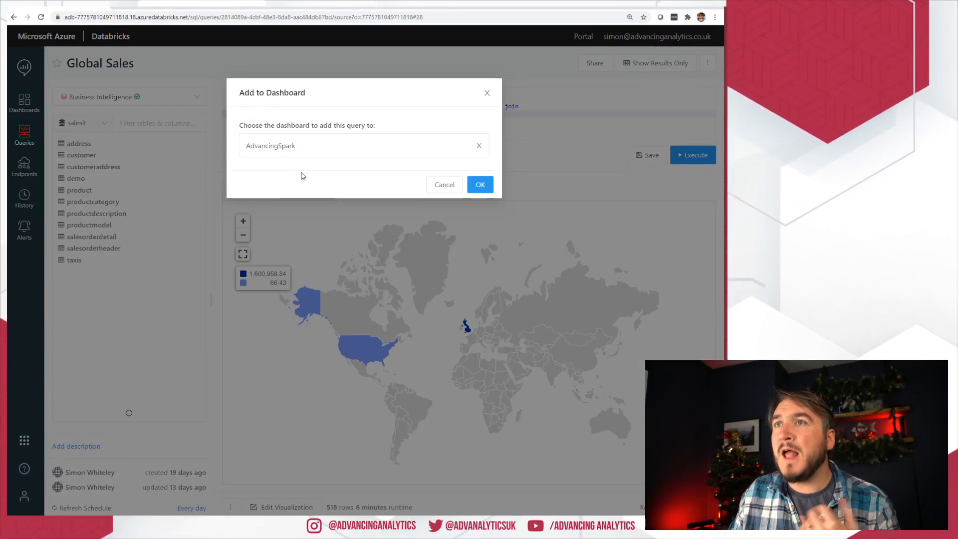
pyautogui.click(487, 188)
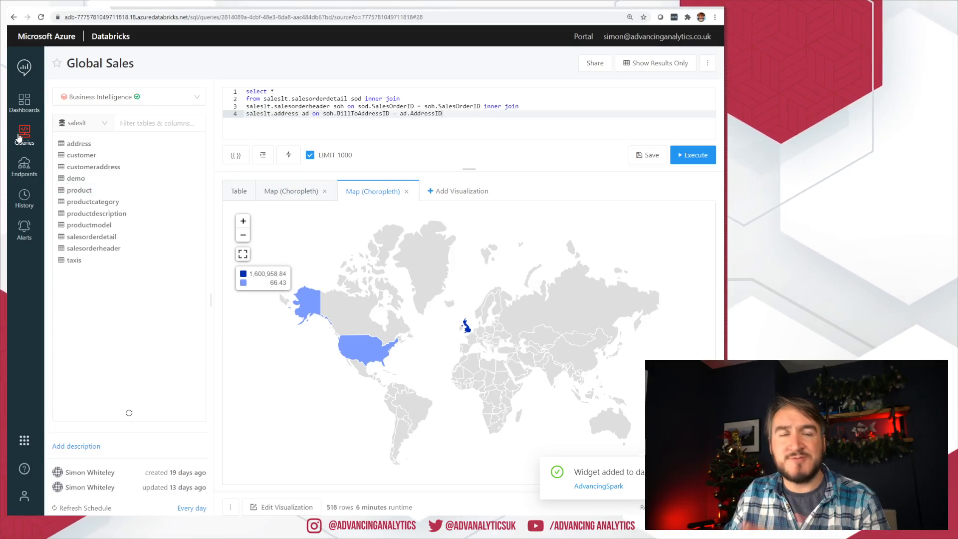
pyautogui.click(30, 111)
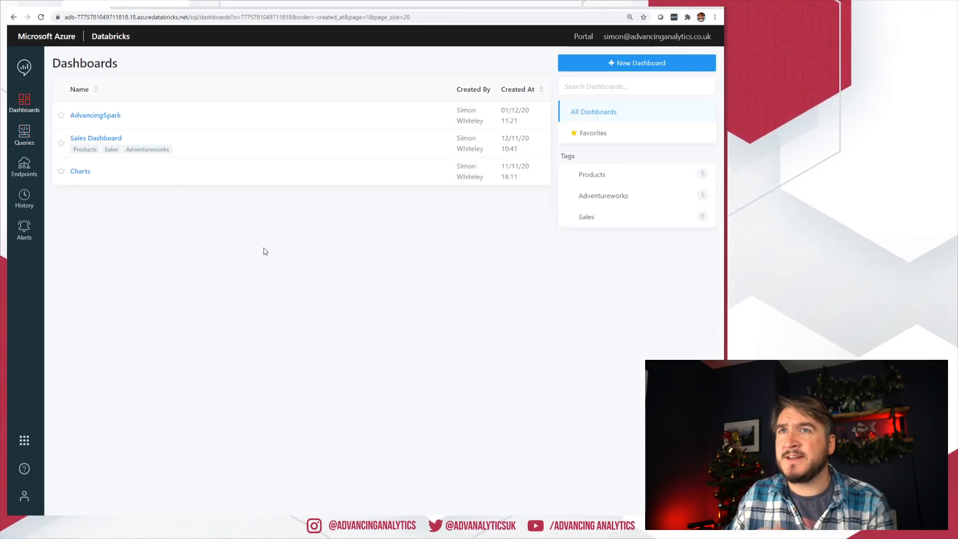
pyautogui.click(112, 117)
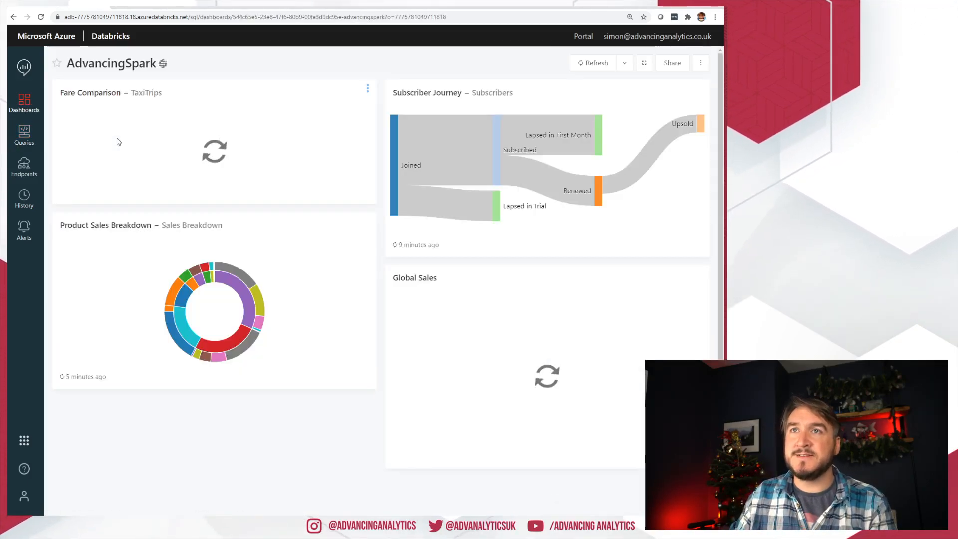